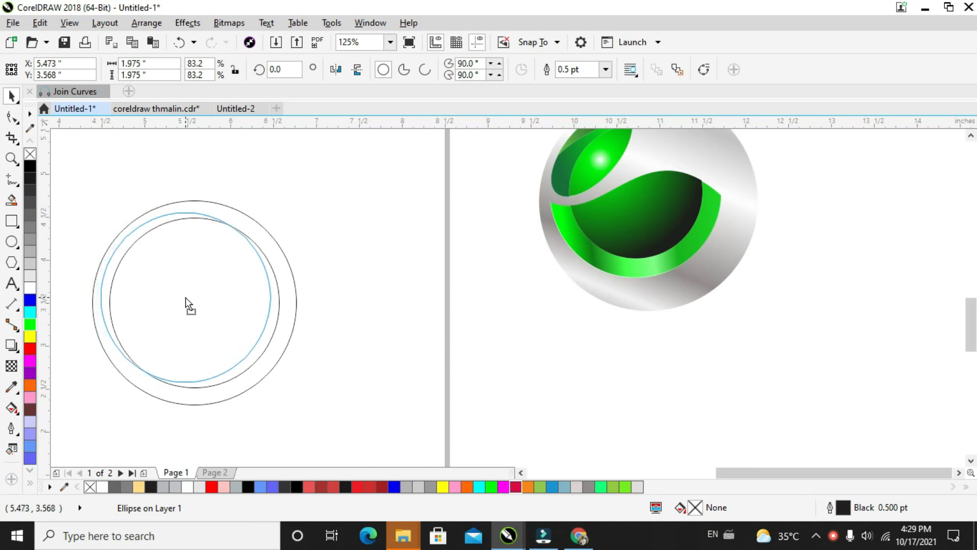
Scale the inner circle to about 1.84 in and position it inside the outer circle near X 5.48, Y 3.57 in
drag(275, 387, 258, 370)
drag(227, 328, 229, 331)
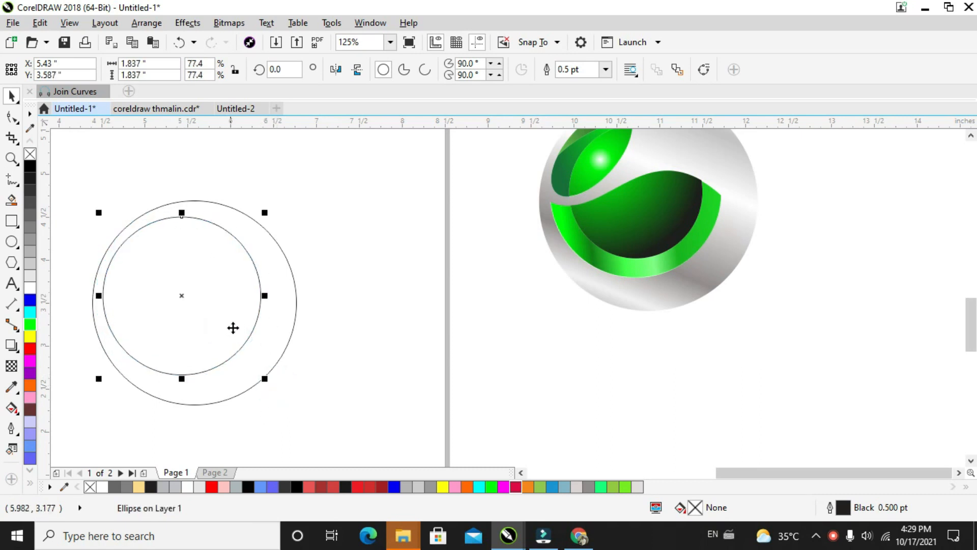
scroll(196, 243, down, 2)
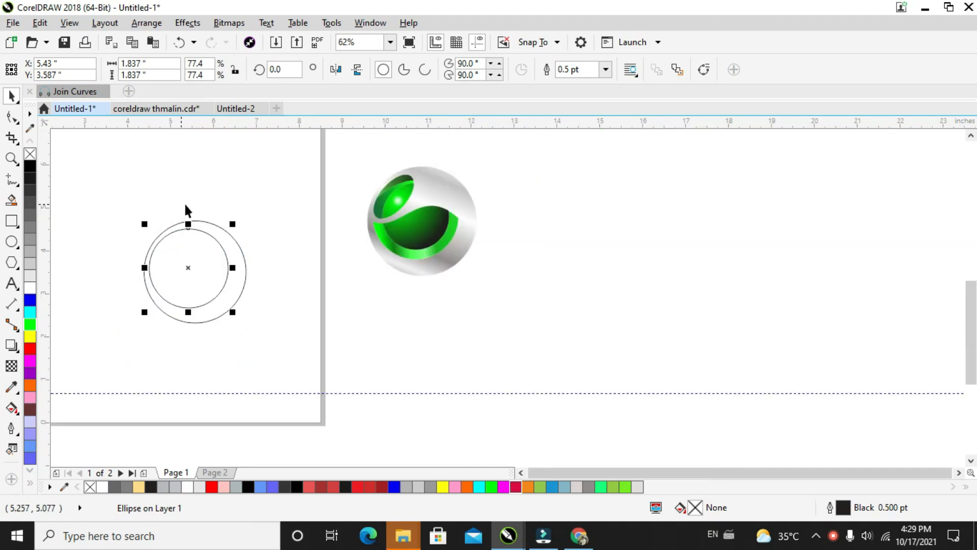
click(194, 242)
drag(194, 242, 195, 243)
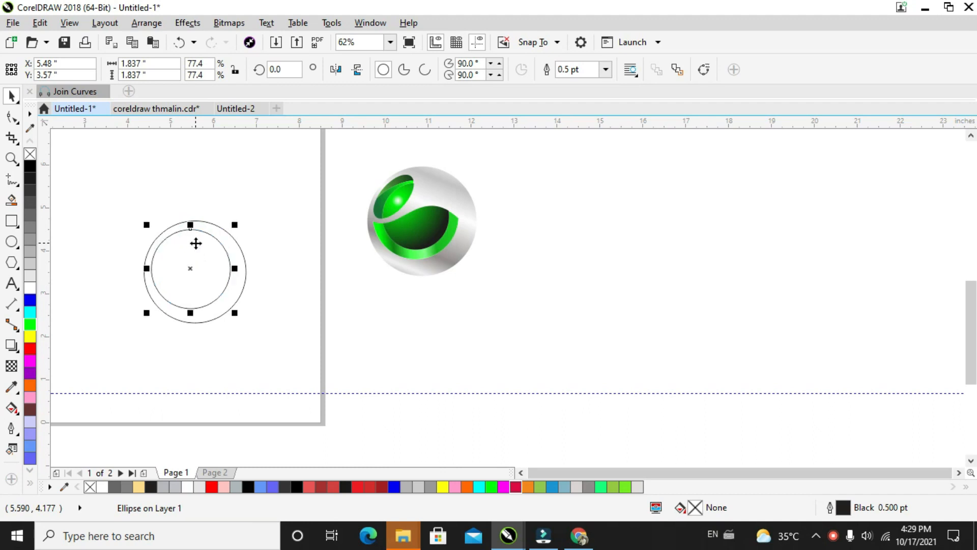
Draw a nearly horizontal line about 1.97 in long from outside the outer circle's left edge to the inner circle's right edge
click(11, 179)
click(143, 261)
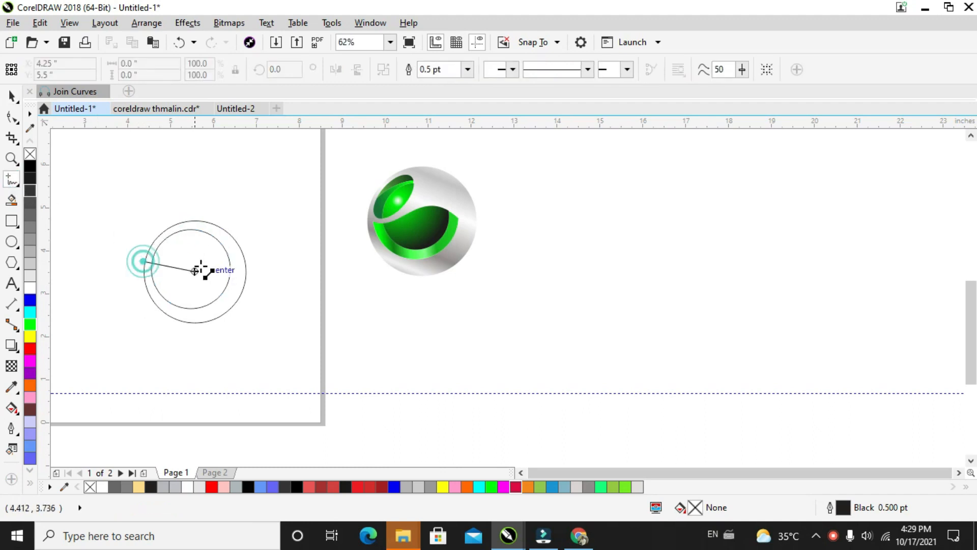
click(230, 261)
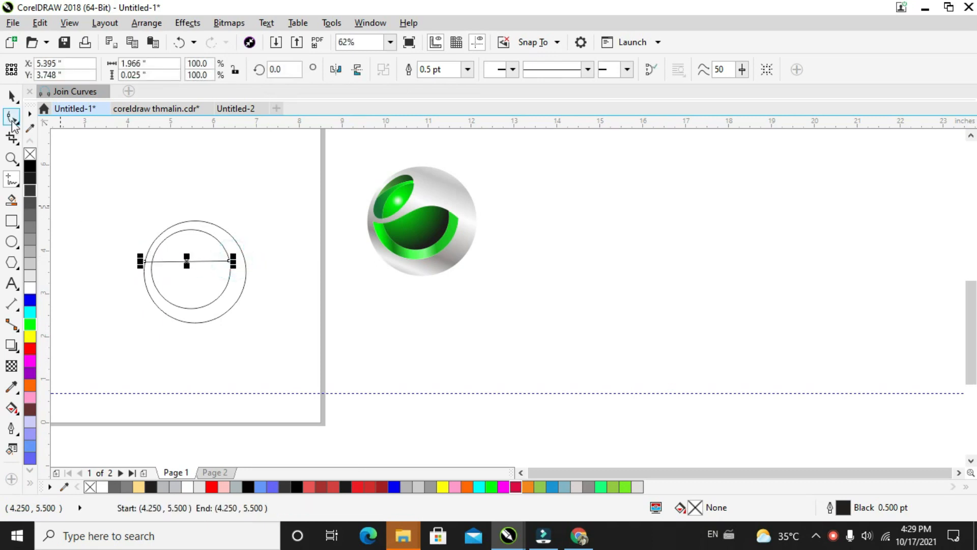
Convert the line to a curve and bend it into an S-shaped wave that dips on its left half and rises on its right
click(11, 120)
right_click(194, 262)
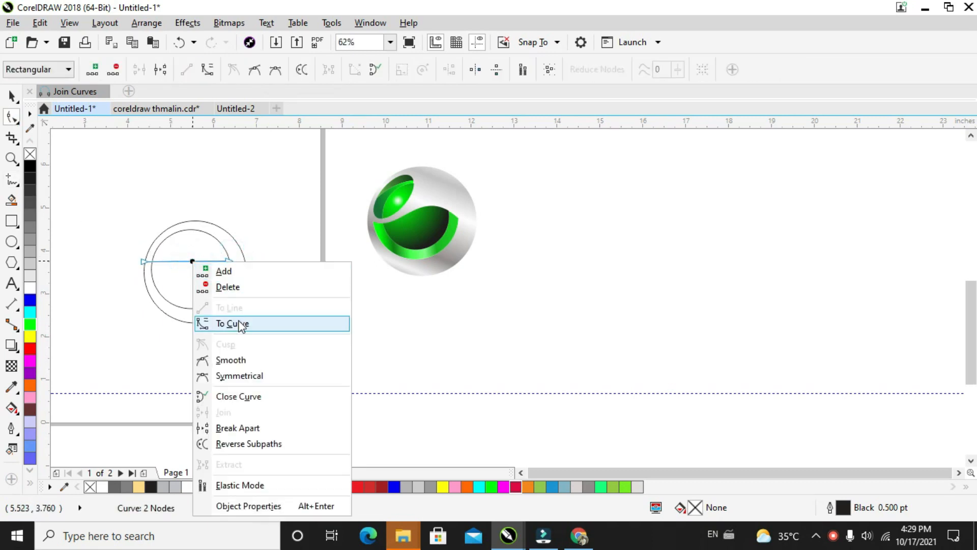
click(231, 324)
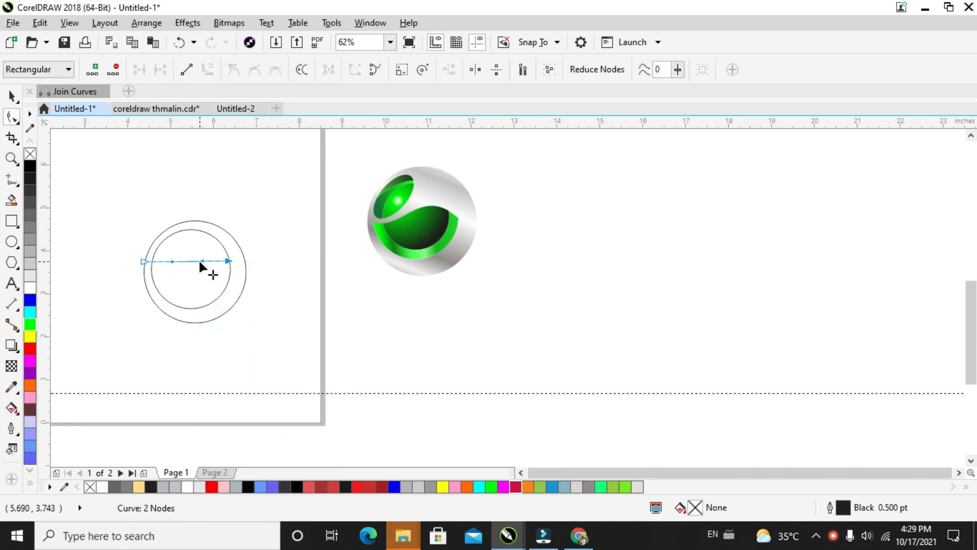
mouse_move(199, 258)
mouse_down()
mouse_move(174, 273)
mouse_move(179, 280)
mouse_move(201, 248)
mouse_up()
click(169, 258)
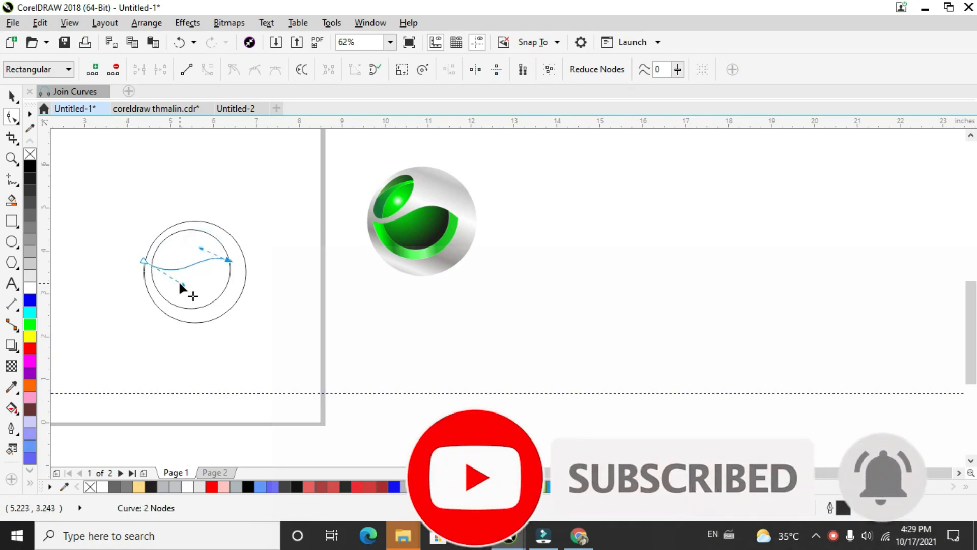
drag(180, 284, 181, 288)
key(space)
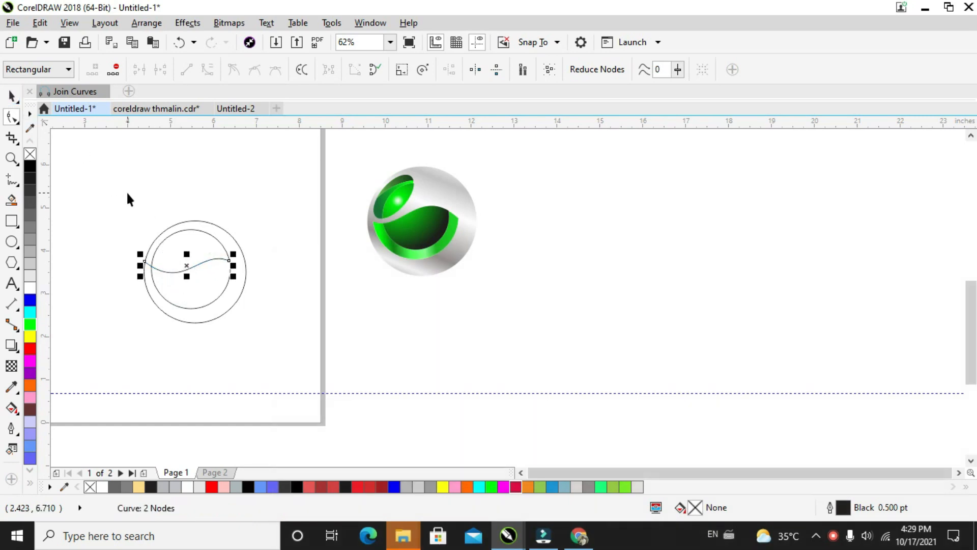
Move the wave's left end node onto the left edge of the inner circle
click(127, 192)
click(155, 269)
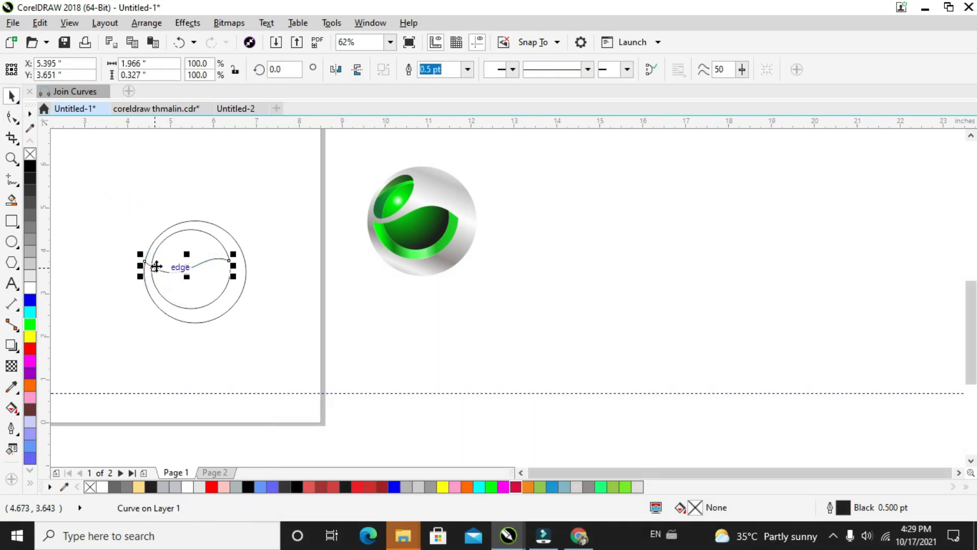
scroll(156, 265, up, 2)
click(12, 117)
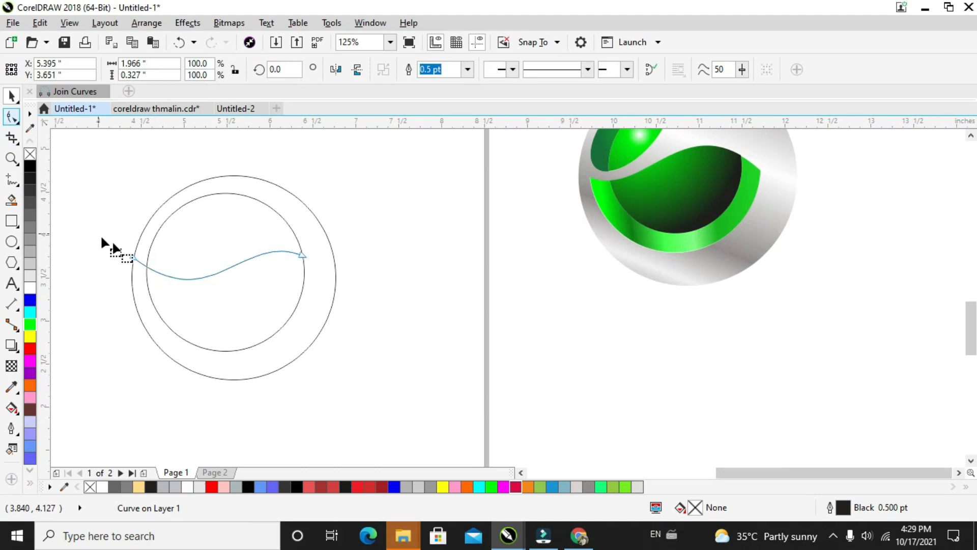
drag(132, 258, 145, 265)
click(12, 96)
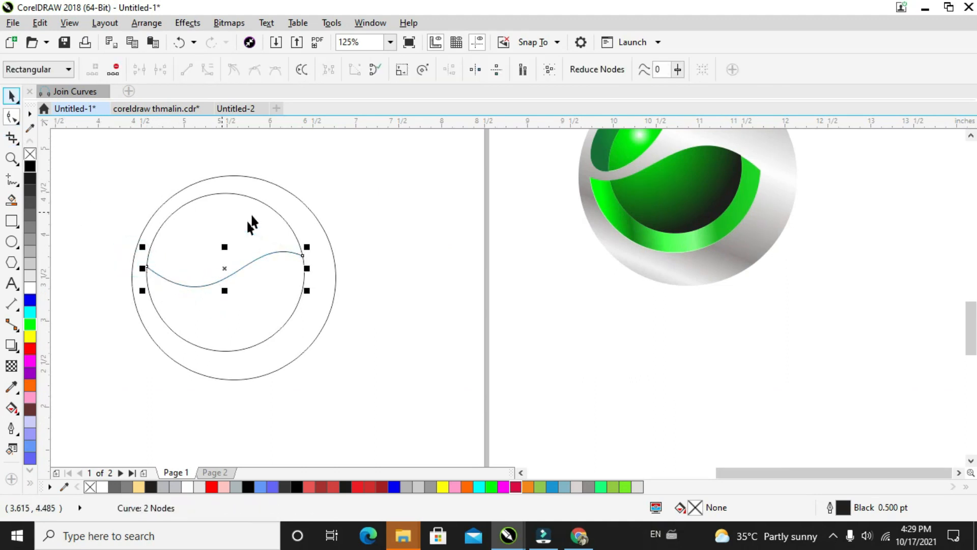
Create a smaller concentric copy of the inner circle, about 1.3 in across
click(266, 205)
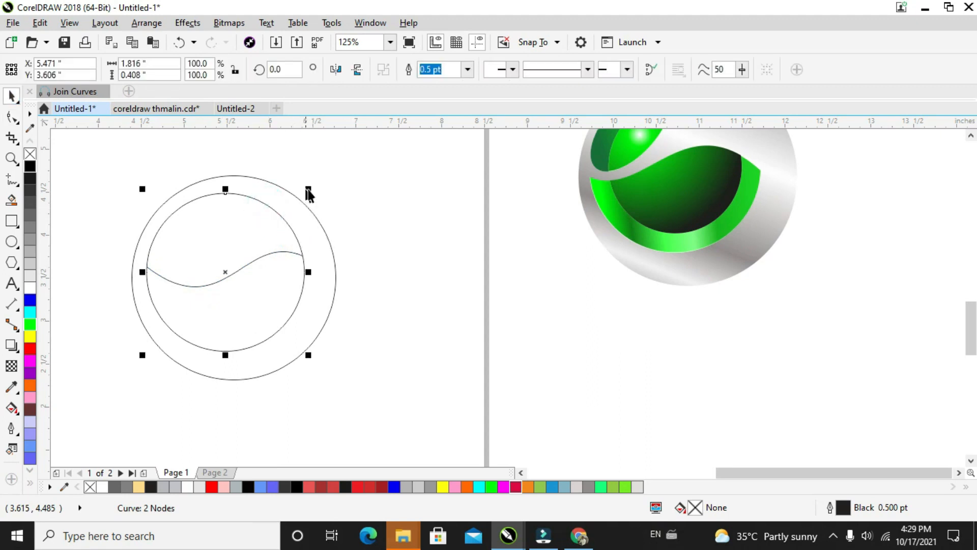
drag(308, 192, 304, 213)
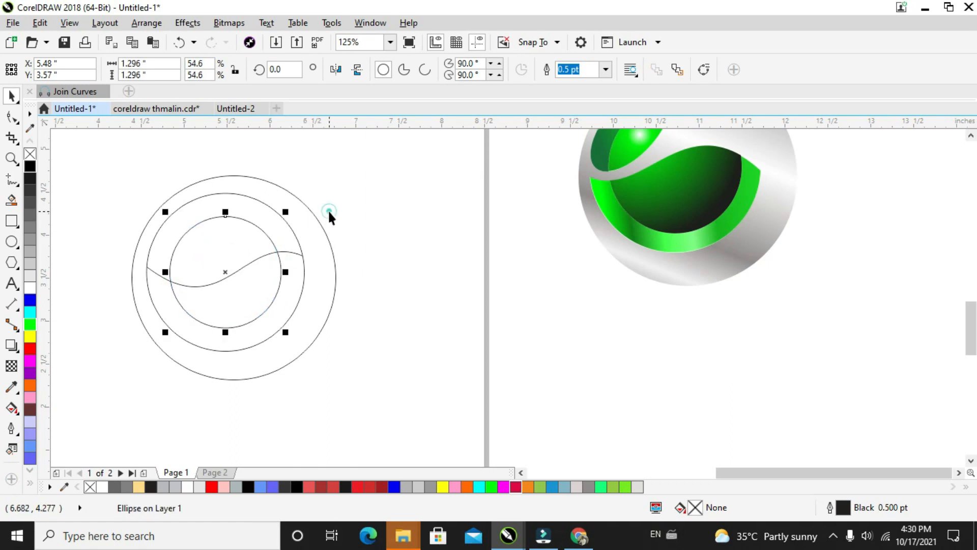
click(328, 209)
Smart Fill the band between the two inner circles below the wave with light blue
click(289, 279)
click(233, 318)
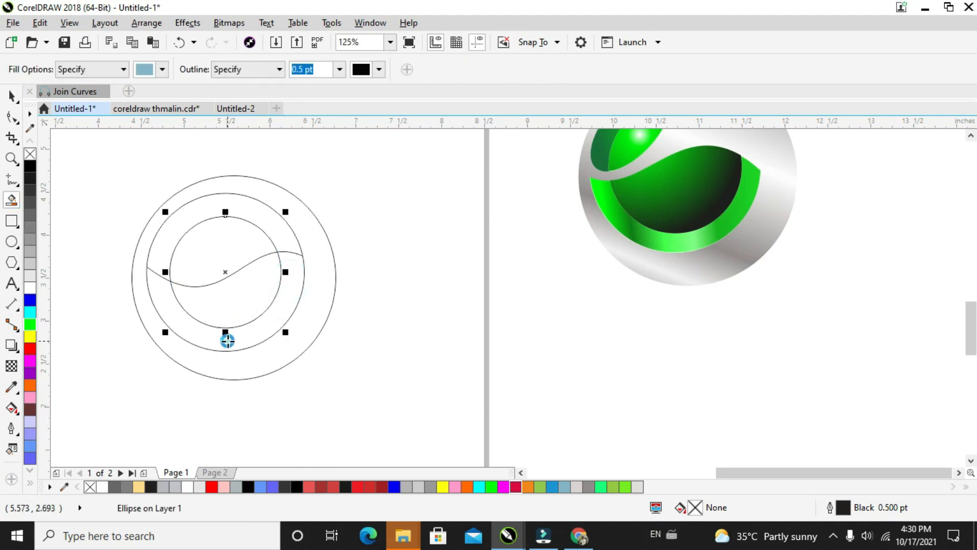
click(228, 339)
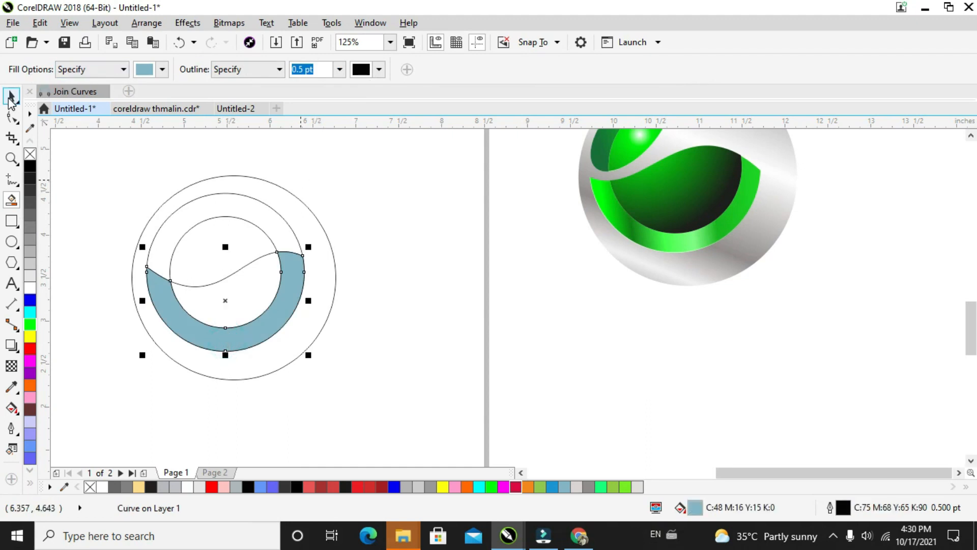
click(340, 200)
Draw an ellipse about 1.33 by 0.64 in across the upper part of the smallest circle
scroll(295, 184, down, 1)
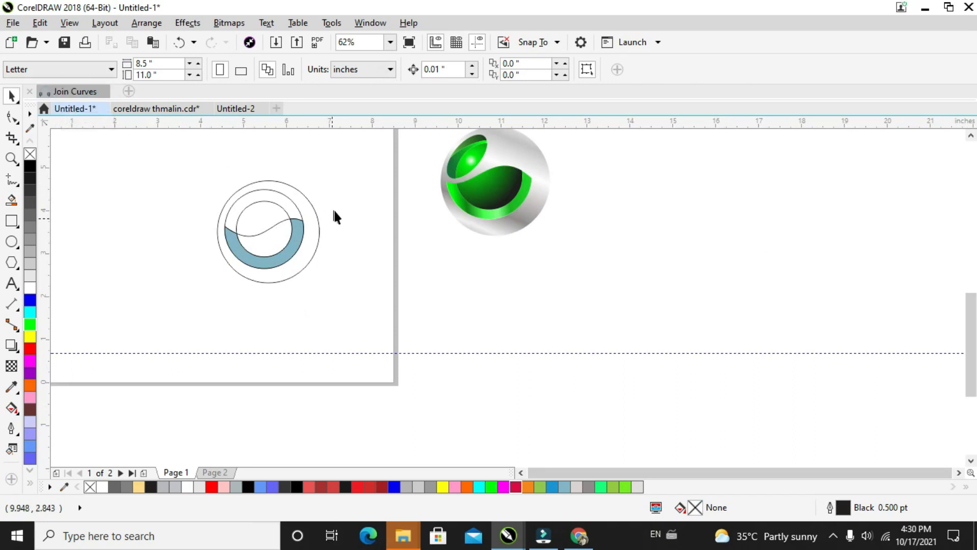
scroll(338, 219, up, 1)
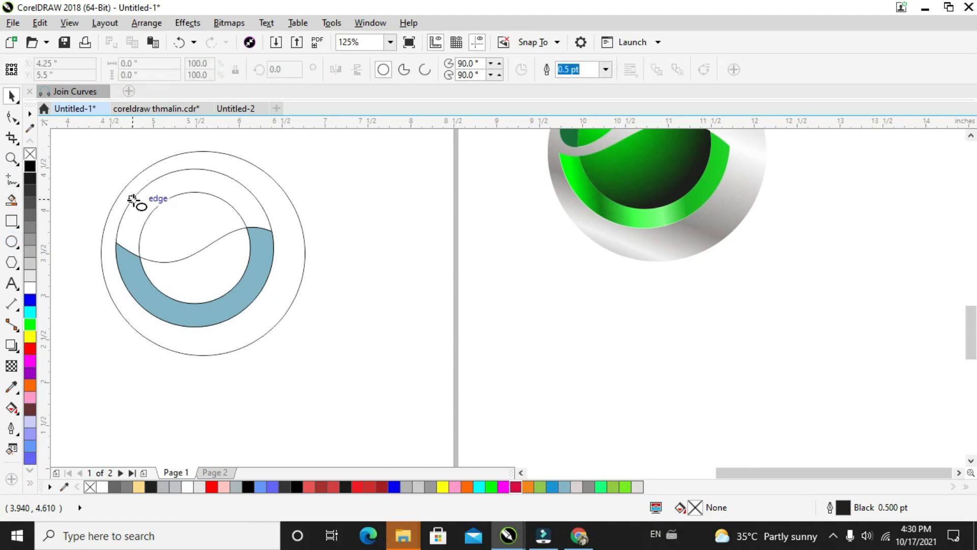
drag(139, 204, 227, 254)
key(space)
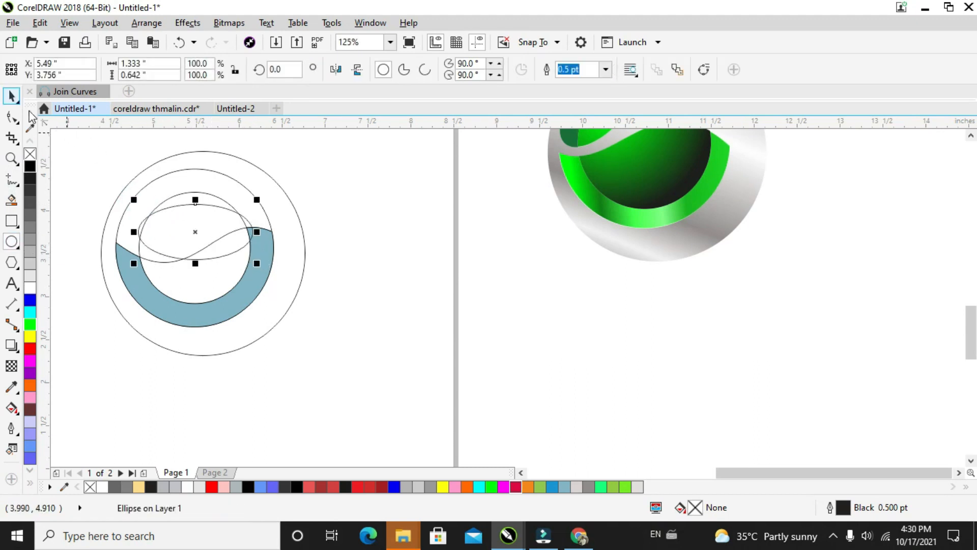
Move the ellipse to the upper left inside the circles and rotate it about 31.9 degrees
mouse_move(198, 210)
mouse_down()
mouse_move(196, 231)
mouse_move(188, 213)
mouse_up()
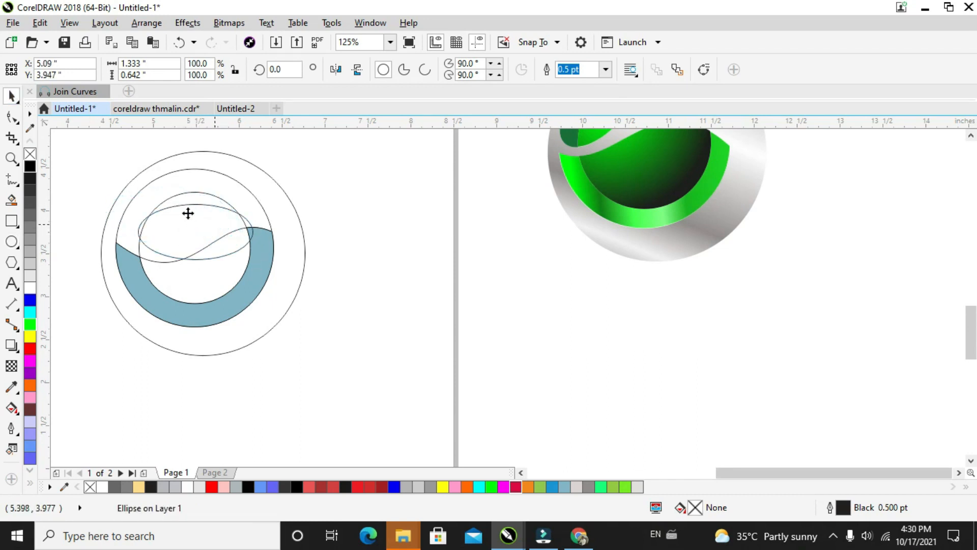
click(187, 212)
drag(224, 180, 196, 167)
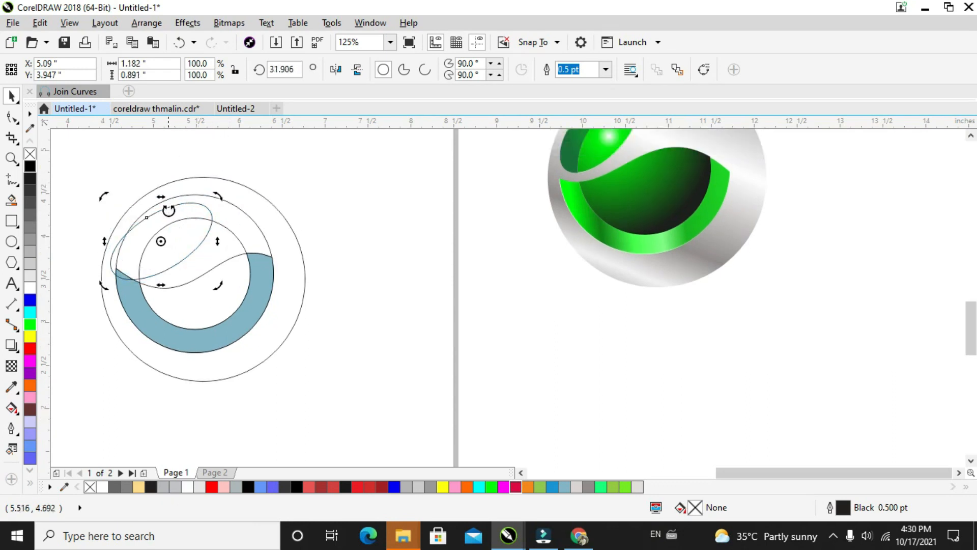
Scale the tilted ellipse to about 1.18 by 0.89 in and fit it against the middle circle's upper-left edge
drag(167, 207, 227, 190)
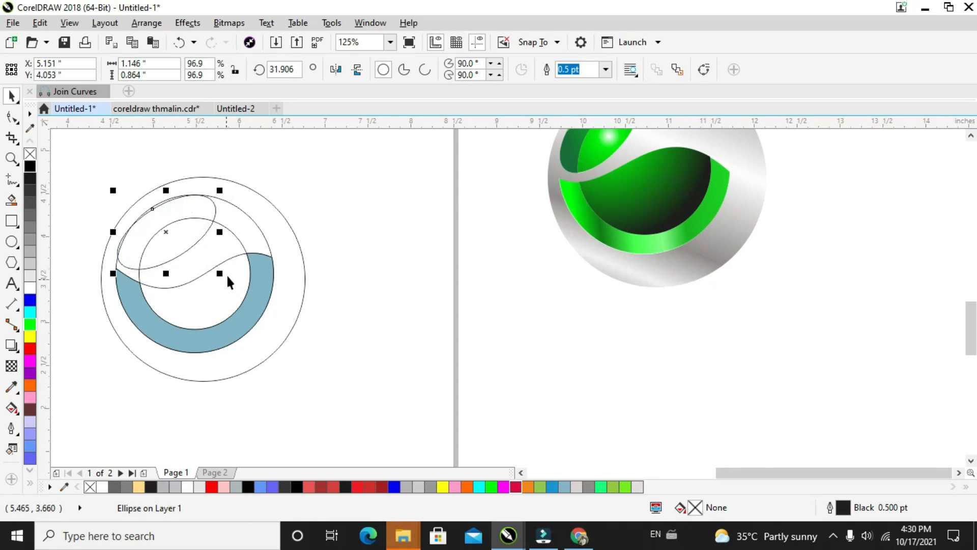
drag(219, 273, 223, 271)
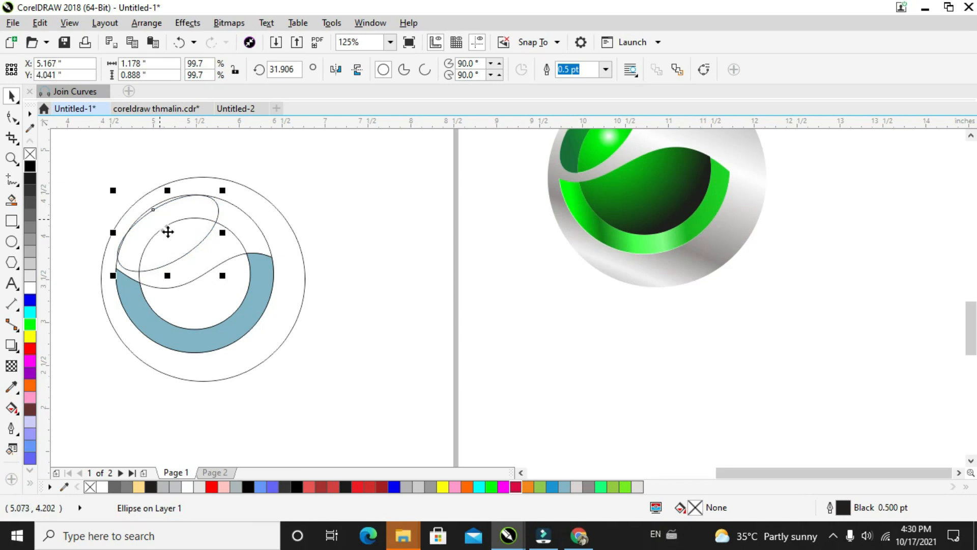
drag(168, 232, 169, 220)
Nudge the tilted ellipse about 0.04 in up and 0.04 in to the right
scroll(168, 229, up, 3)
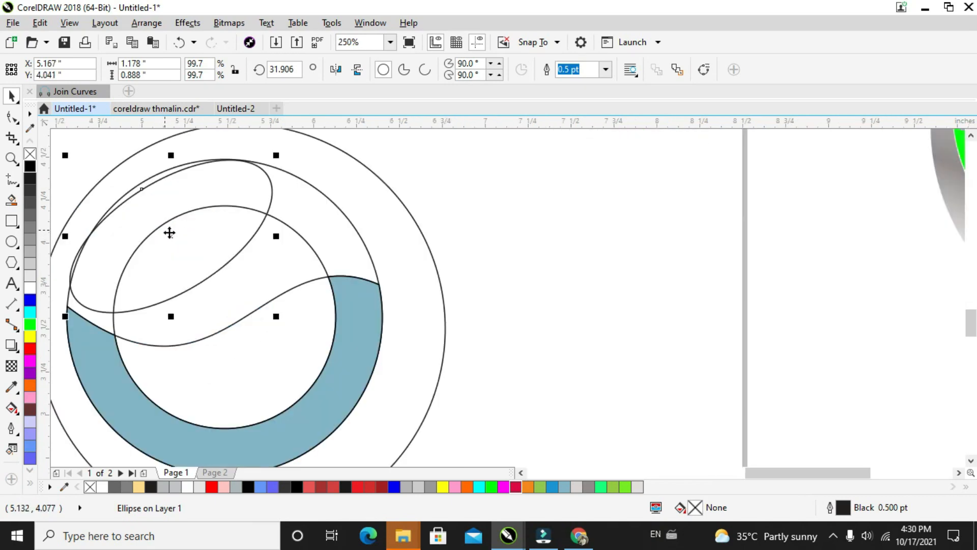
key(Up)
key(Up)
key(Up)
key(Right)
key(Right)
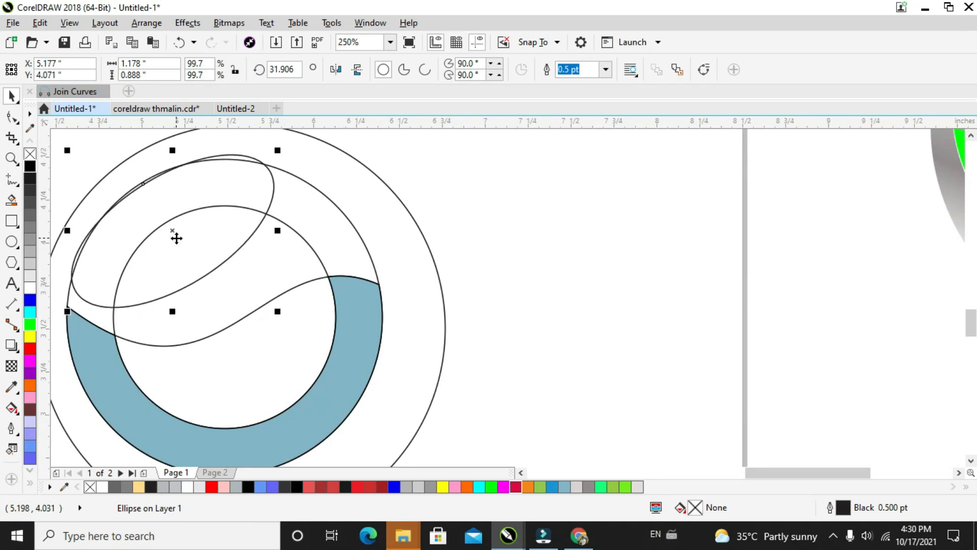
key(Right)
key(Right)
key(Up)
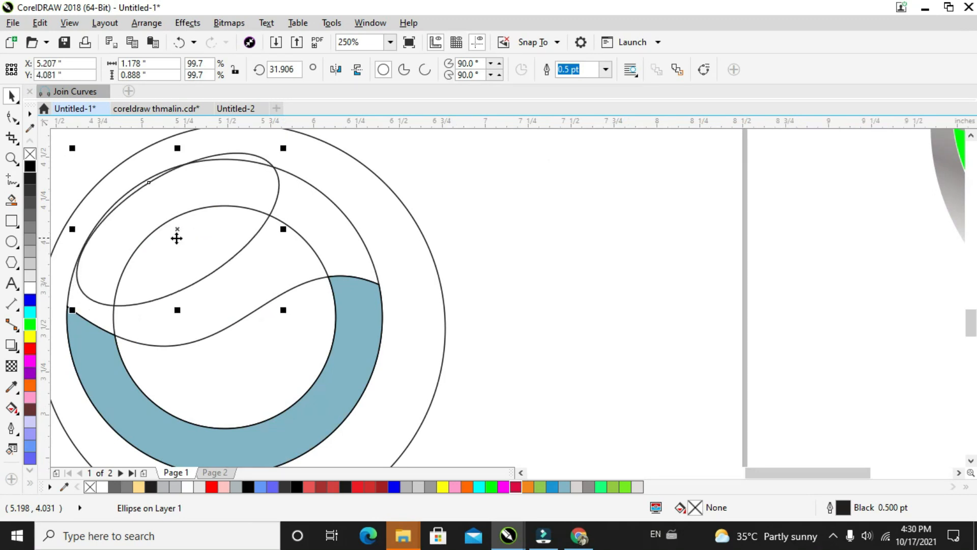
Try reshaping the tilted ellipse to about 1.06 by 0.84 in, and delete it
drag(283, 148, 273, 153)
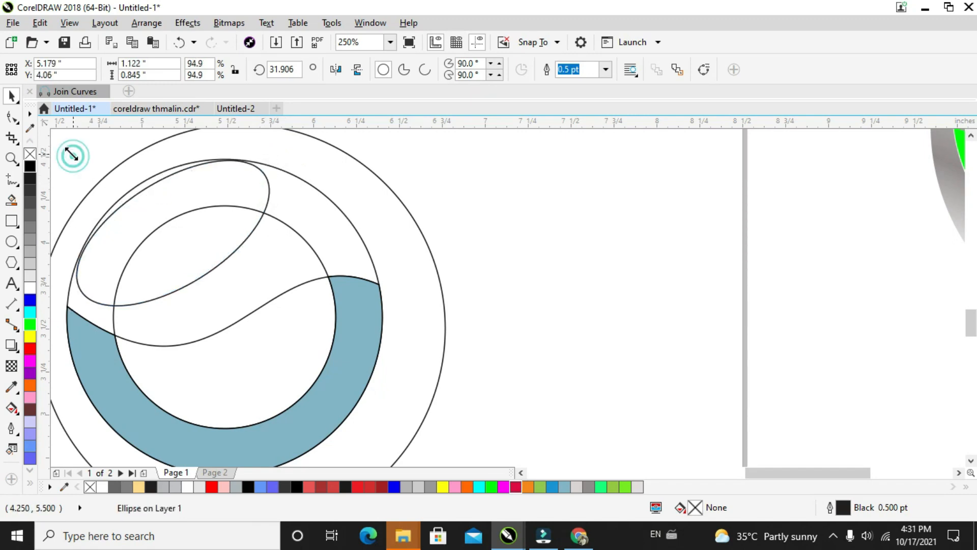
drag(71, 153, 114, 189)
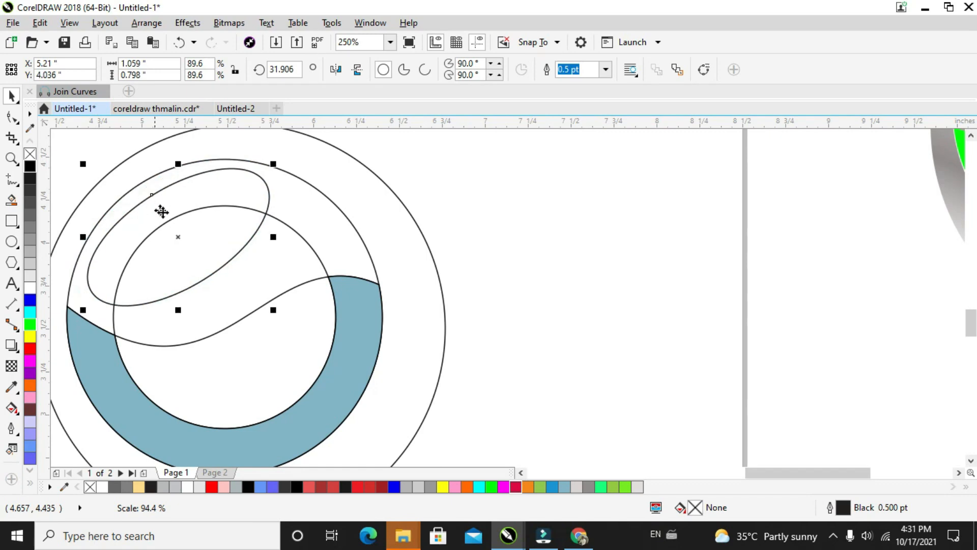
drag(178, 163, 170, 157)
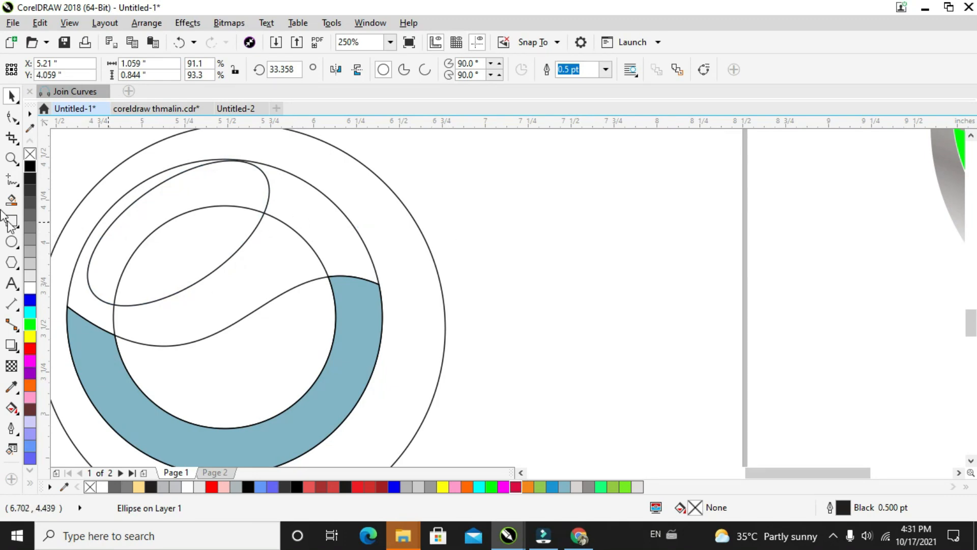
key(Delete)
Draw a new horizontal ellipse above the wave, overlapping the upper part of the smallest circle
click(18, 240)
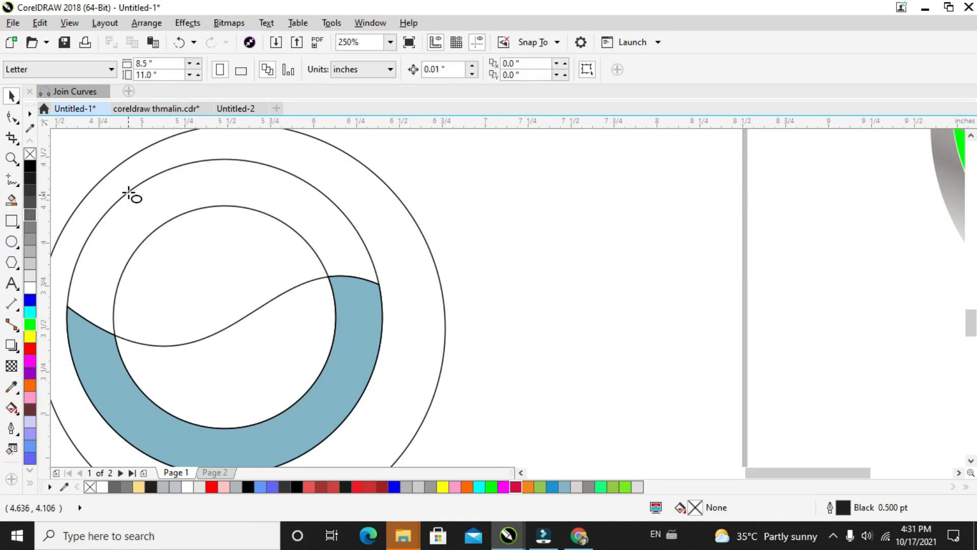
click(122, 197)
drag(122, 196, 297, 285)
click(249, 253)
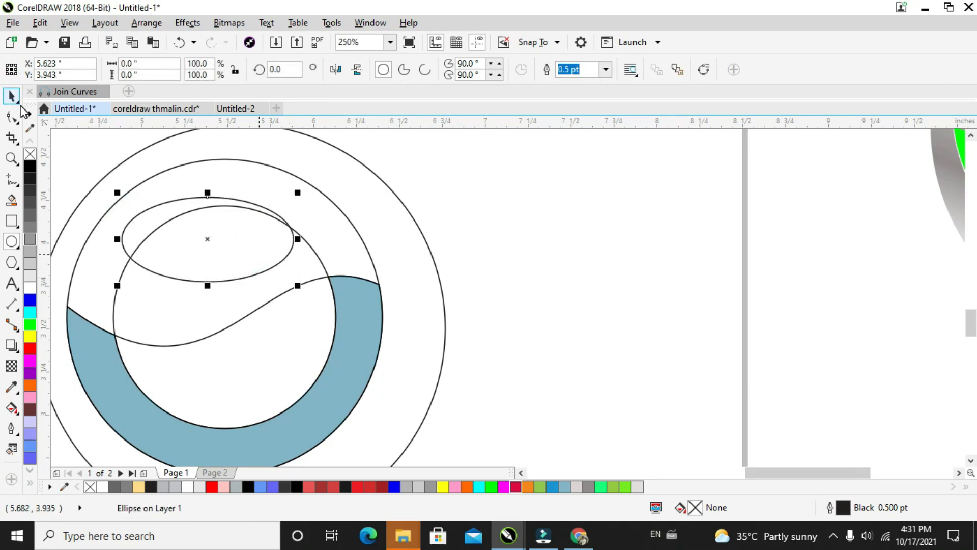
Move the new ellipse to the middle circle's upper-left area and rotate it about 26.9 degrees
click(11, 98)
click(243, 232)
drag(299, 192, 289, 144)
drag(221, 233, 187, 217)
click(187, 217)
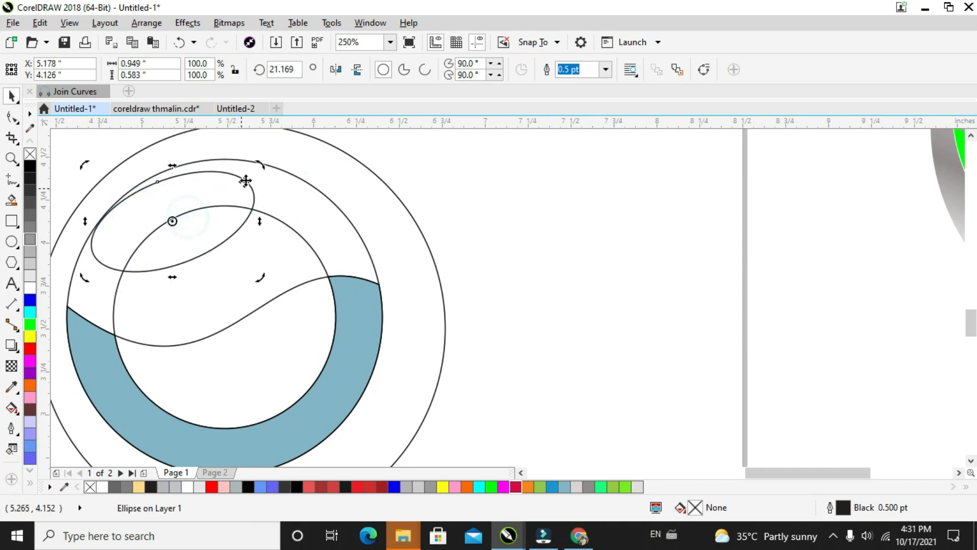
drag(263, 170, 255, 155)
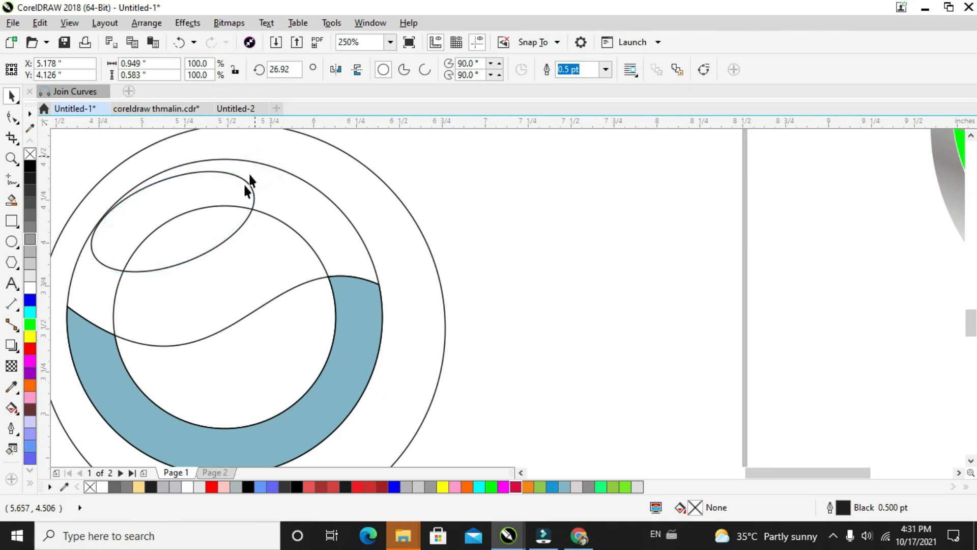
Enlarge the tilted ellipse to about 1.13 by 0.77 in and center it near X 5.25, Y 4.11 in
drag(194, 200, 218, 200)
drag(252, 274, 291, 312)
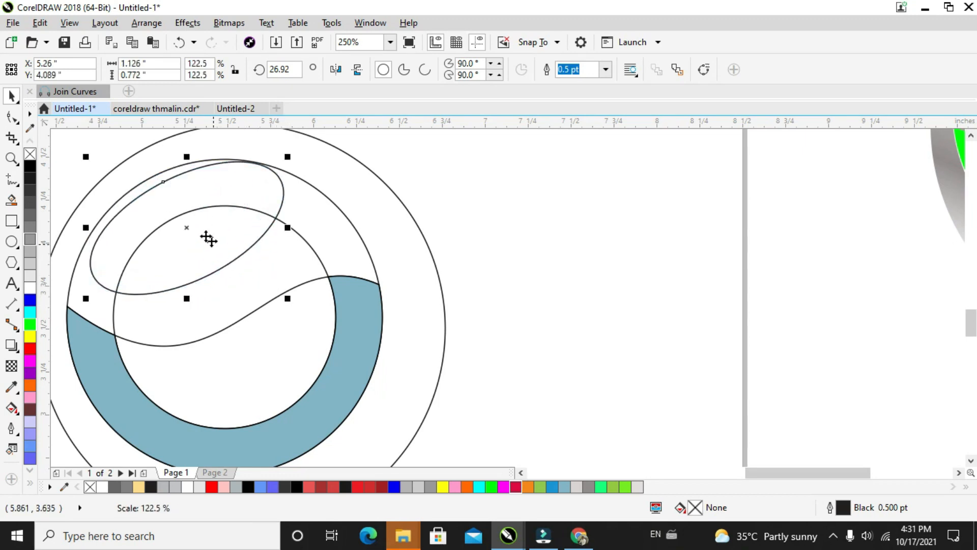
mouse_move(189, 226)
mouse_down()
mouse_move(167, 214)
mouse_move(181, 214)
mouse_up()
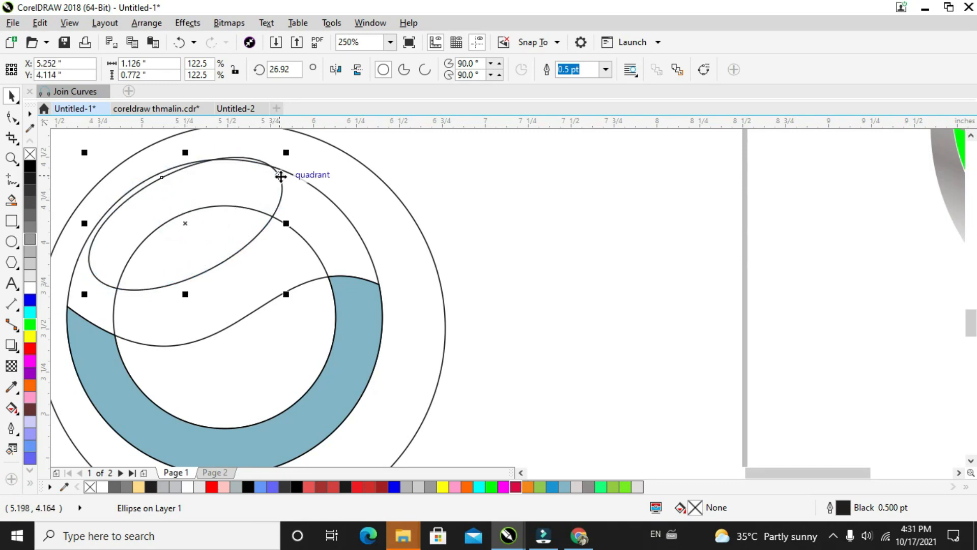
Shrink the tilted ellipse to about 1.04 by 0.71 in, centered near X 5.19, Y 4.13 in, touching the middle circle's upper-left edge
drag(285, 151, 283, 158)
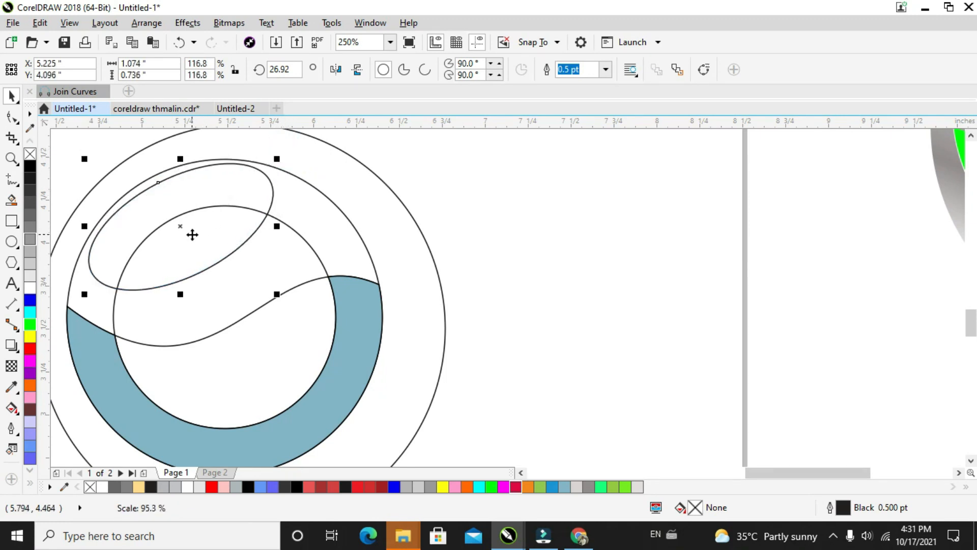
drag(185, 234, 179, 230)
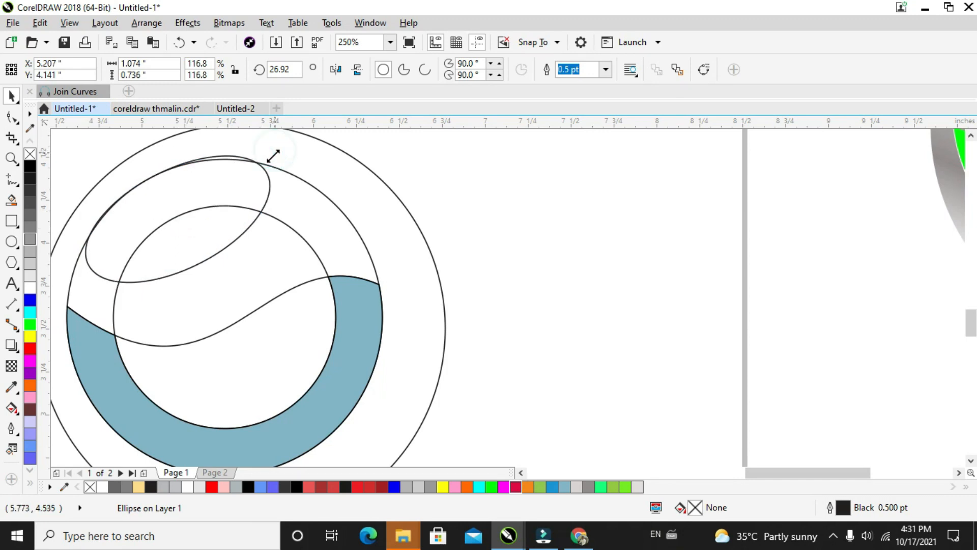
drag(275, 151, 272, 155)
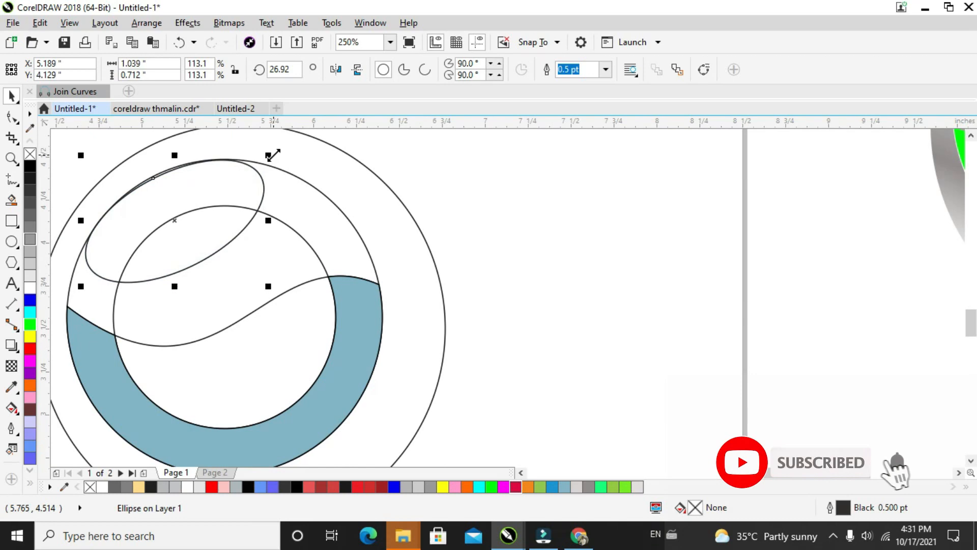
click(138, 264)
scroll(145, 261, down, 2)
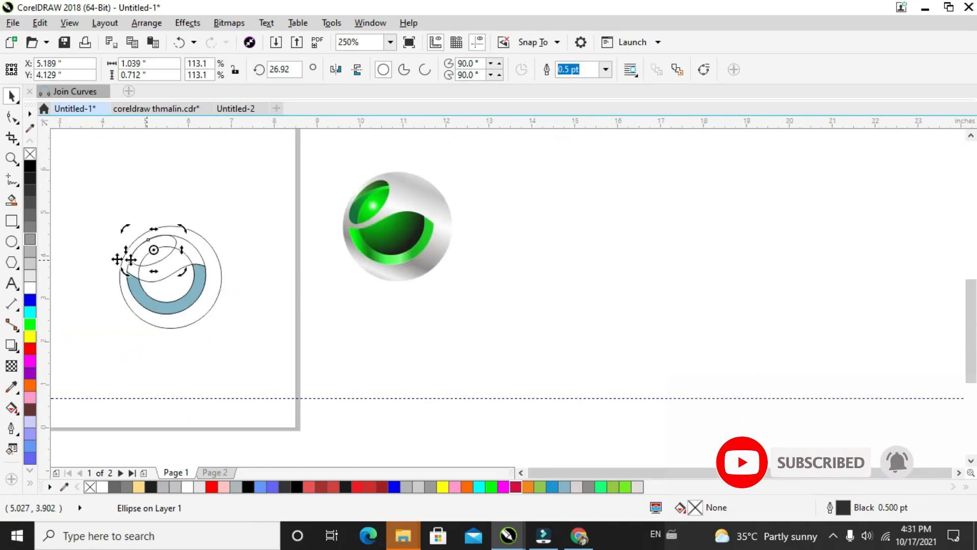
scroll(103, 249, up, 1)
scroll(197, 239, up, 1)
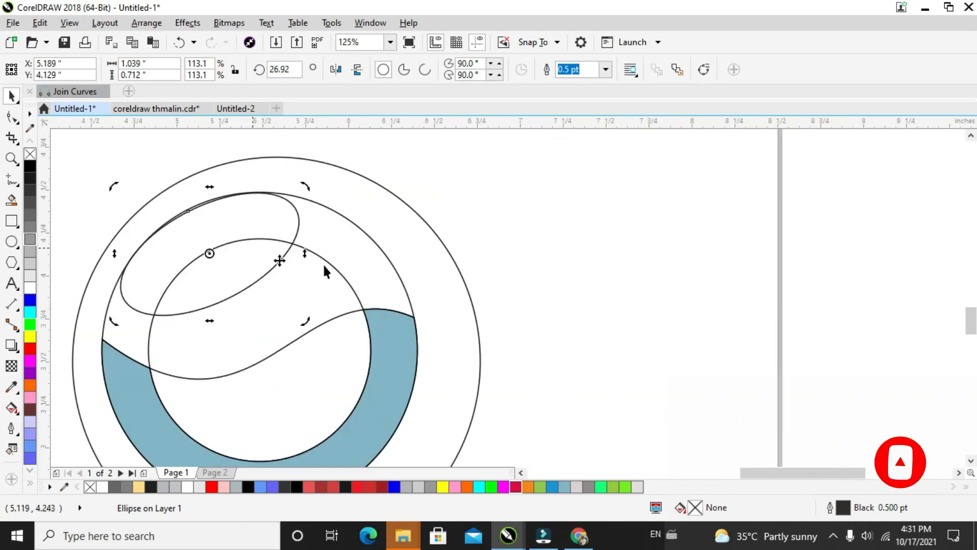
click(218, 222)
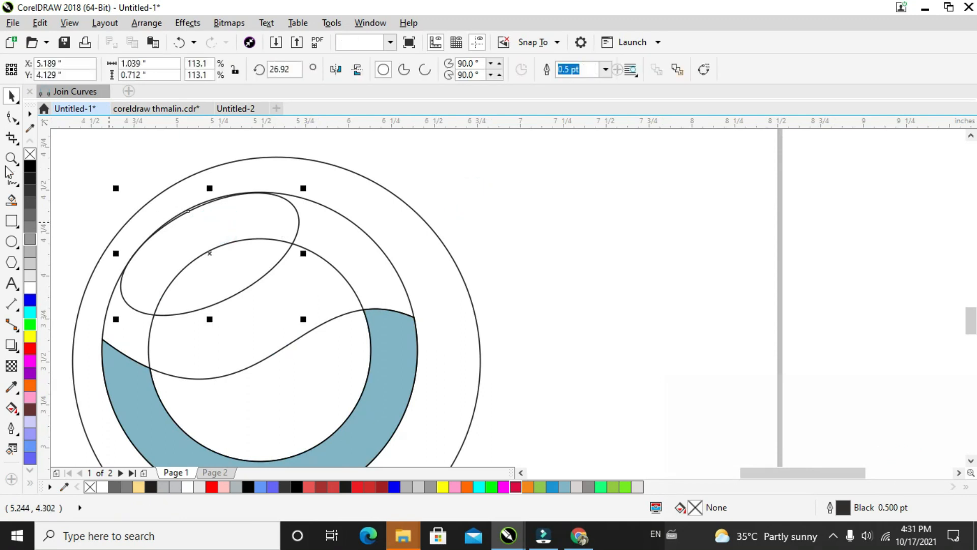
Smart-fill the three regions between the tilted ellipse and the wave inside the middle circle, plus the outer ring, with light blue
click(337, 232)
click(309, 281)
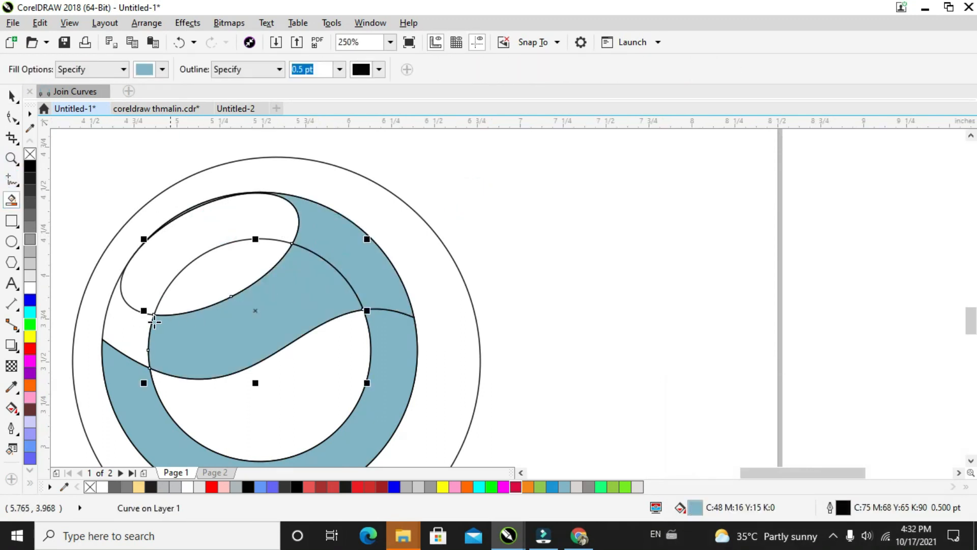
click(132, 324)
click(231, 180)
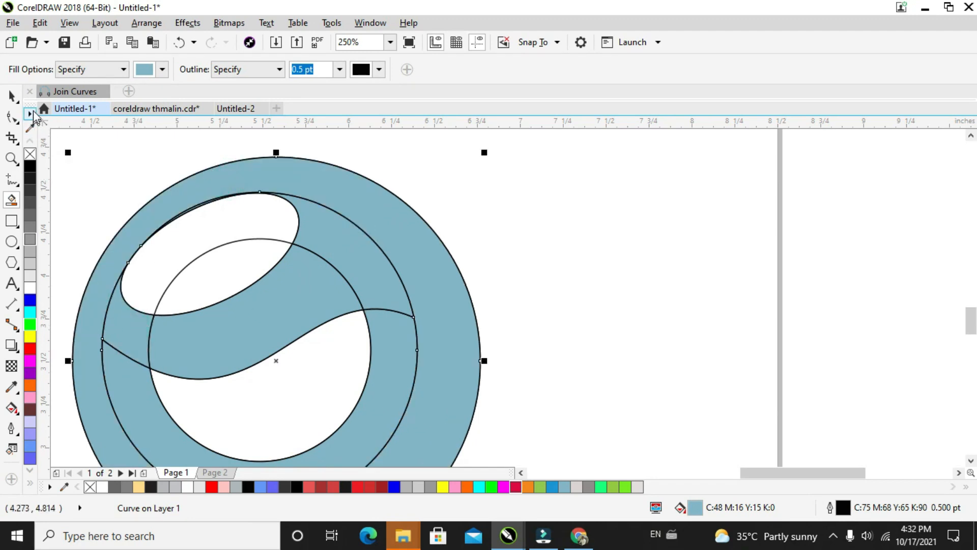
Select the outer ring and the three filled pieces above the wave, and weld all four into a single shape
click(331, 191)
click(320, 279)
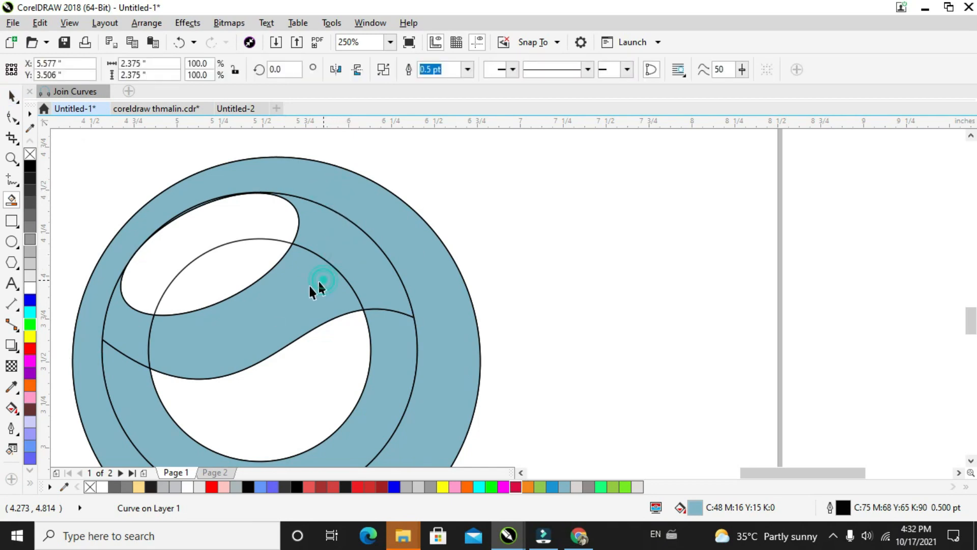
click(121, 341)
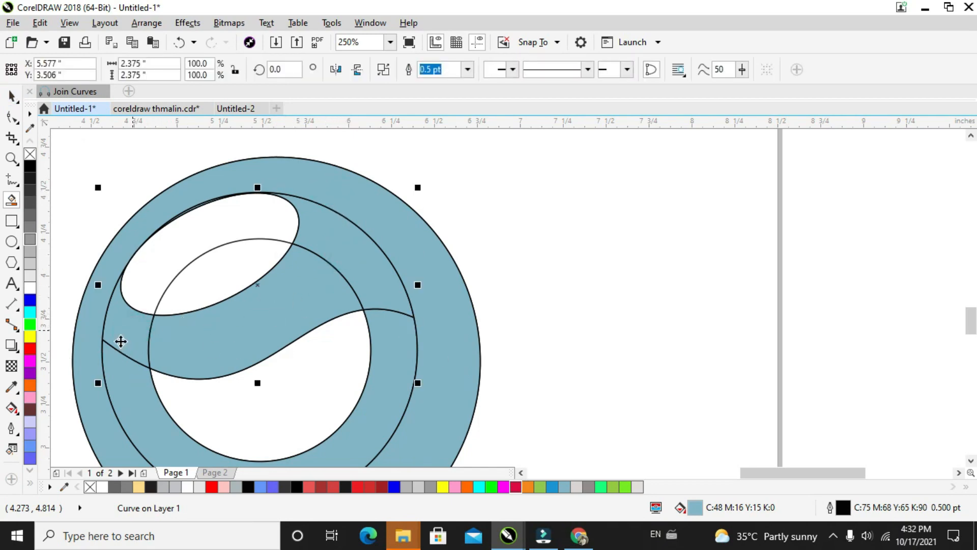
key(ctrl+z)
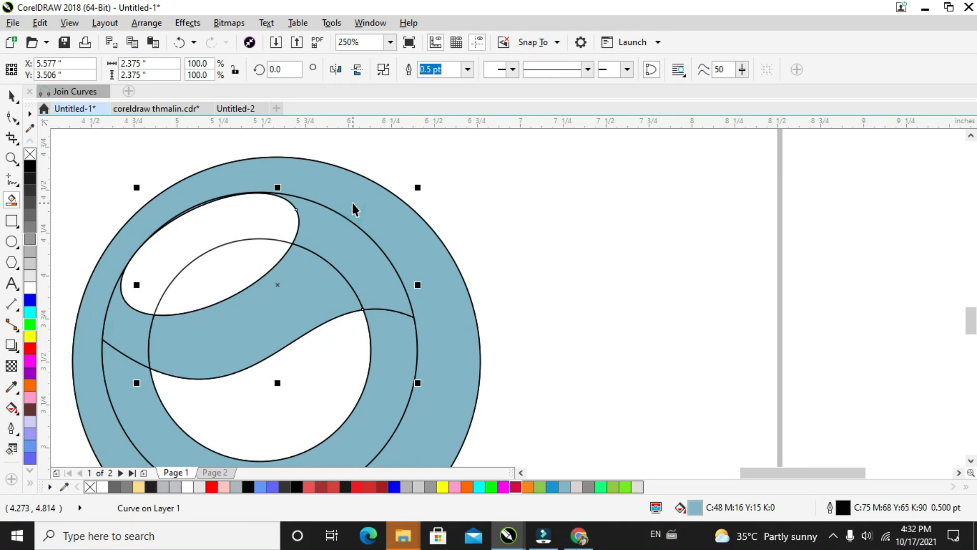
key(ctrl+z)
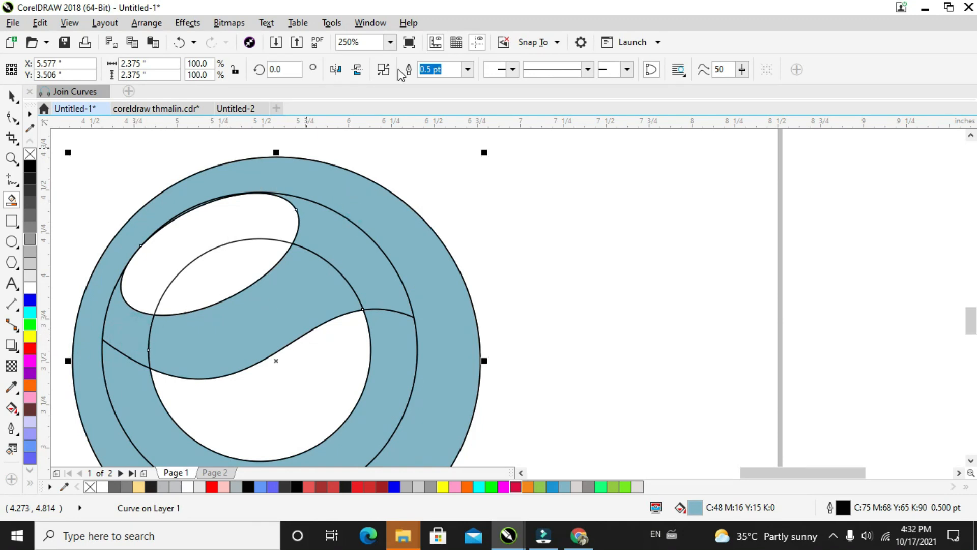
key(ctrl+a)
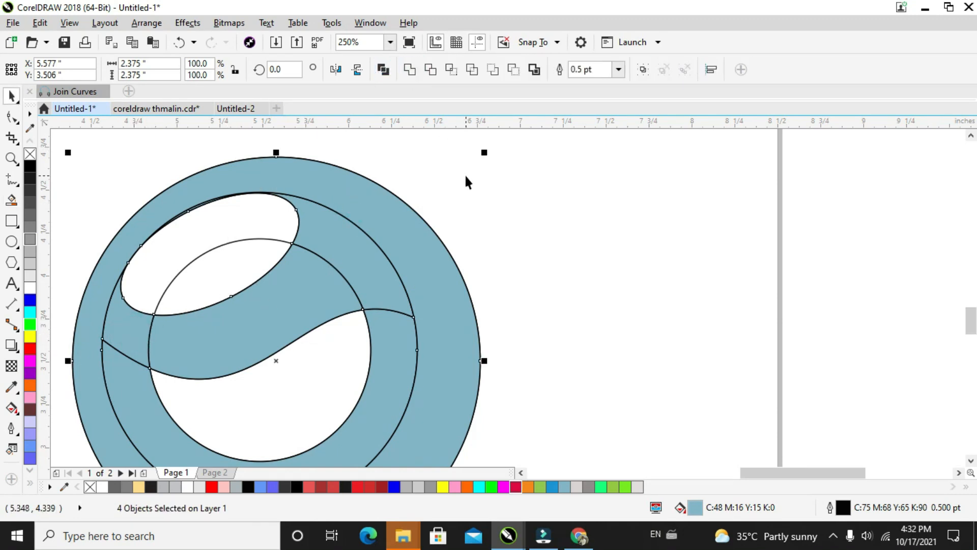
key(ctrl+l)
scroll(436, 203, down, 1)
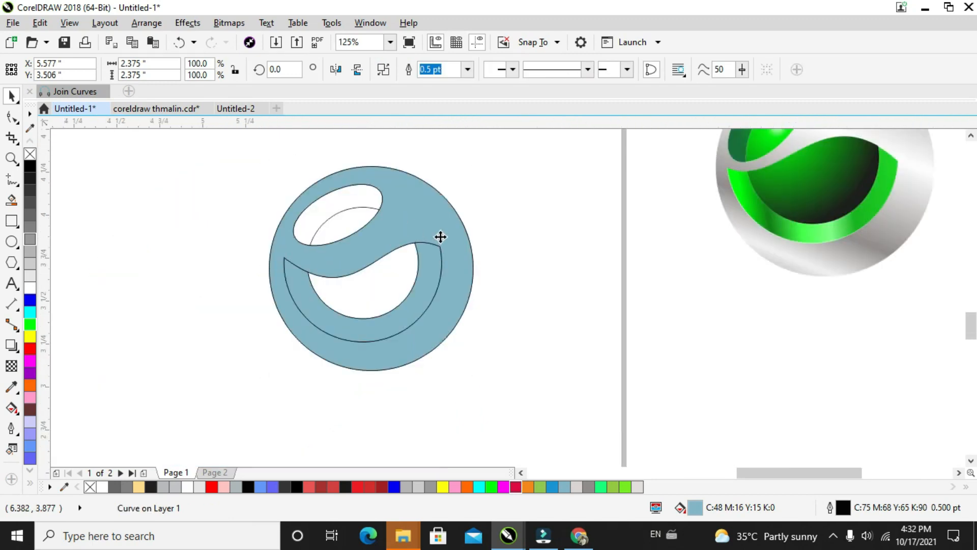
scroll(441, 237, up, 1)
scroll(442, 237, down, 1)
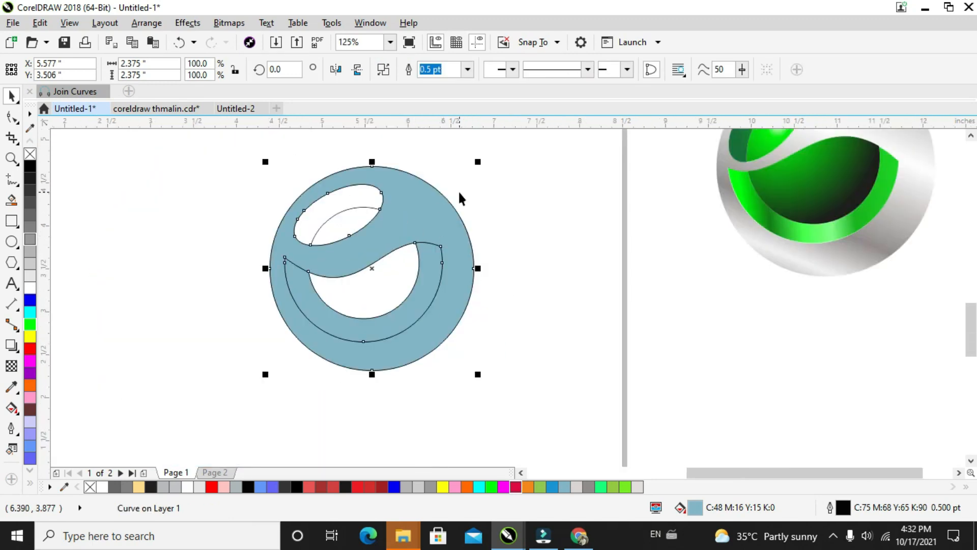
click(459, 192)
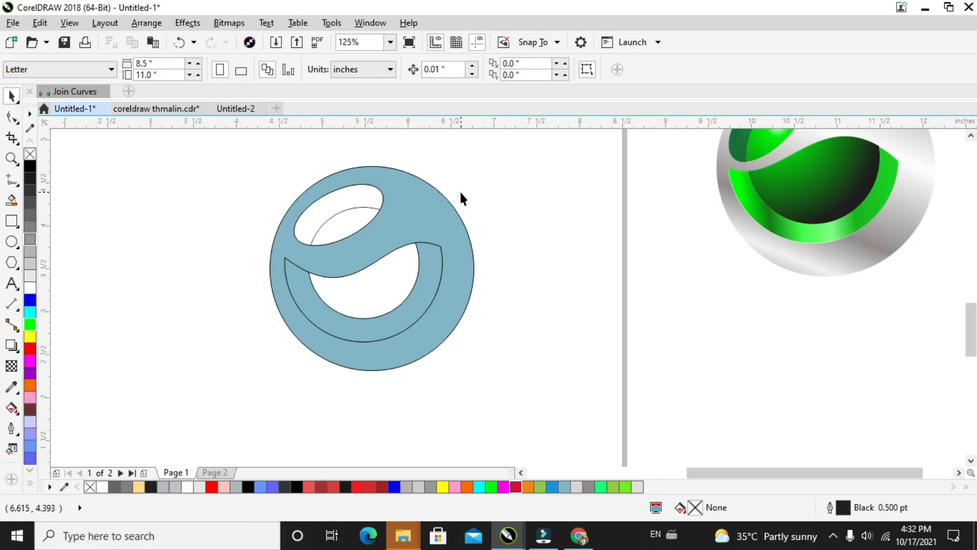
Fill the crescent band below the wave with magenta (#FF00FF)
scroll(550, 238, up, 1)
scroll(394, 226, down, 1)
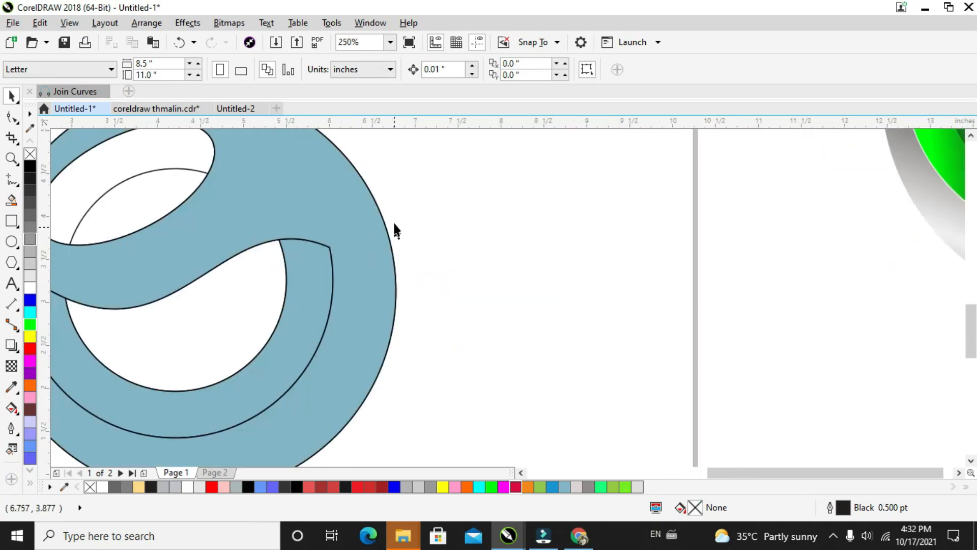
click(363, 268)
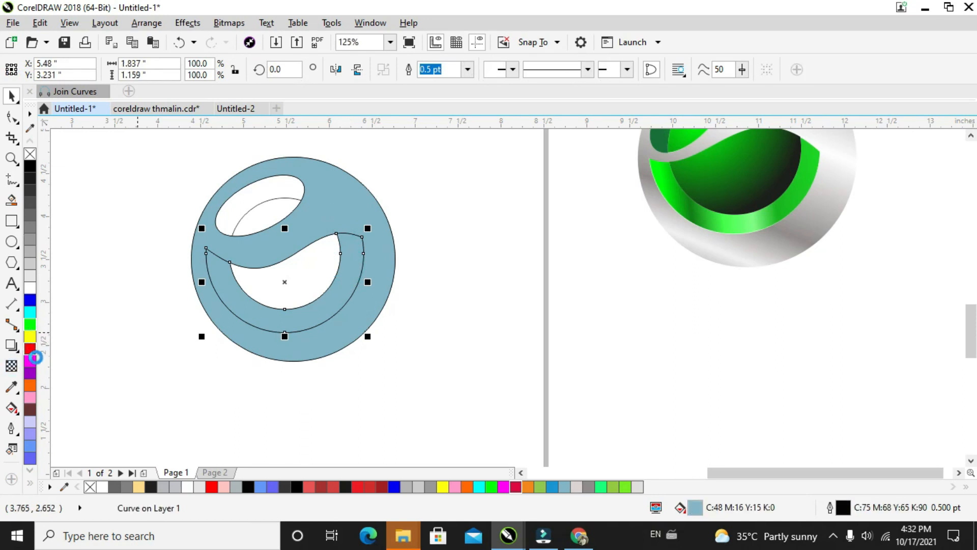
click(30, 363)
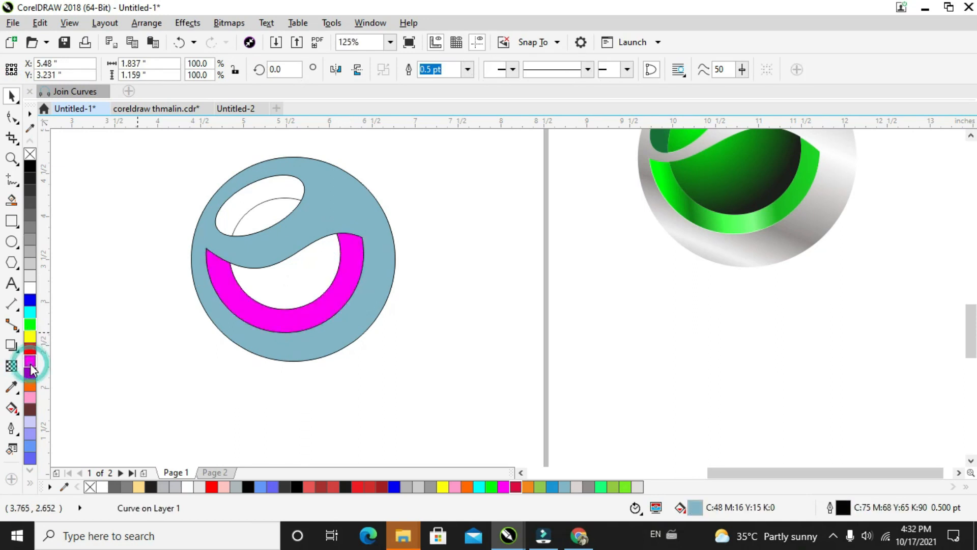
click(84, 360)
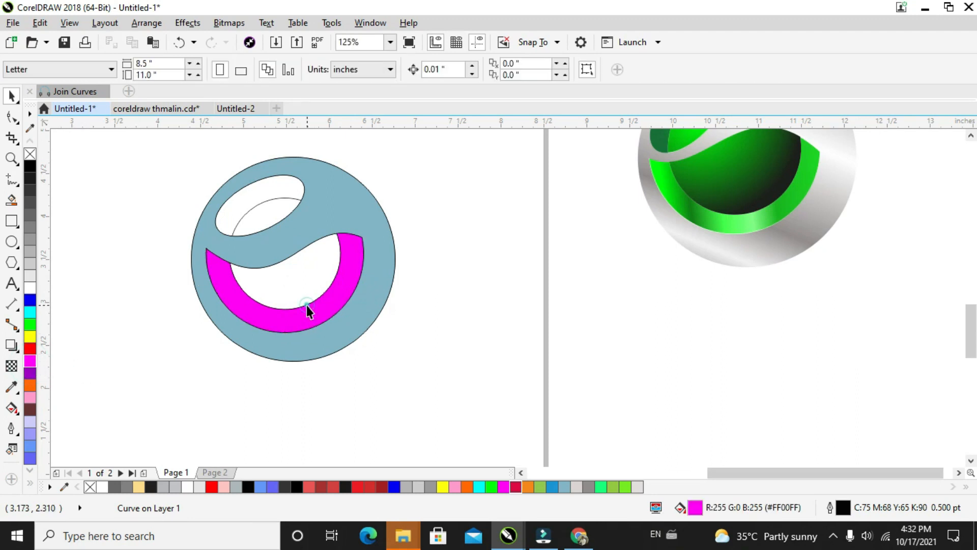
Fill the welded outer body shape with grey, RGB 179, 179, 179
click(307, 304)
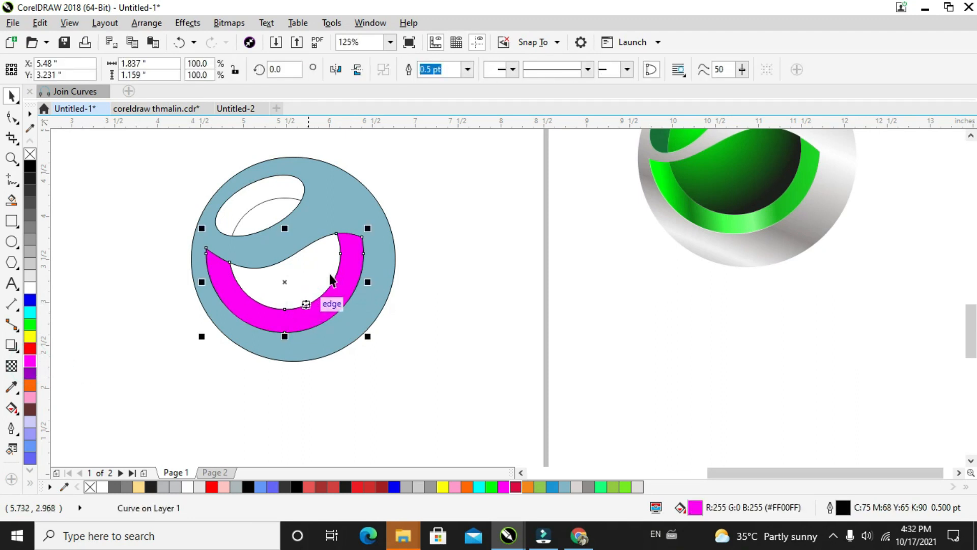
click(328, 216)
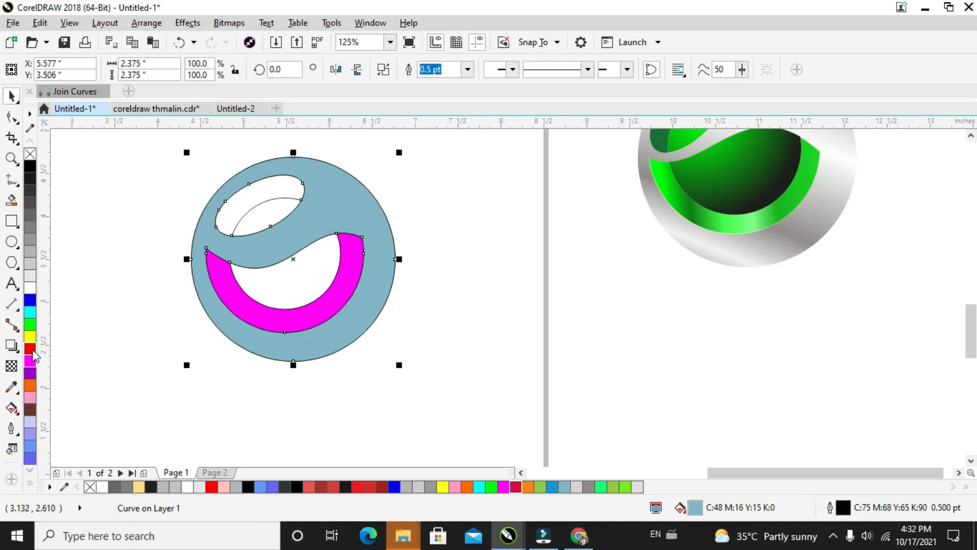
click(30, 251)
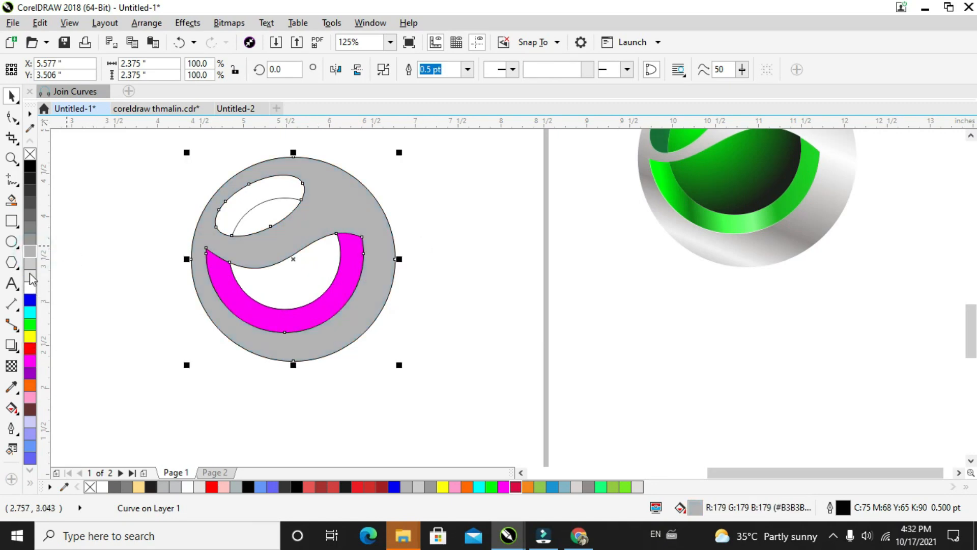
Apply a grey-to-white linear fountain fill across the outer body from upper right to lower left, and reverse its colors
click(11, 408)
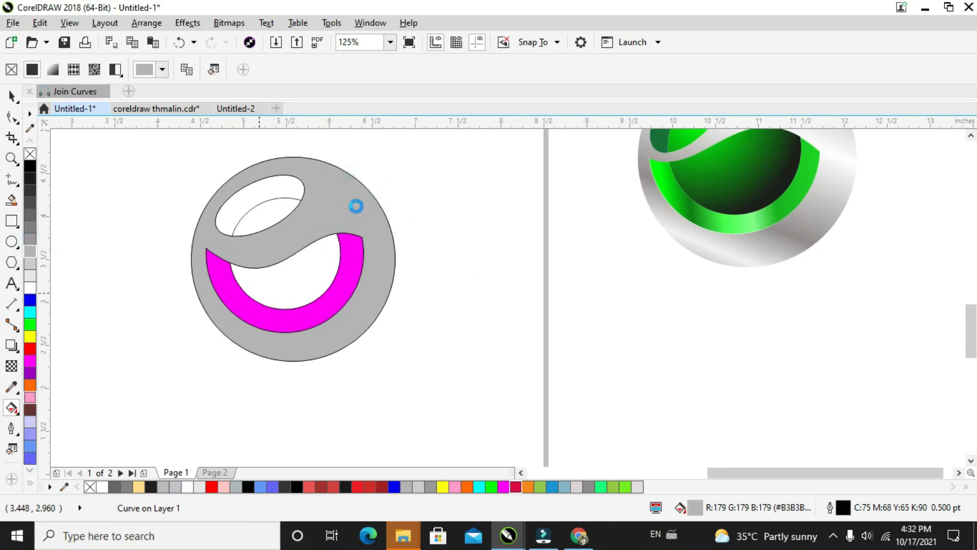
drag(365, 182, 475, 287)
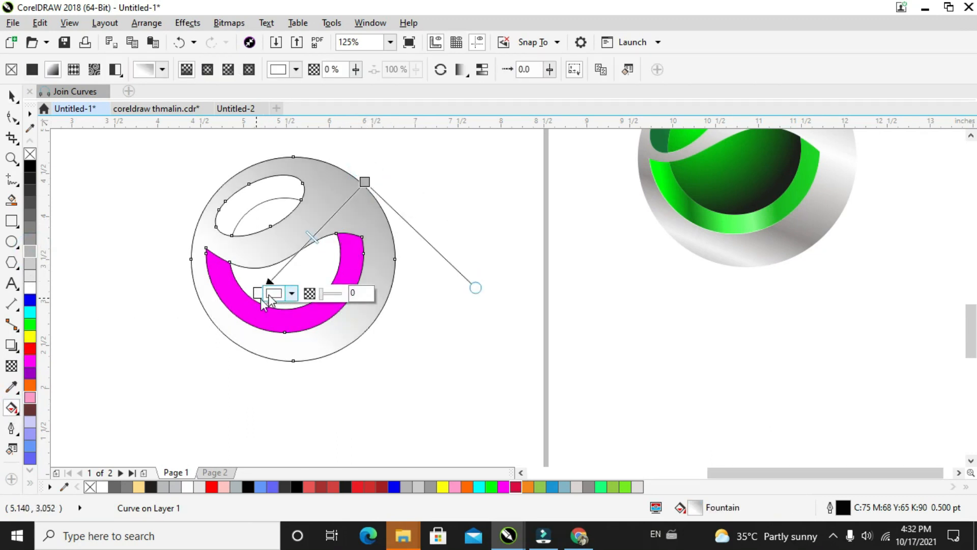
drag(259, 291, 220, 331)
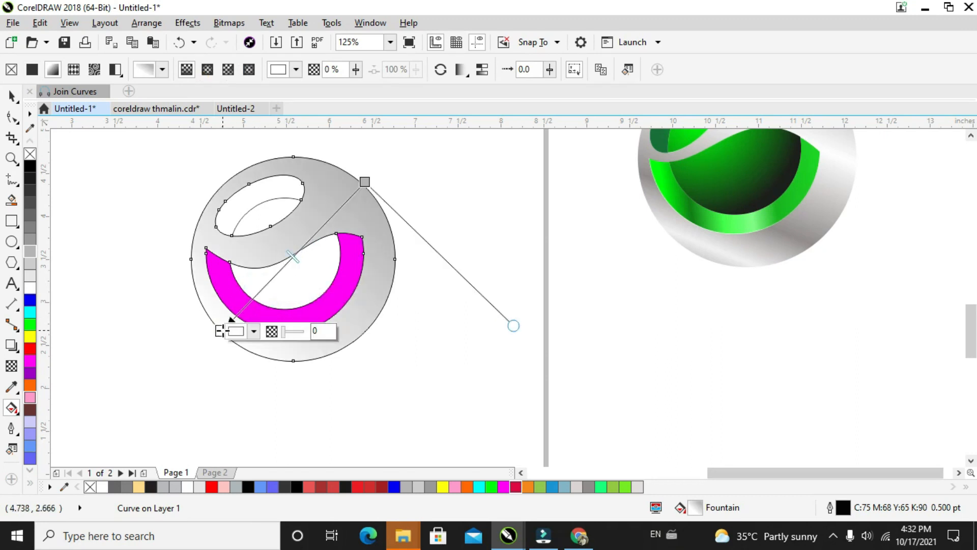
click(221, 331)
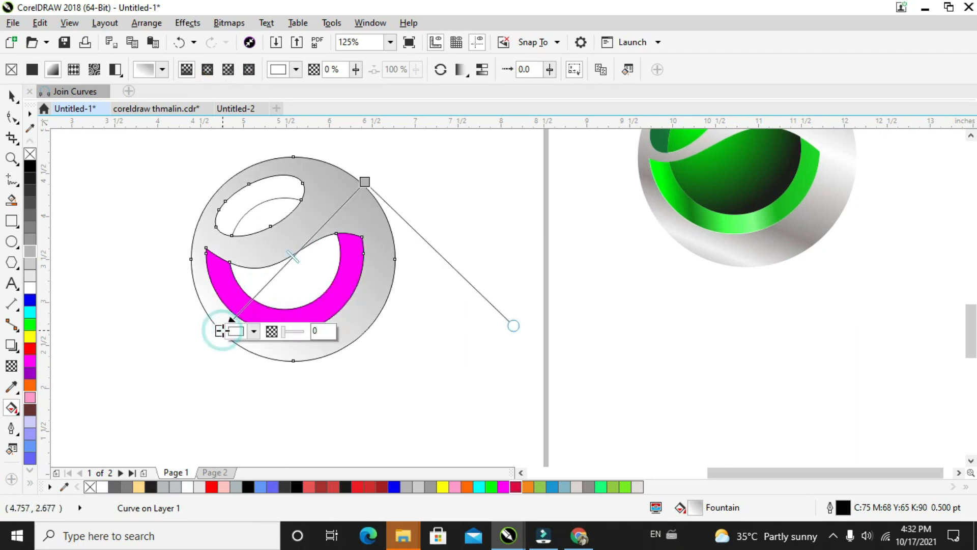
click(441, 69)
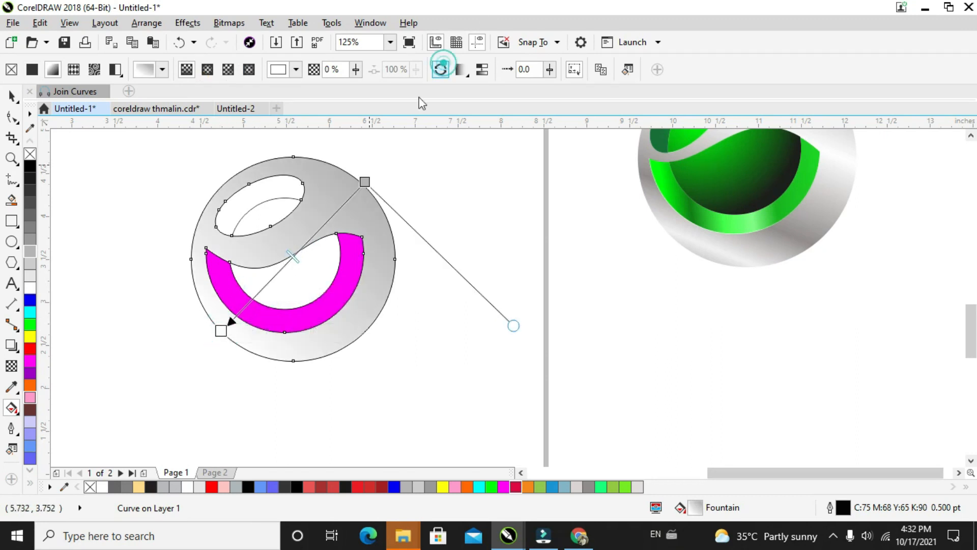
Add three intermediate color nodes along the outer body's fountain fill, including ones at 37% and 74%
click(258, 293)
click(258, 293)
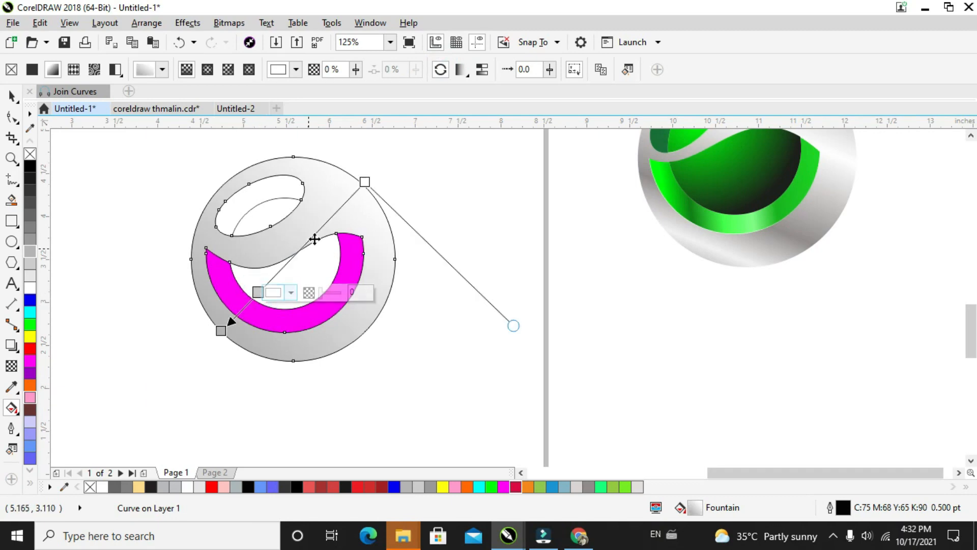
double_click(341, 207)
double_click(312, 237)
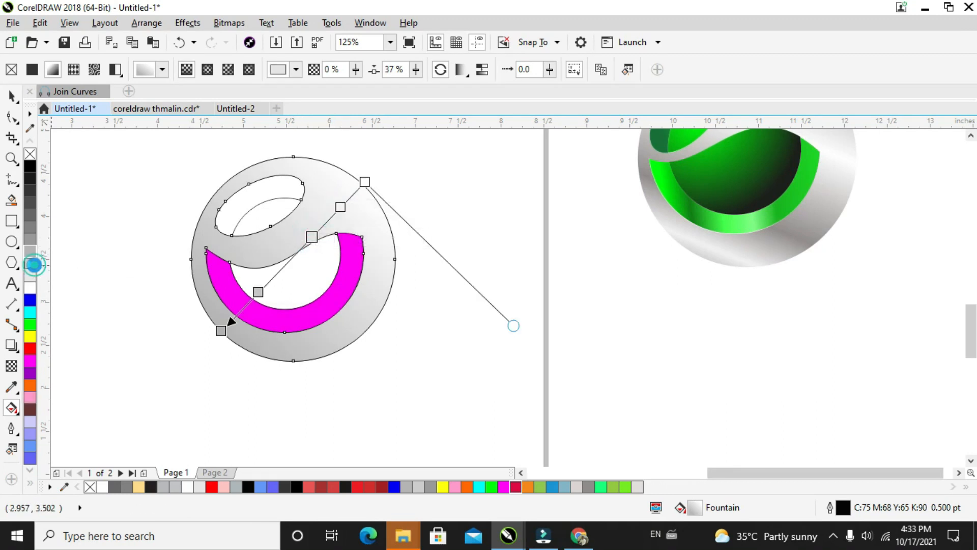
Color the fountain fill's 37% node light grey and its 74% node a darker grey
click(33, 264)
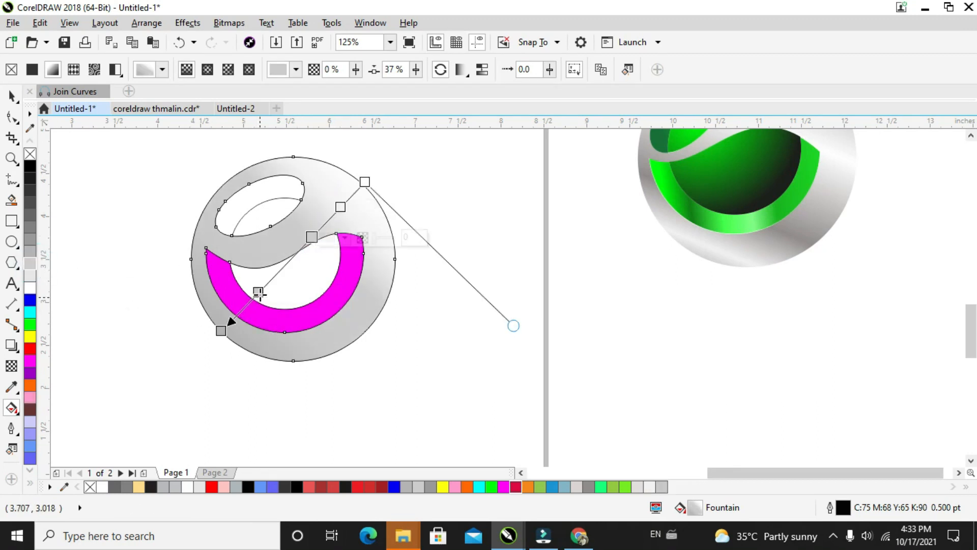
click(258, 292)
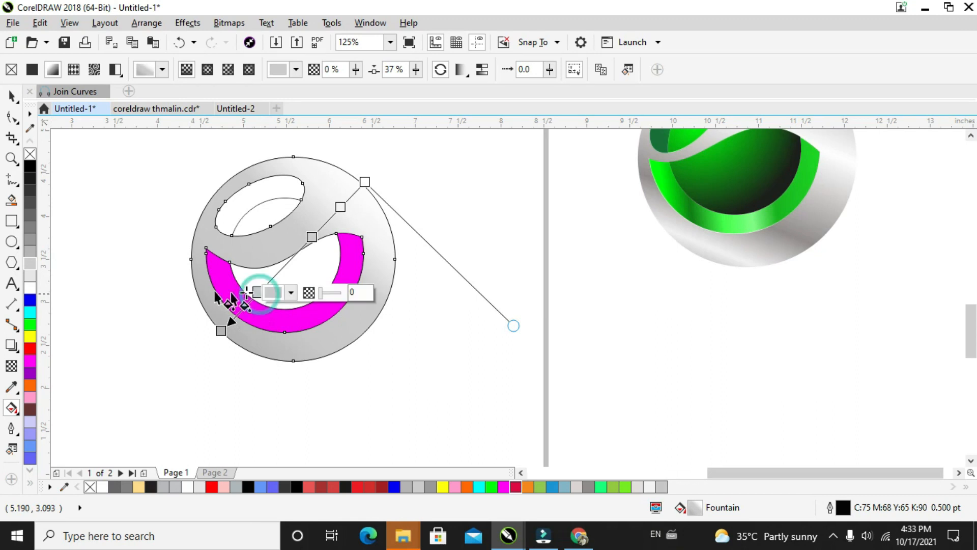
click(35, 256)
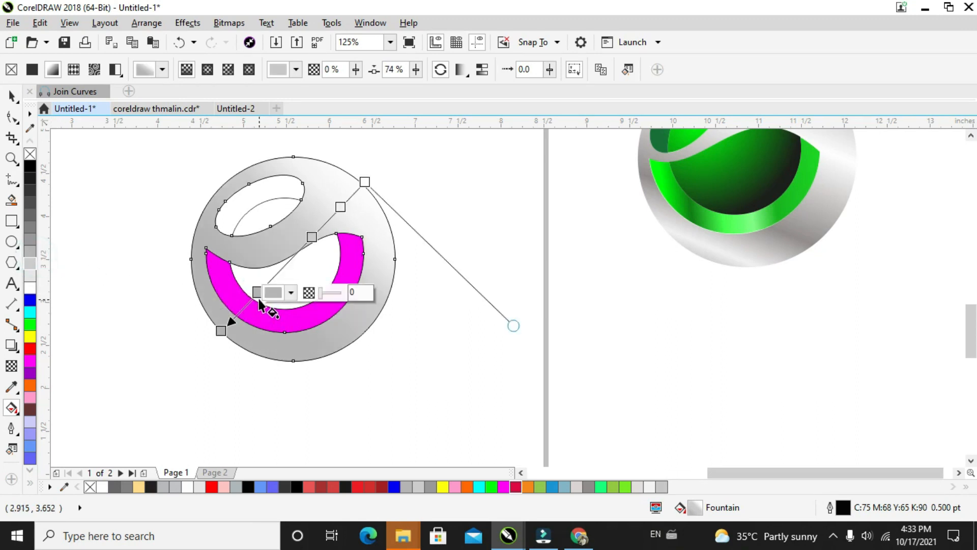
Color the upper-right start node of the outer body's fountain fill light grey, RGB 219, 215, 215
click(363, 182)
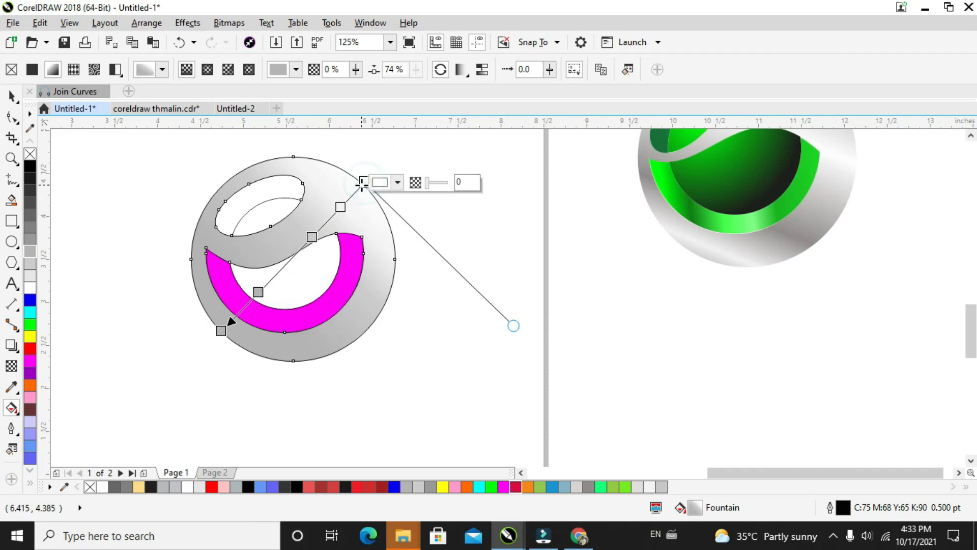
click(380, 181)
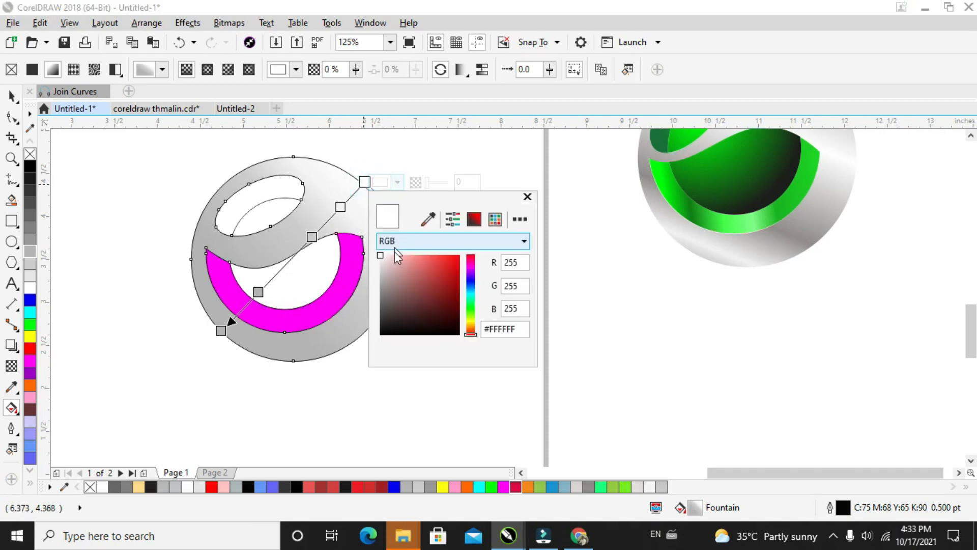
click(395, 256)
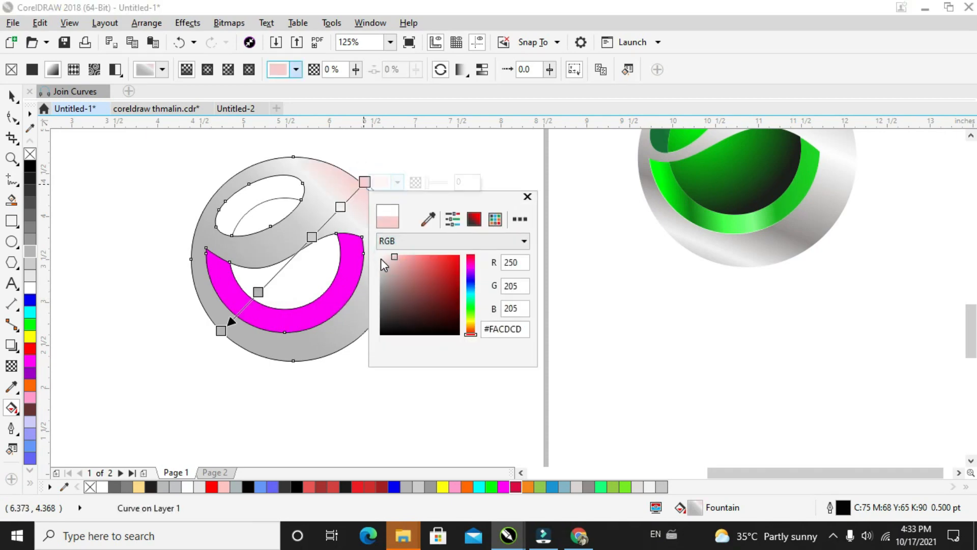
click(381, 258)
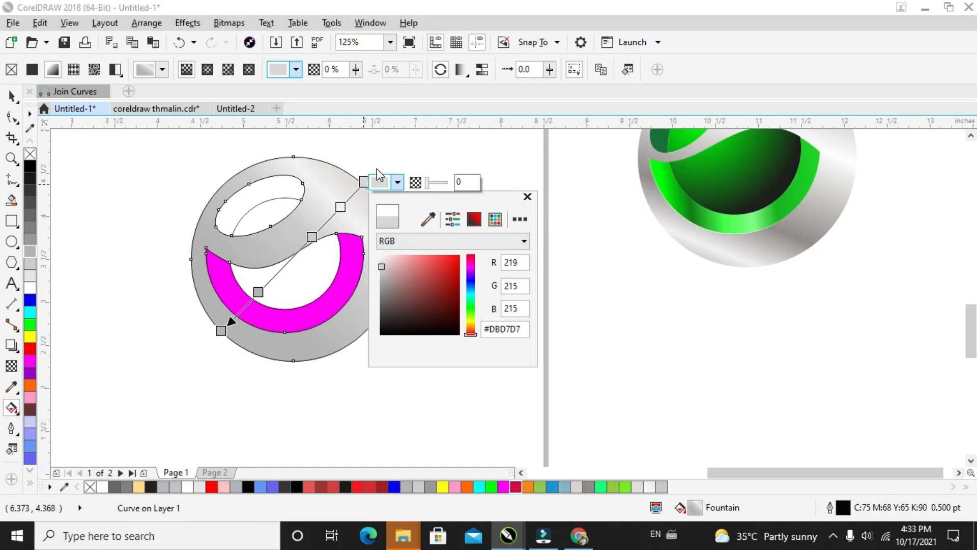
click(393, 157)
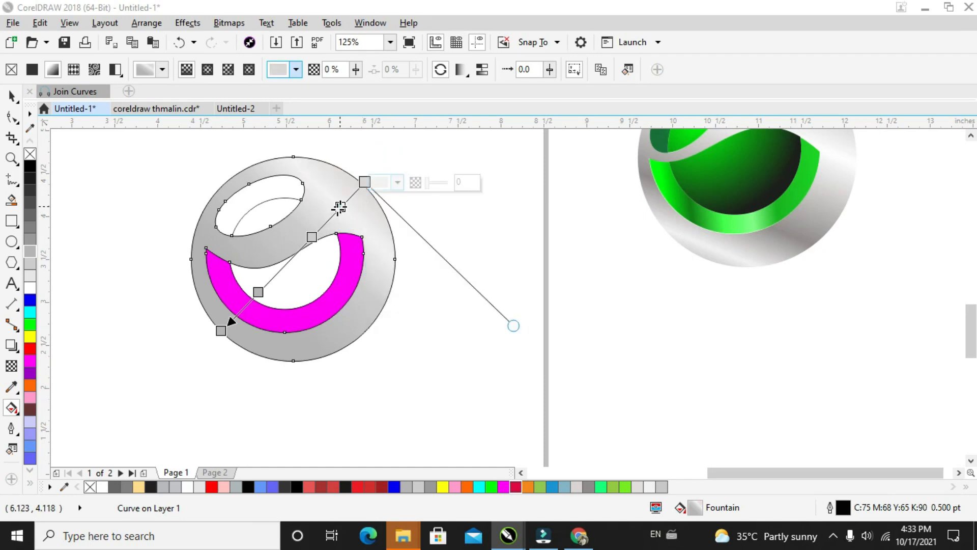
double_click(340, 207)
drag(311, 238, 302, 246)
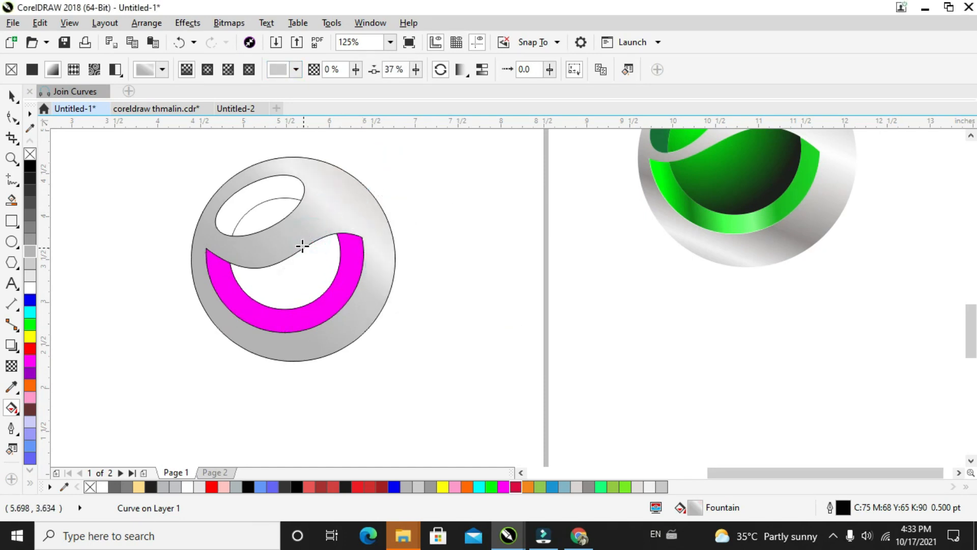
Draw an ellipse about 0.95 by 0.53 inches inside the upper oval and rotate it about 22.6 degrees
click(11, 95)
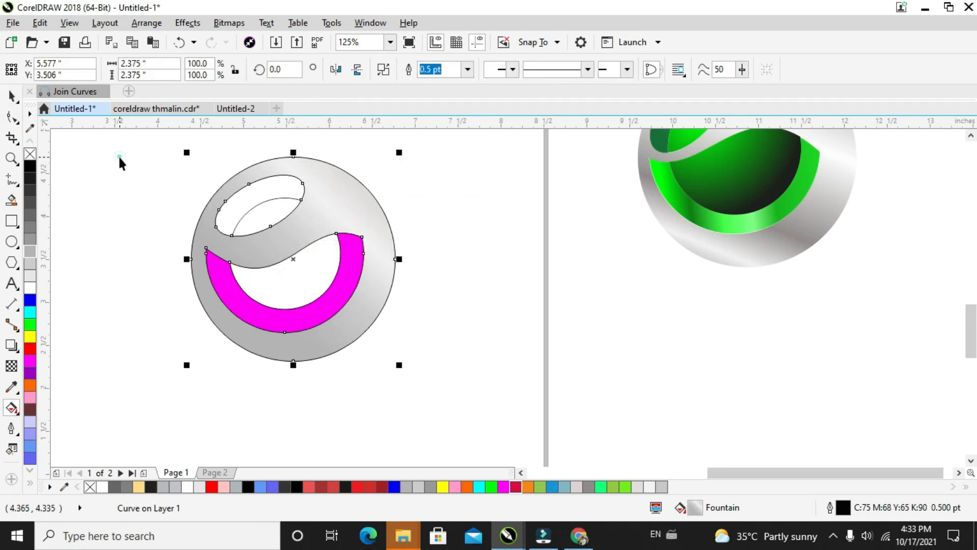
click(252, 187)
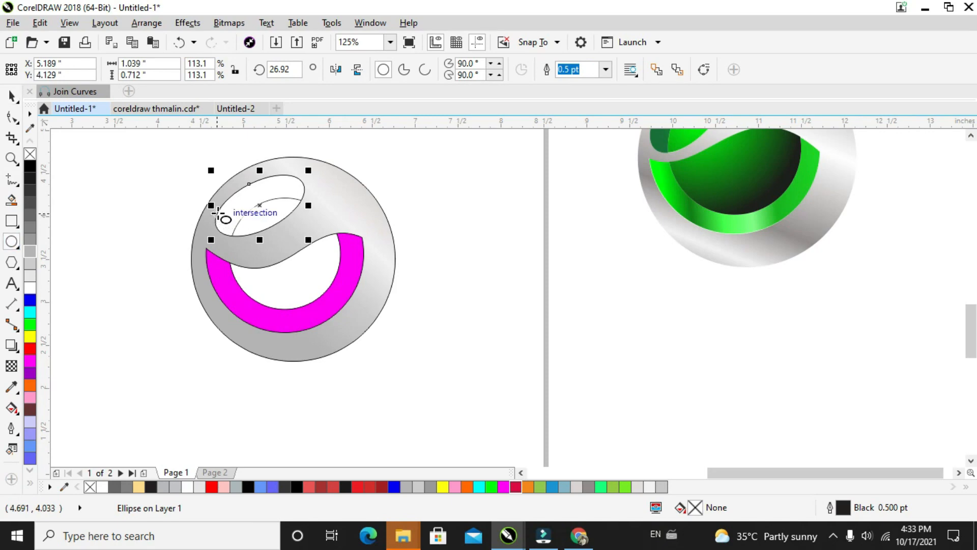
mouse_move(218, 214)
mouse_down()
mouse_move(293, 231)
mouse_move(308, 250)
mouse_move(305, 209)
mouse_move(298, 220)
mouse_move(311, 193)
mouse_move(307, 166)
mouse_up()
key(space)
click(298, 217)
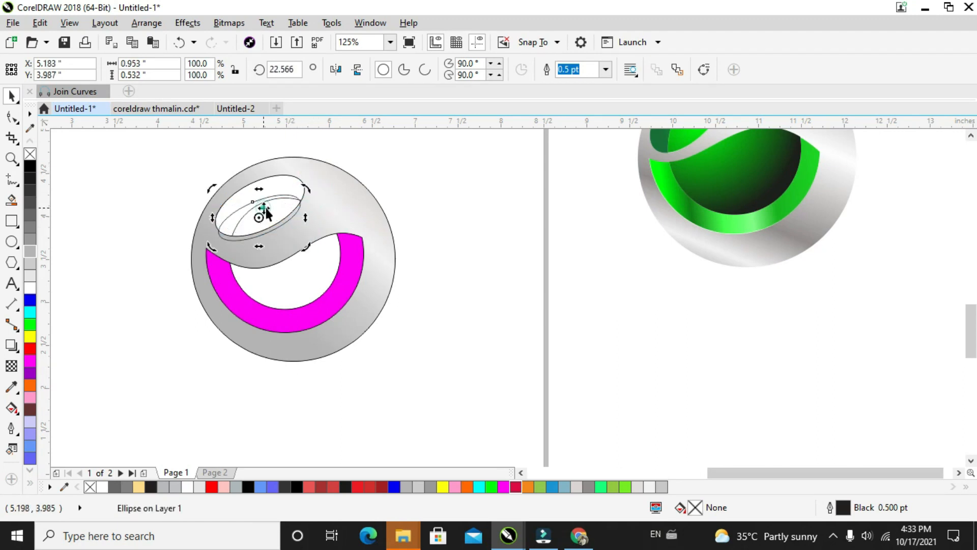
Move the new ellipse up to the oval's left side and reduce it to about 0.82 by 0.46 inches
drag(266, 212, 288, 193)
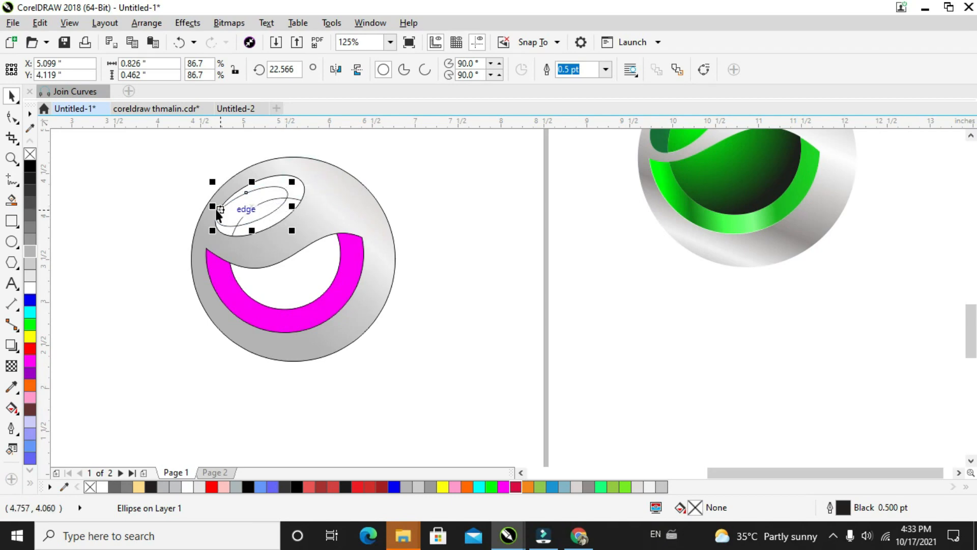
drag(214, 206, 209, 209)
drag(292, 220, 292, 226)
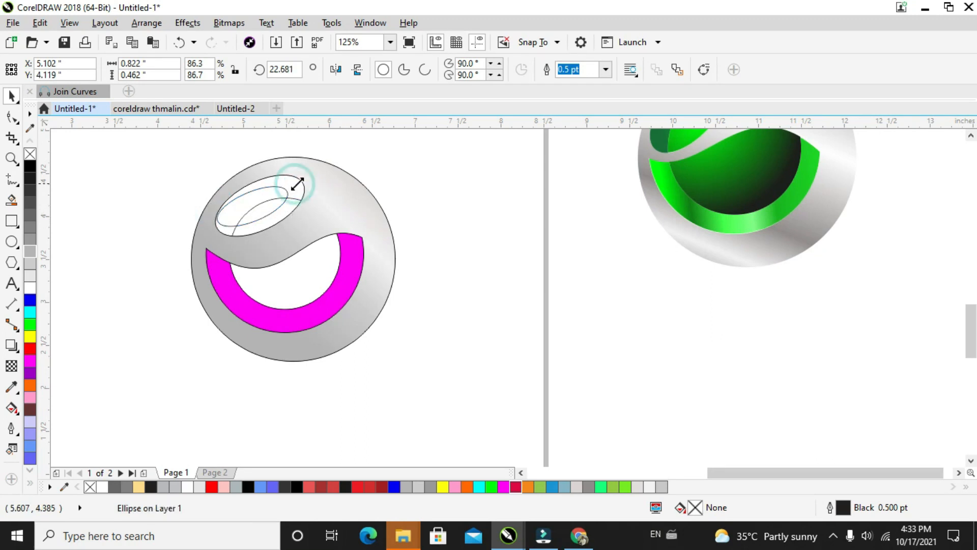
drag(294, 184, 296, 182)
click(325, 177)
Try to smart-fill the region between the upper oval and the smaller inner ellipse with blue
click(278, 188)
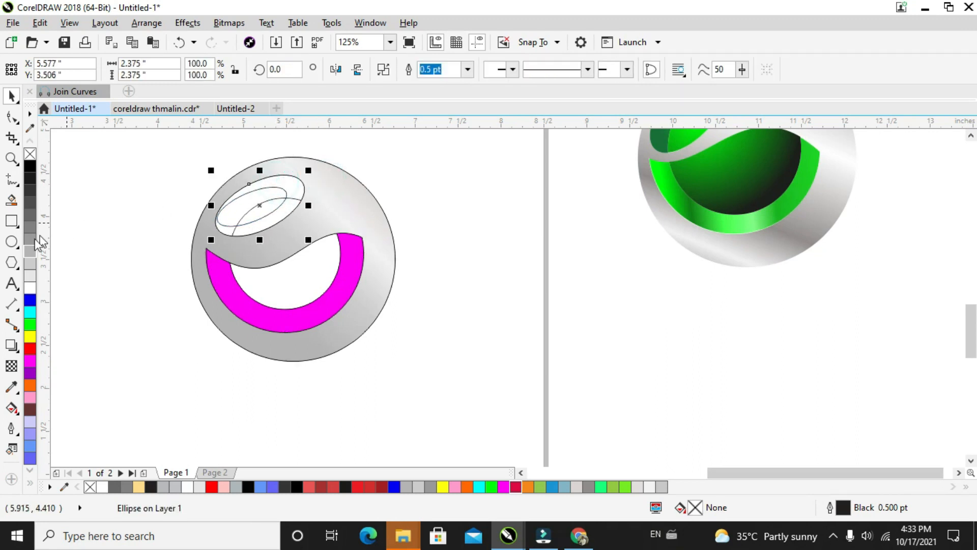
click(11, 200)
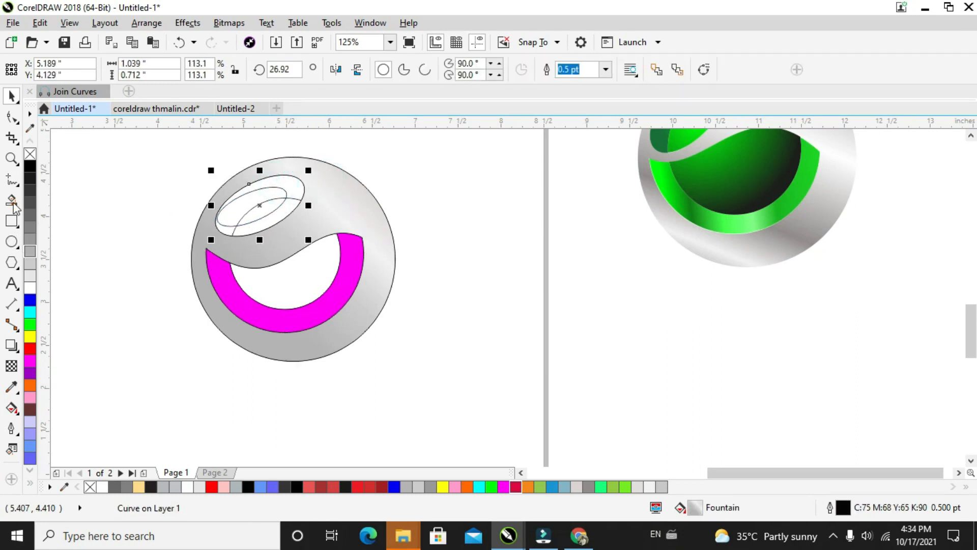
click(281, 184)
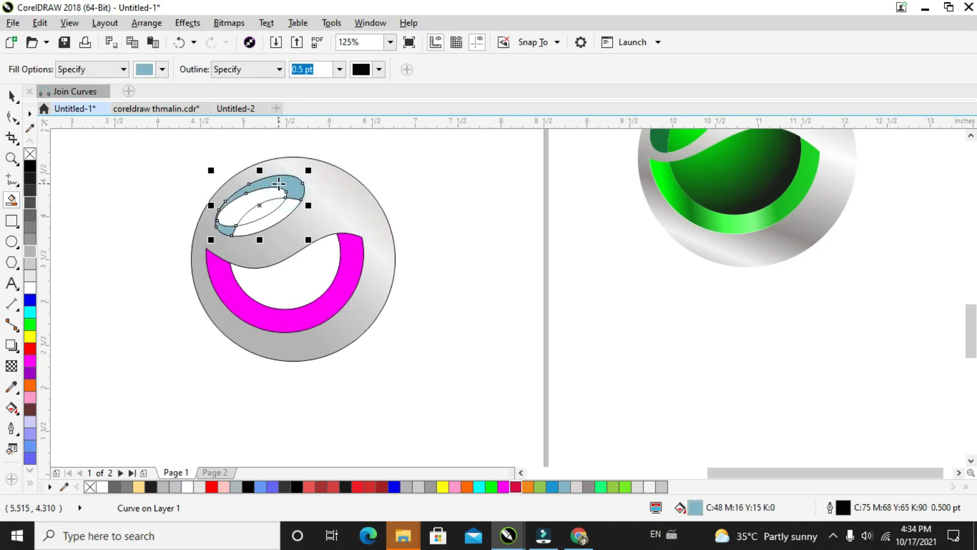
key(z)
key(ctrl+z)
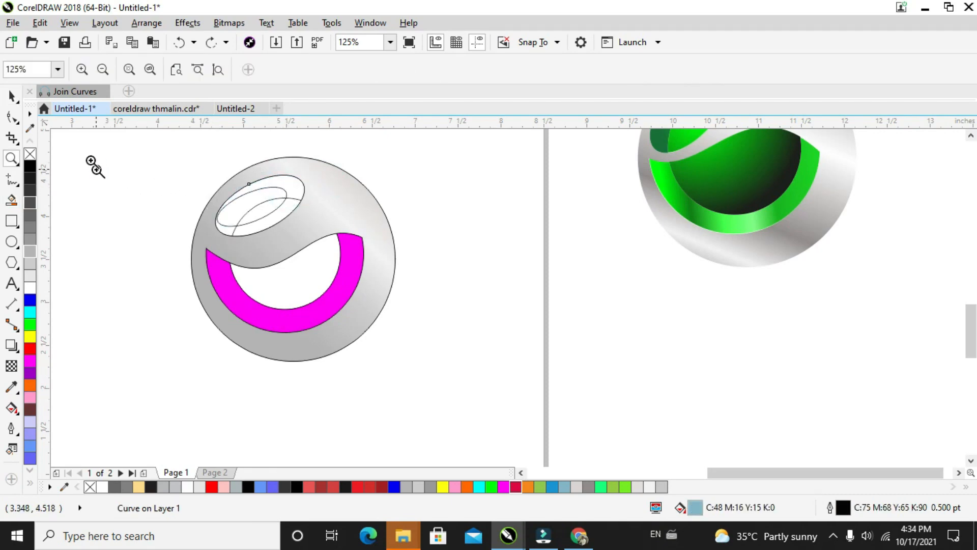
Widen the inner ellipse to about 0.885 inches beyond the oval's left edge, and smart-fill the crescent above it with blue
key(space)
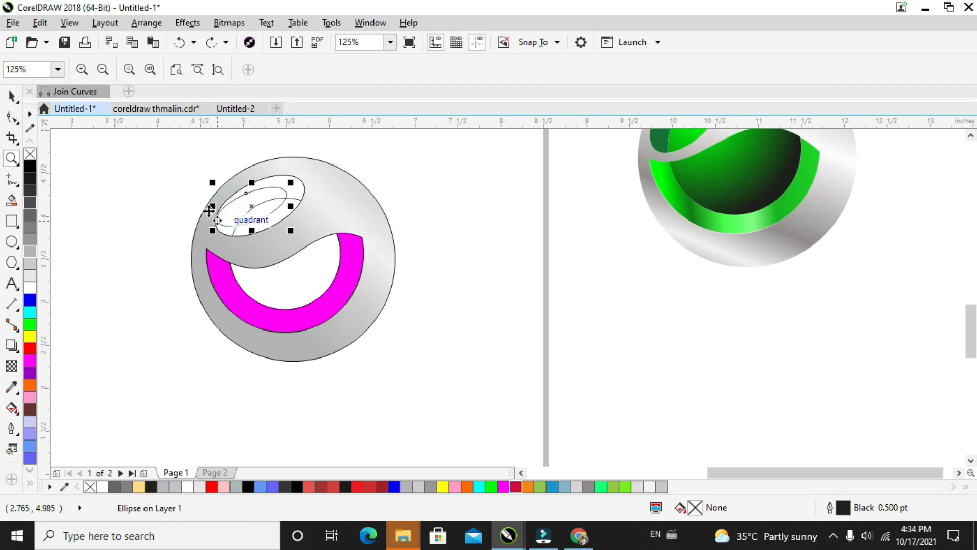
drag(211, 205, 202, 211)
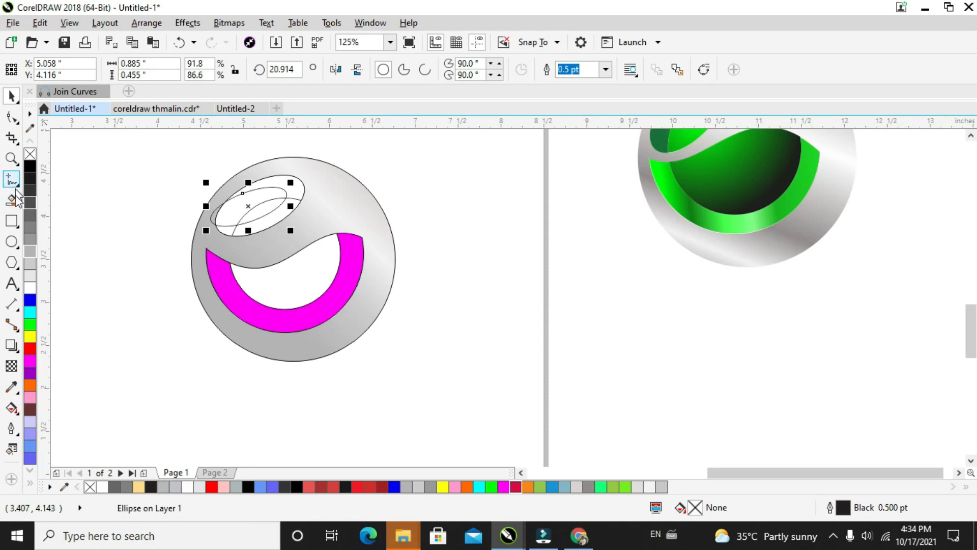
click(290, 183)
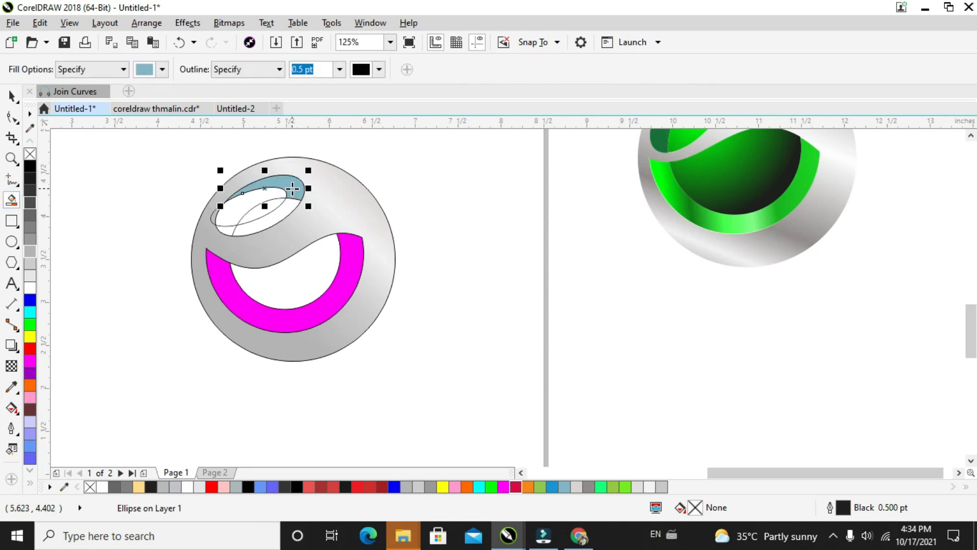
Delete the inner helper ellipse, keeping the blue crescent in the upper oval
key(space)
click(257, 216)
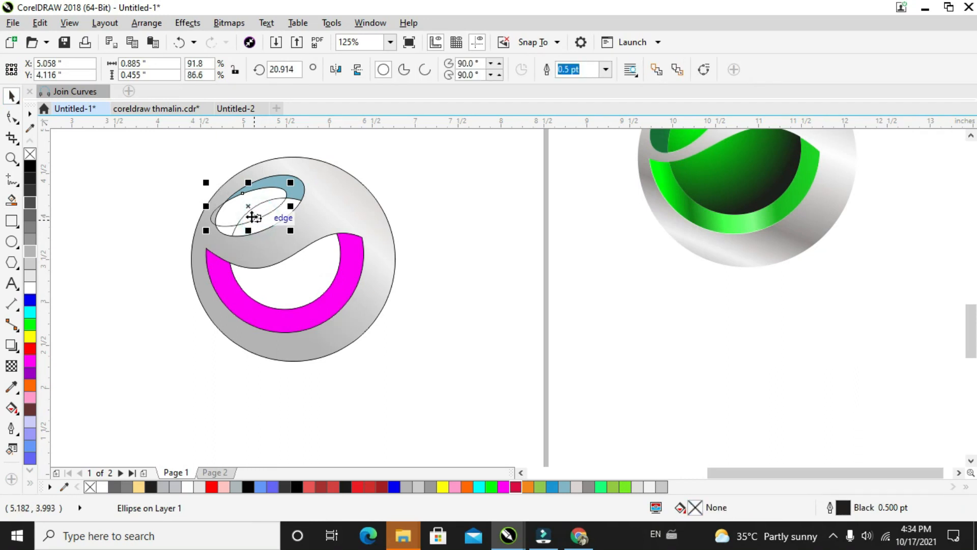
click(252, 217)
click(248, 213)
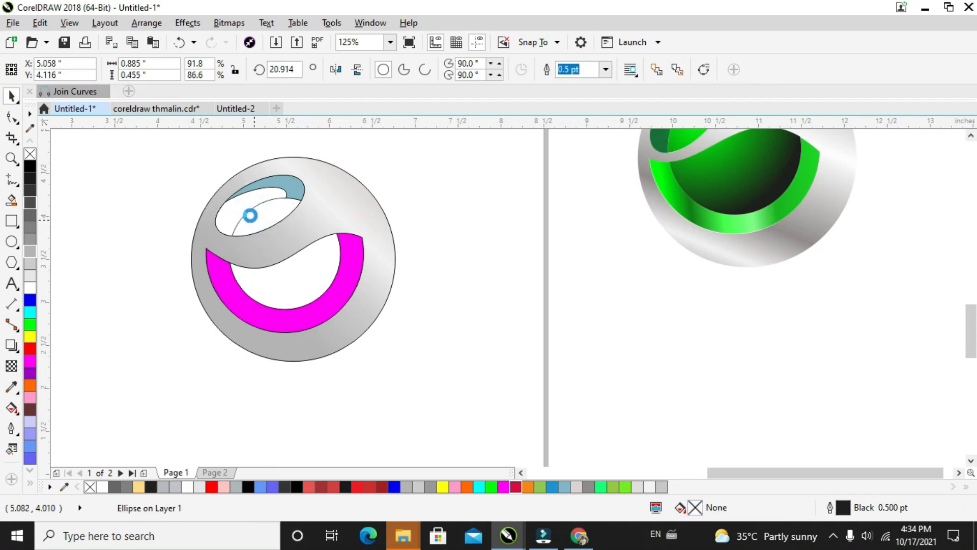
click(267, 187)
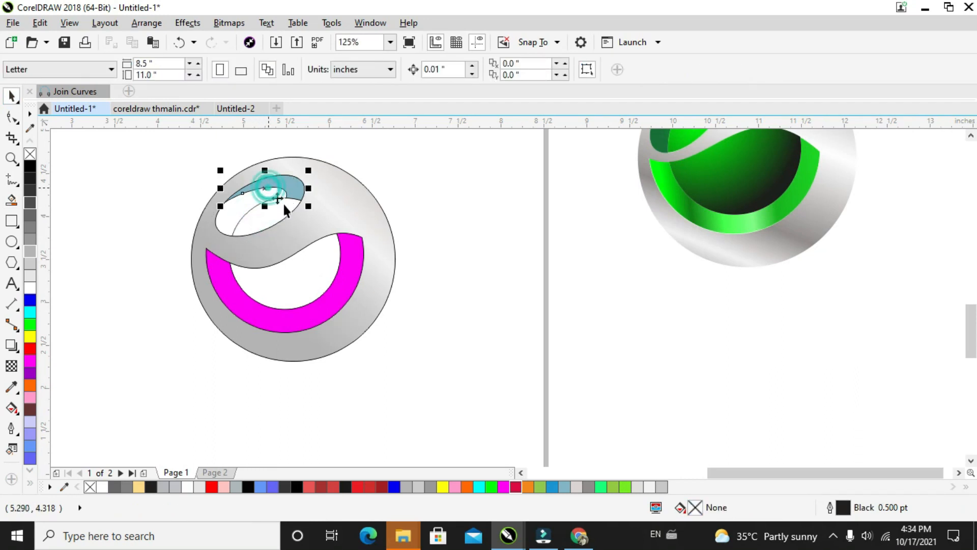
click(370, 204)
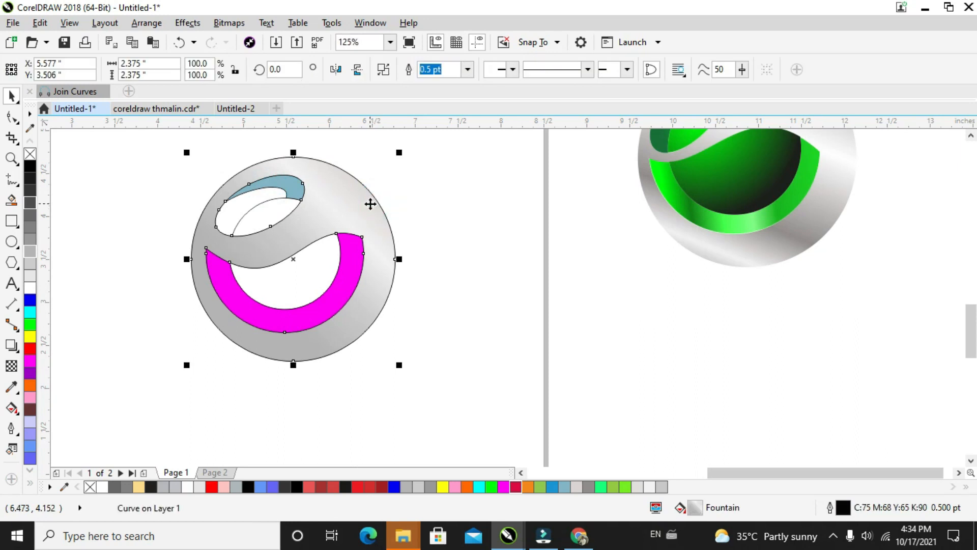
Fill the inner circle with magenta, RGB 255, 0, 255, and give it an elliptical fountain fill fading from a white center to magenta
click(293, 293)
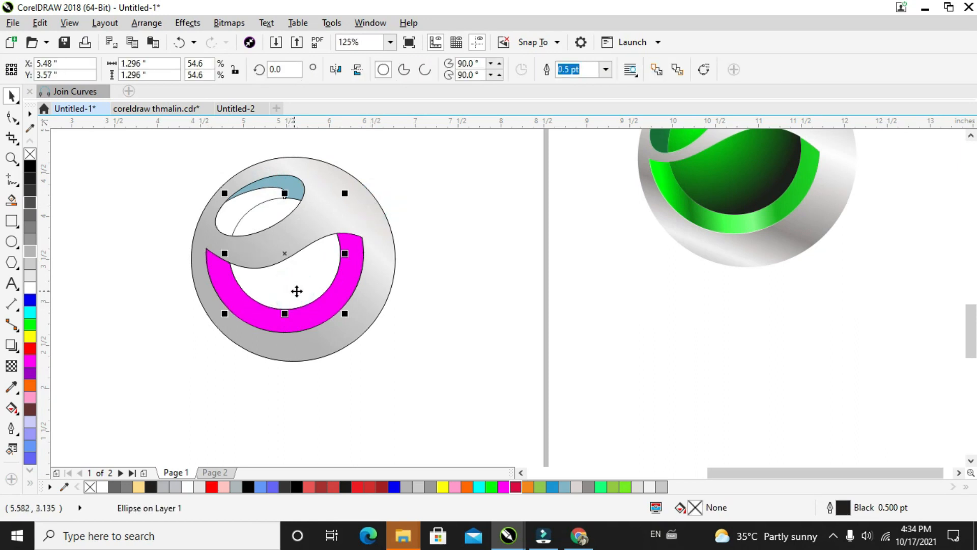
click(31, 361)
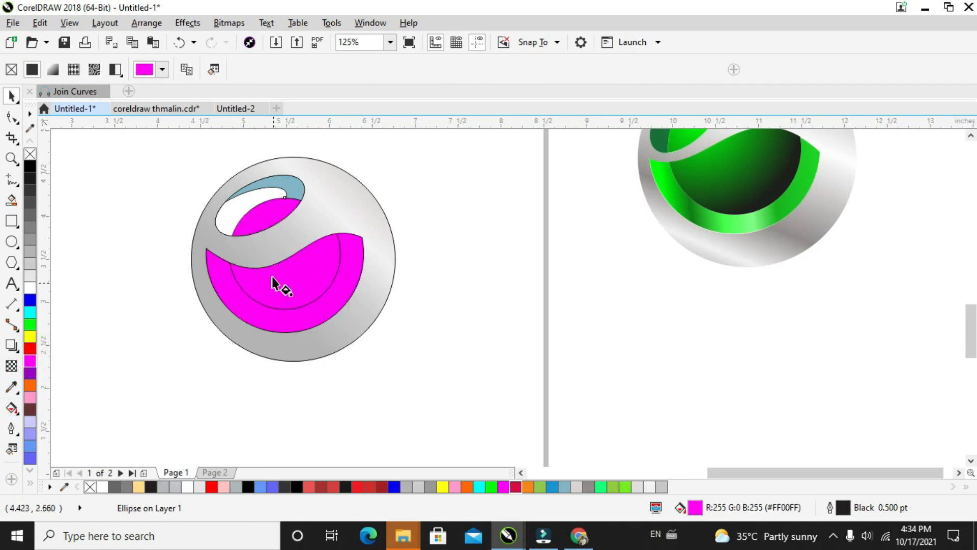
drag(276, 274, 260, 219)
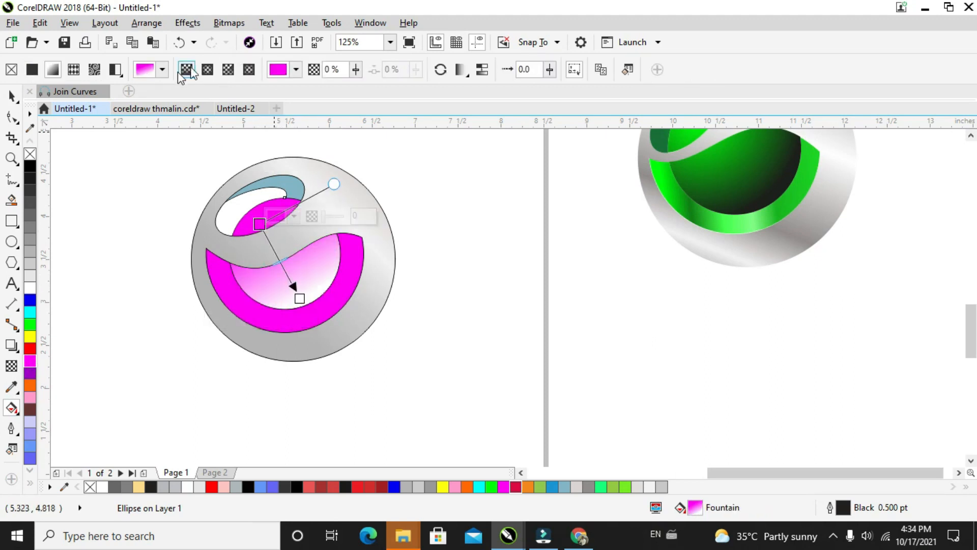
click(208, 69)
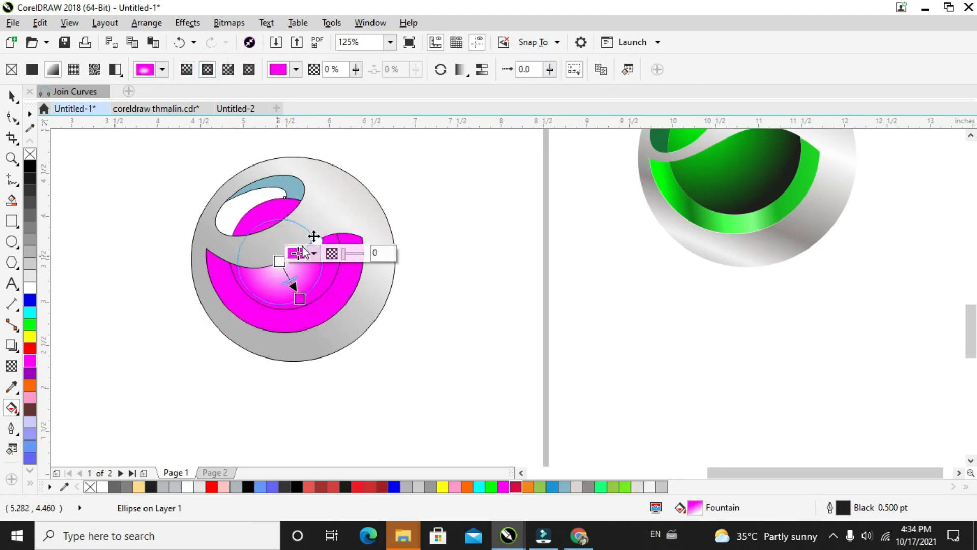
Enlarge the inner circle's elliptical fountain fill, placing its white center inside the upper oval and its magenta end past the circle's lower edge
drag(317, 242, 336, 233)
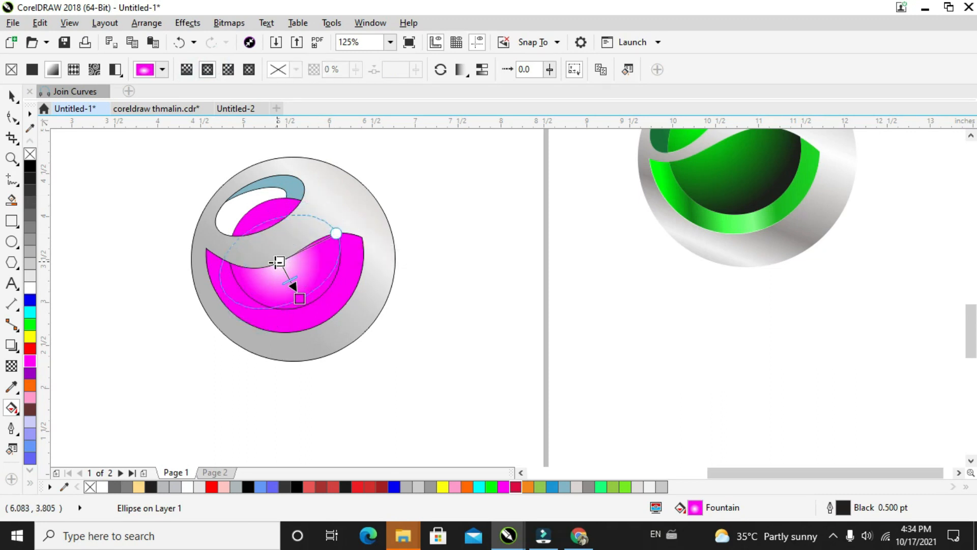
drag(280, 261, 268, 224)
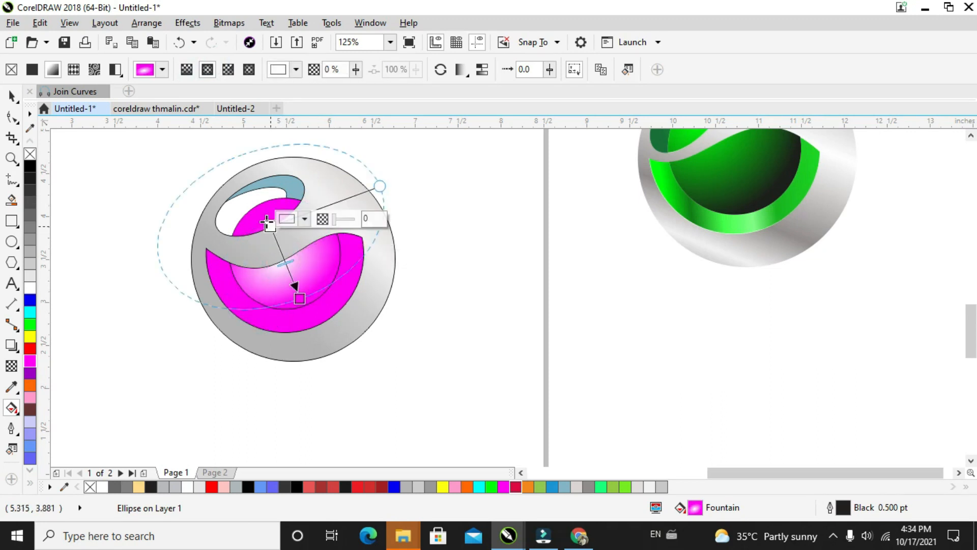
drag(303, 307, 313, 319)
drag(272, 225, 263, 213)
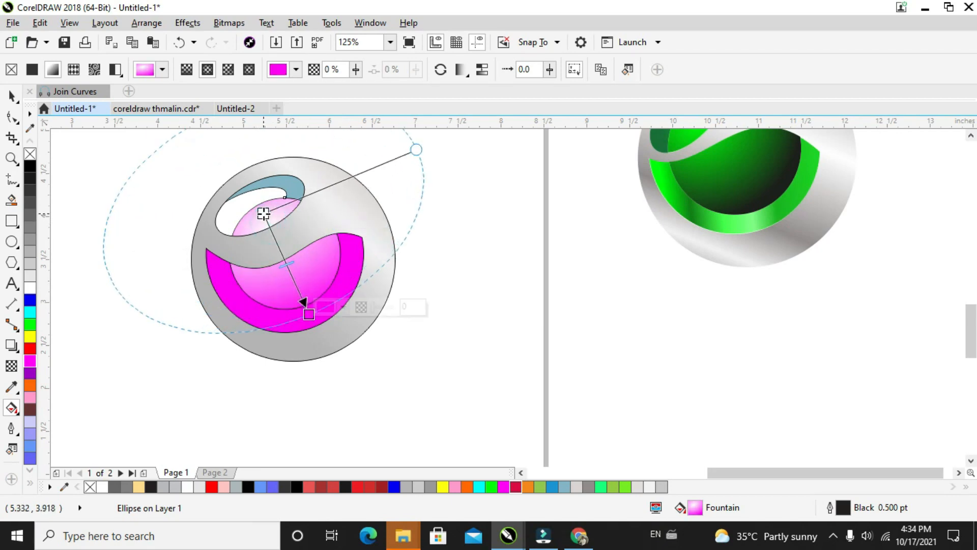
drag(417, 149, 338, 186)
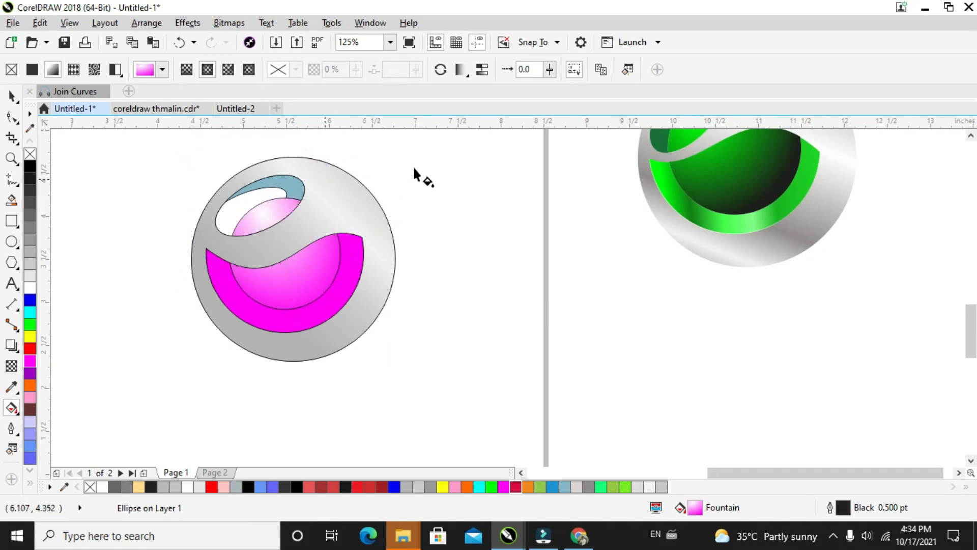
Reposition the inner circle's fountain fill with its white center in the upper oval and its magenta end at the circle's bottom edge
click(970, 136)
drag(216, 146, 232, 175)
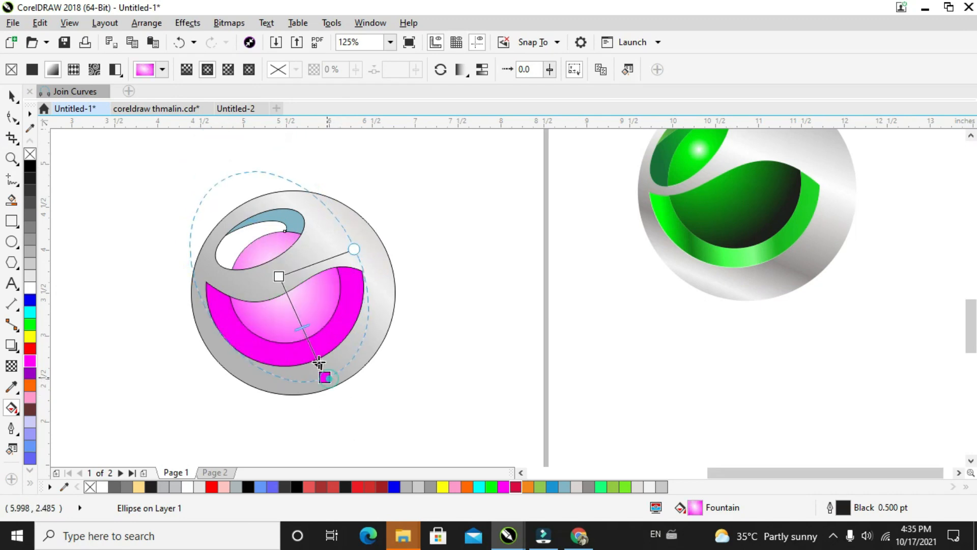
mouse_move(324, 377)
mouse_down()
mouse_move(296, 286)
mouse_move(269, 260)
mouse_move(280, 255)
mouse_up()
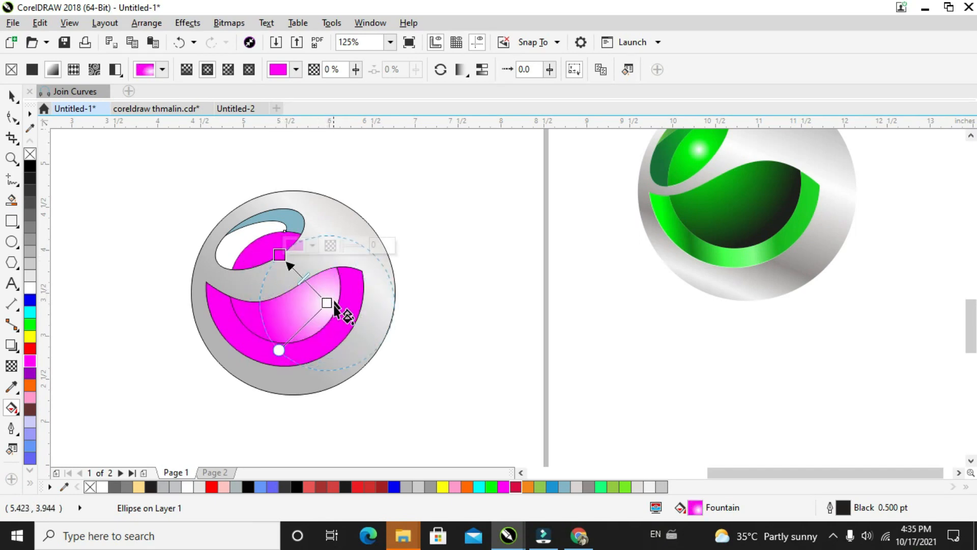
drag(328, 301, 297, 341)
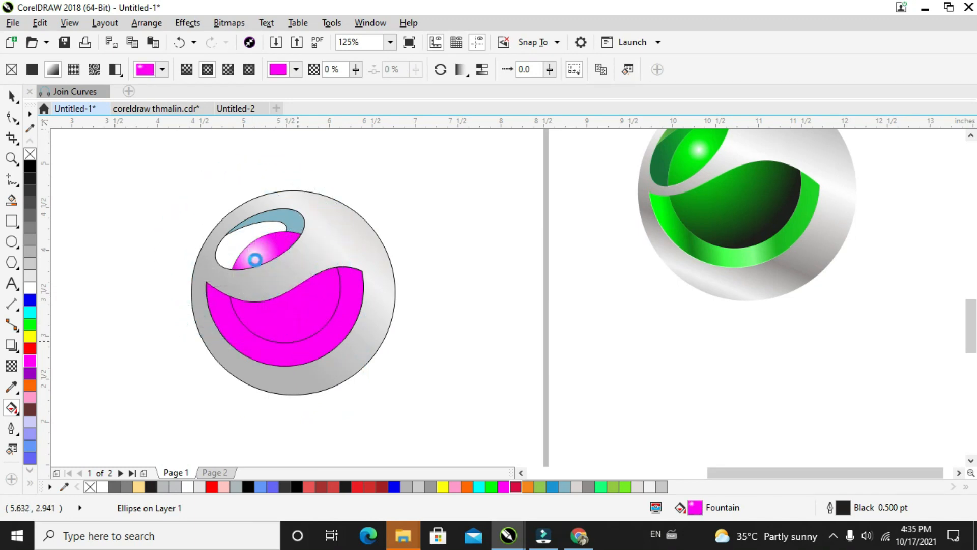
drag(260, 251, 265, 251)
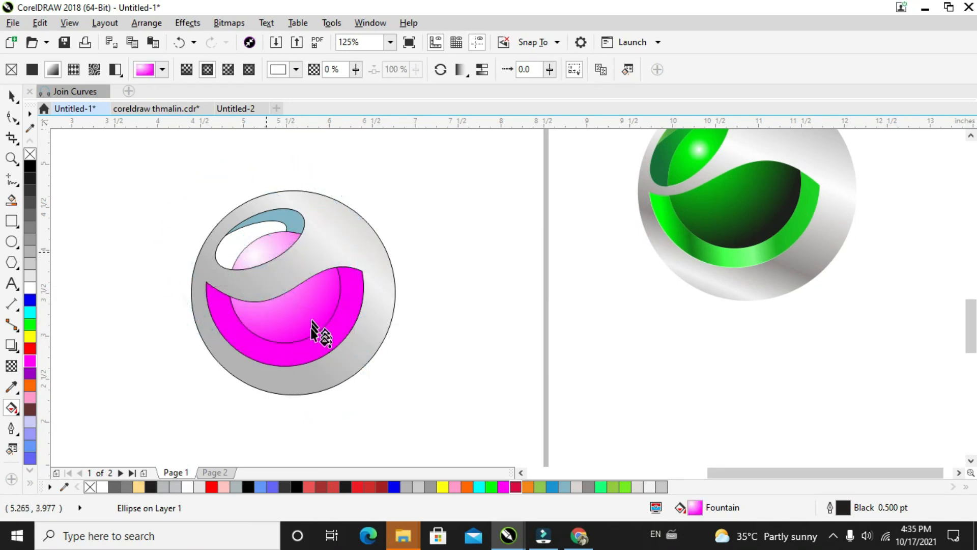
drag(297, 340, 294, 341)
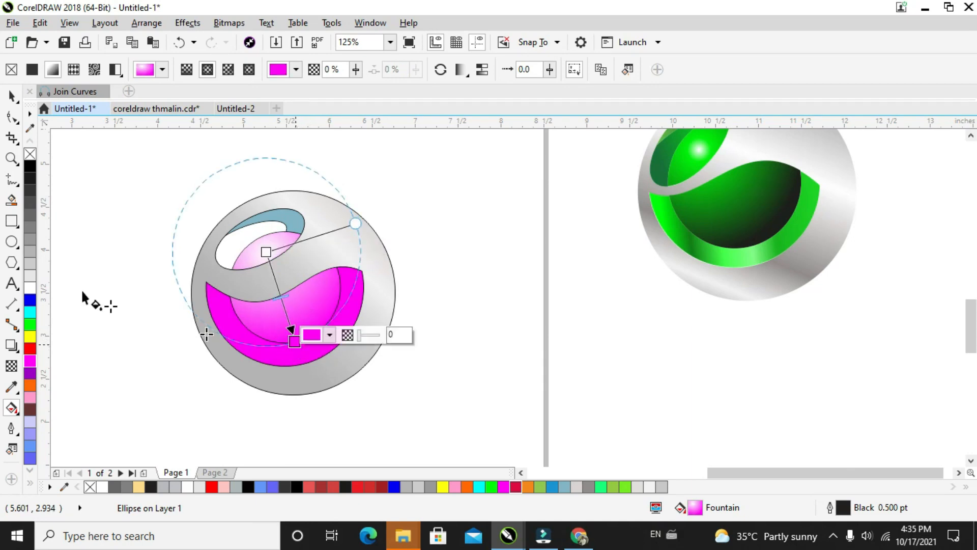
Give the lower ring a linear fountain fill from its upper-right tip to its lower-left edge, with magenta at both ends
click(13, 95)
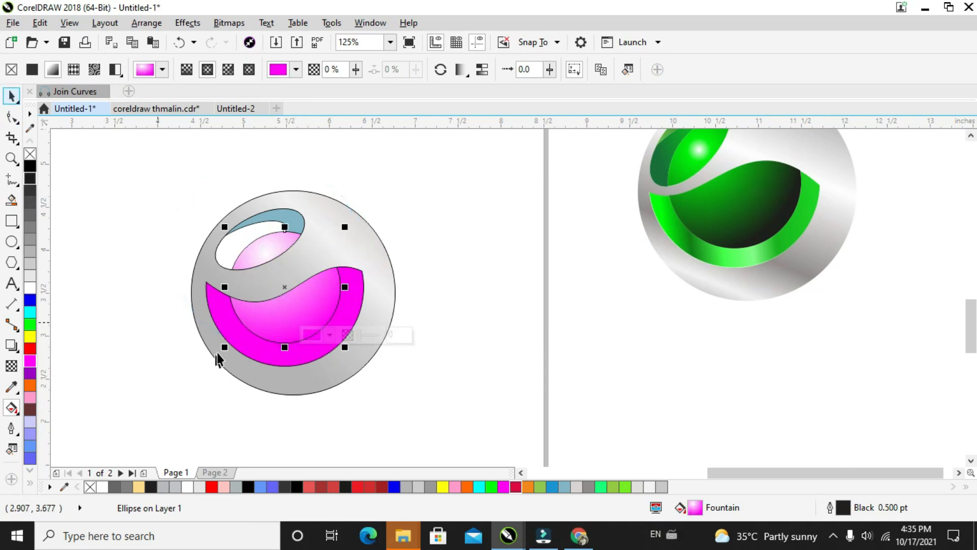
click(242, 347)
key(g)
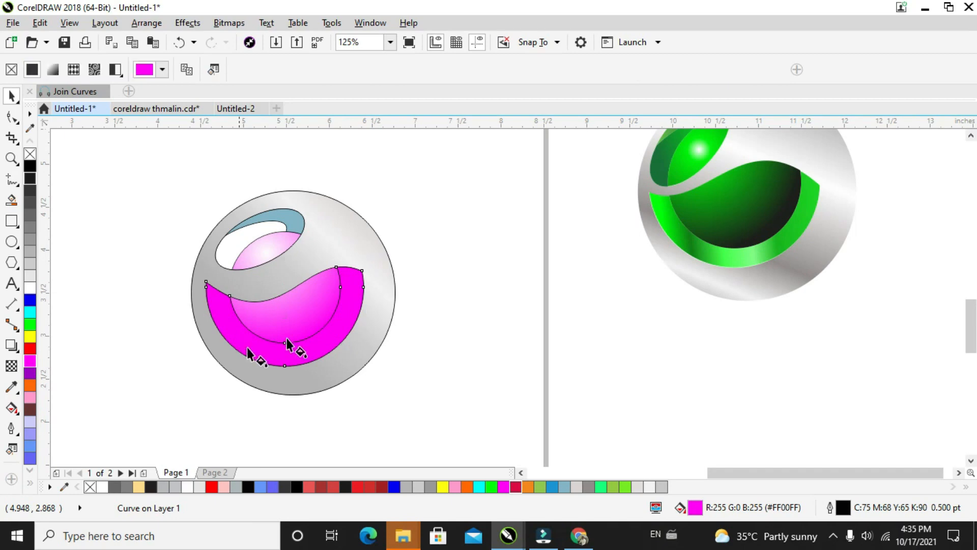
drag(359, 281, 216, 342)
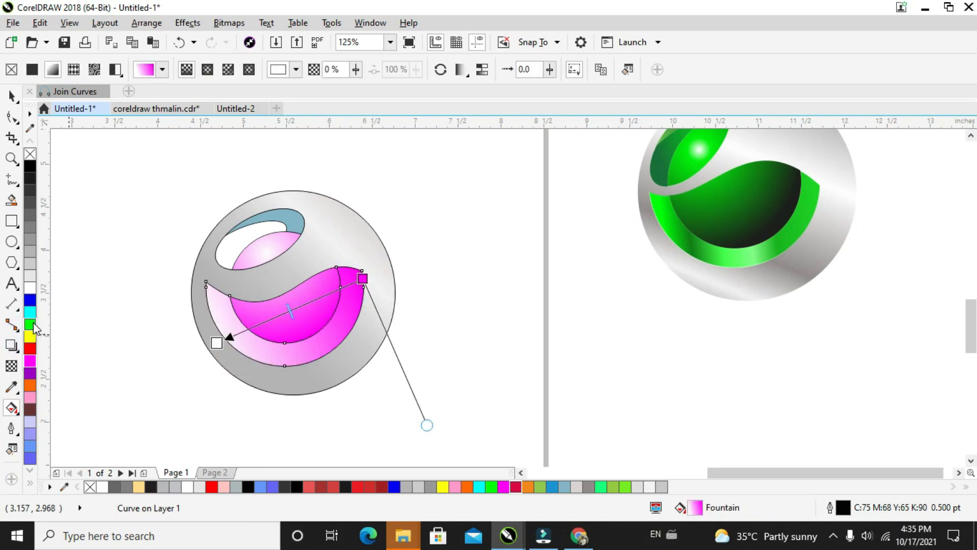
click(26, 365)
drag(25, 365, 216, 342)
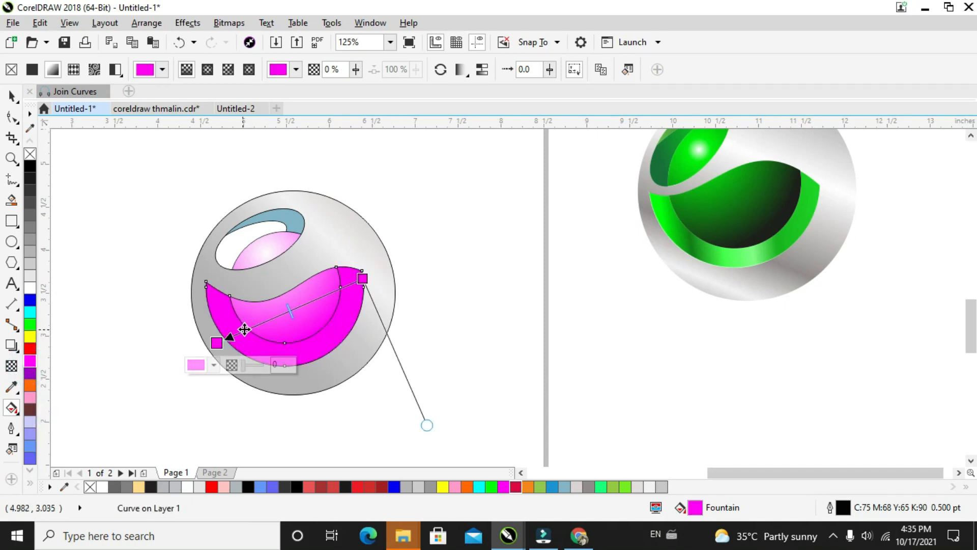
Add four intermediate color nodes to the ring's fountain fill, at 80%, 56%, 33% and 15%
double_click(246, 329)
double_click(282, 315)
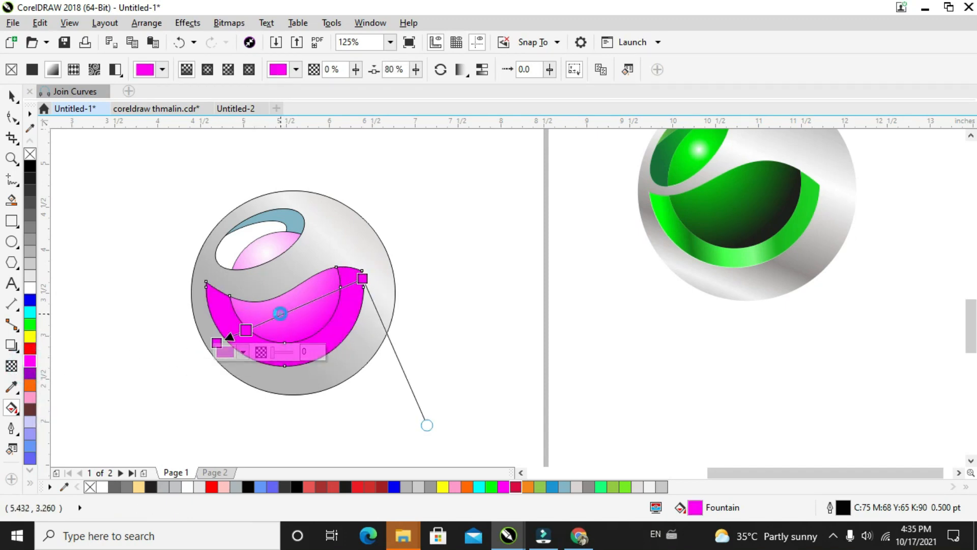
double_click(314, 299)
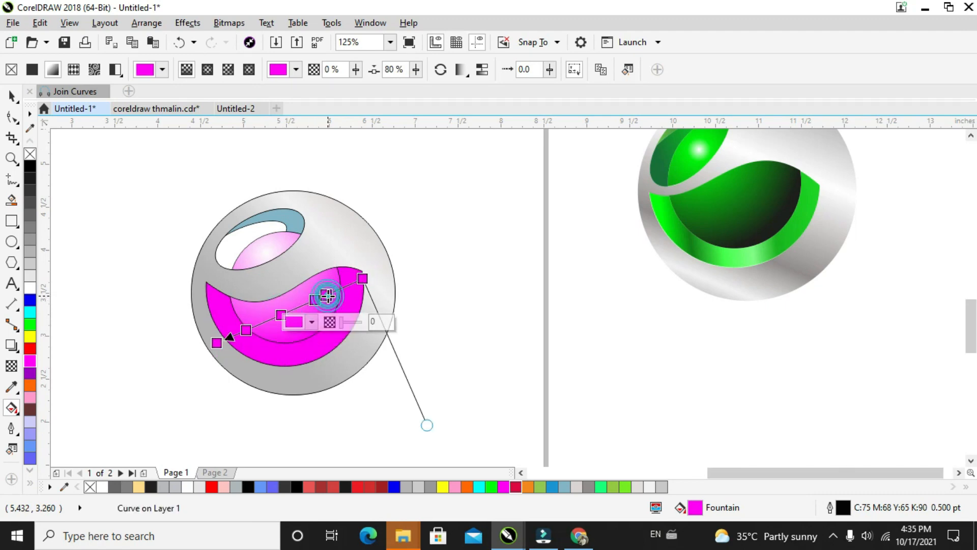
double_click(341, 288)
Set the ring fill's 15% color node to pale pink, RGB 237, 202, 237
click(340, 288)
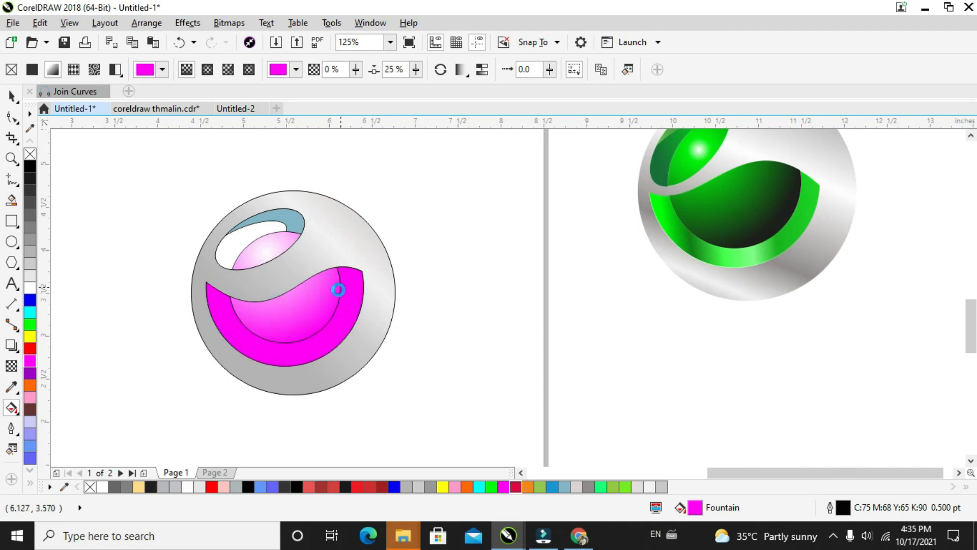
click(337, 310)
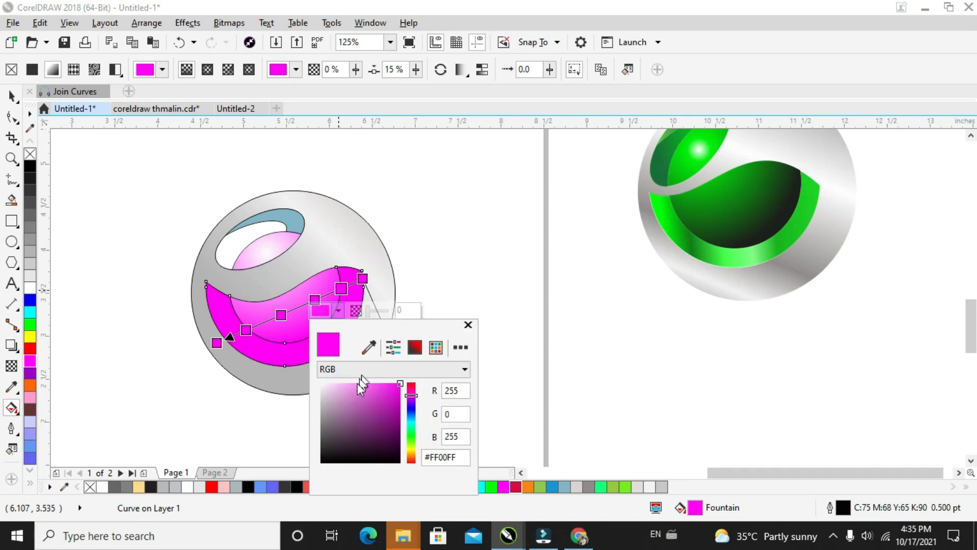
click(369, 398)
drag(368, 398, 333, 389)
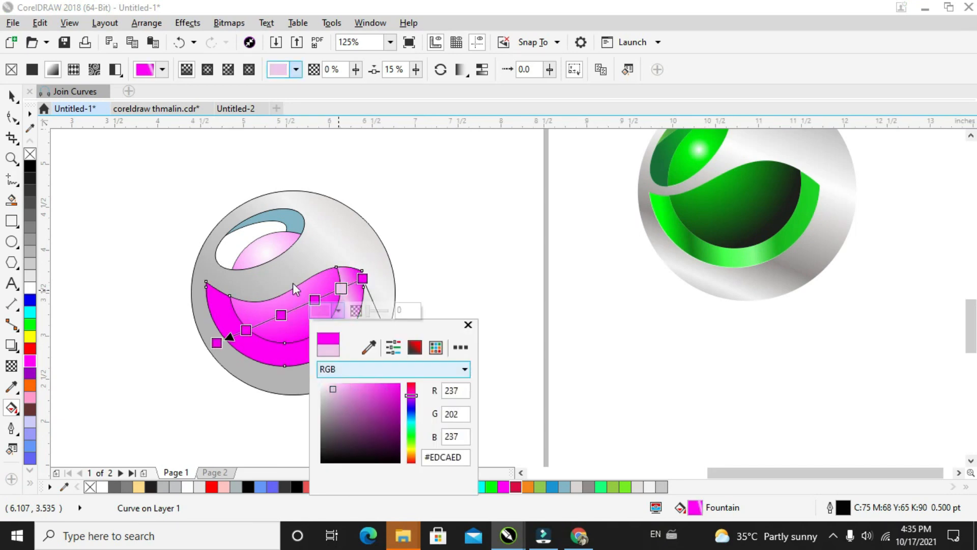
Recolor the ring fill's 56% node to a medium pink
click(315, 298)
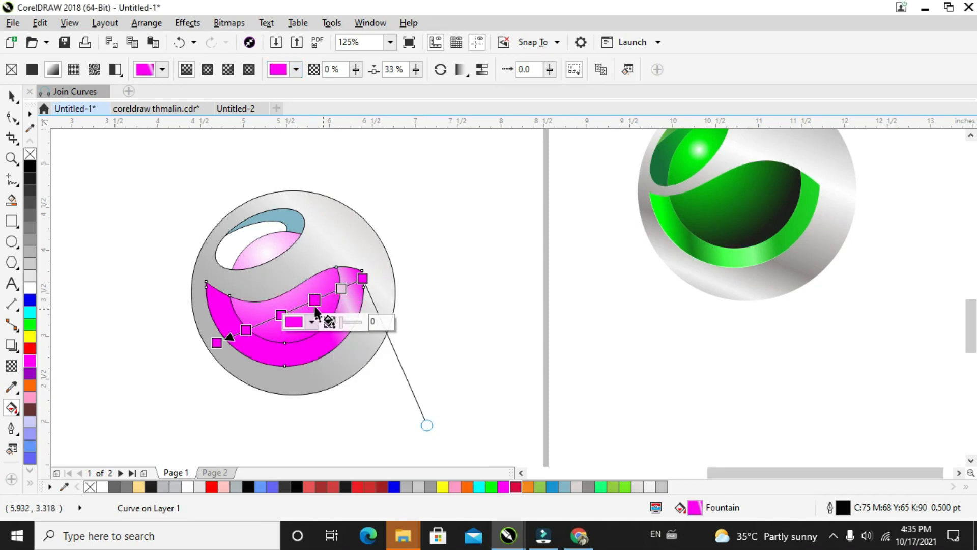
click(314, 298)
click(280, 315)
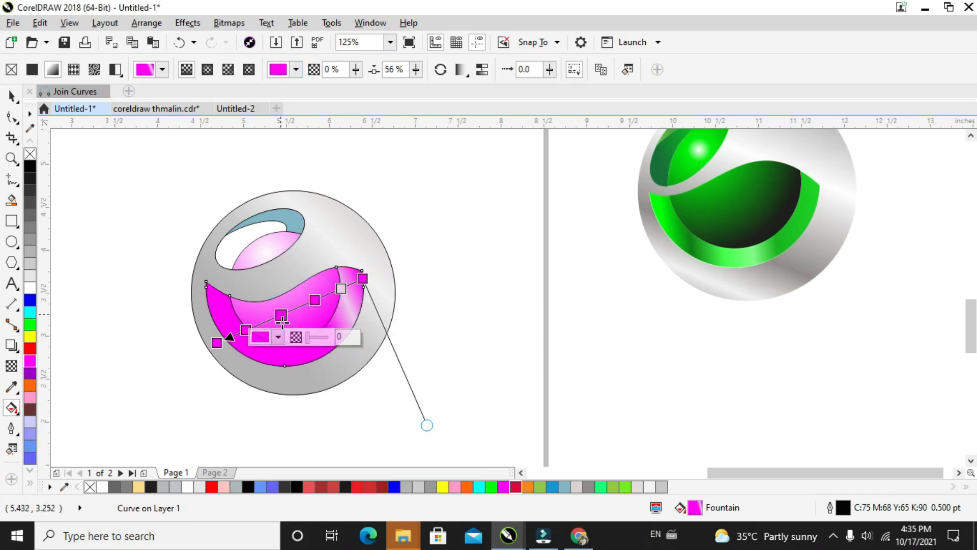
click(279, 337)
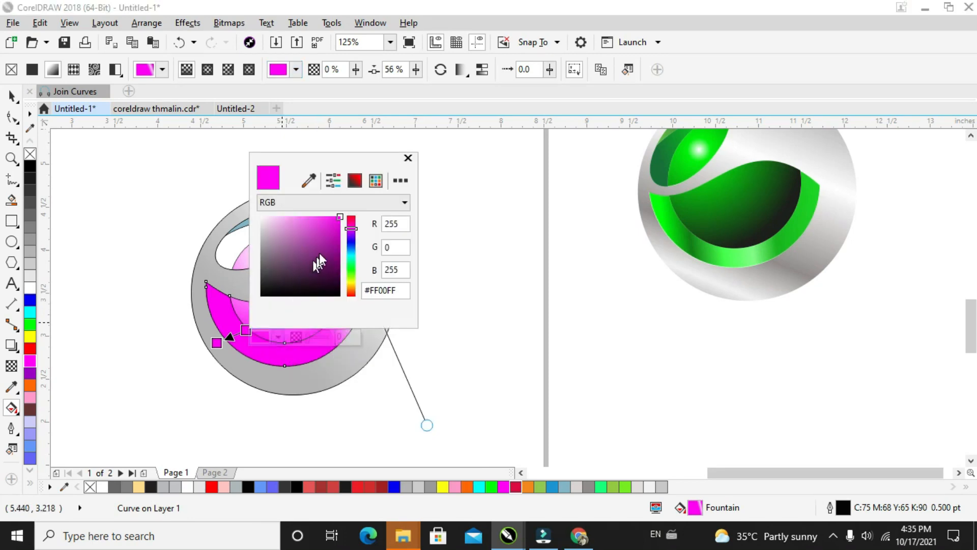
click(330, 229)
drag(330, 229, 308, 219)
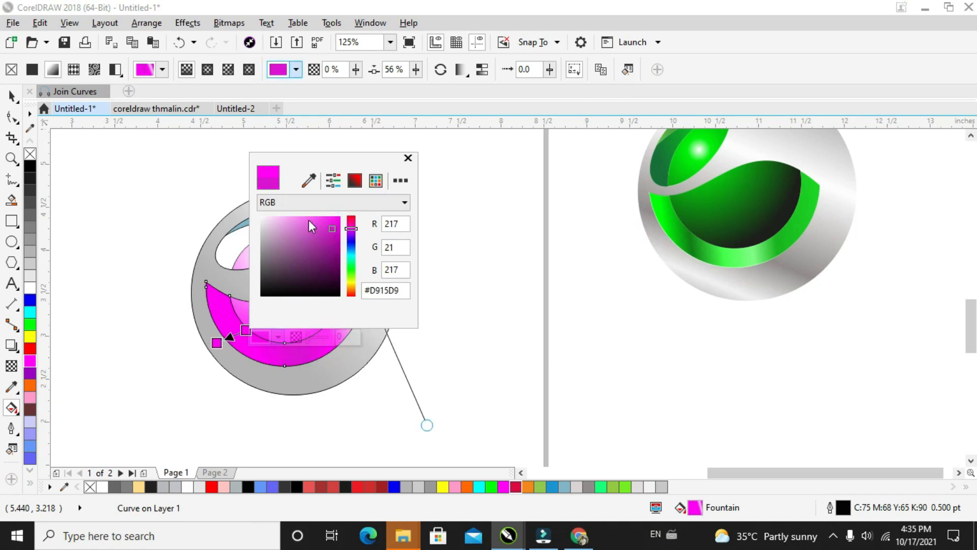
click(305, 218)
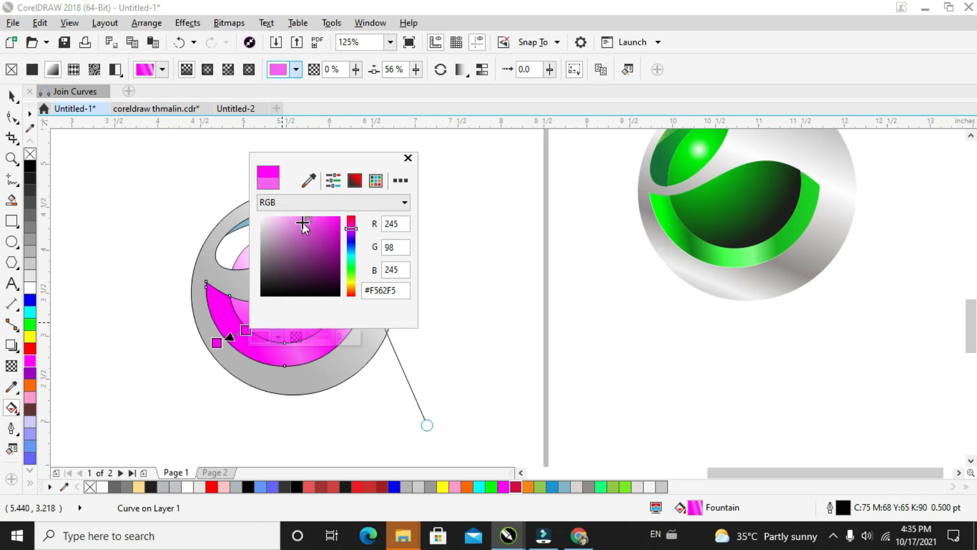
click(302, 223)
click(244, 327)
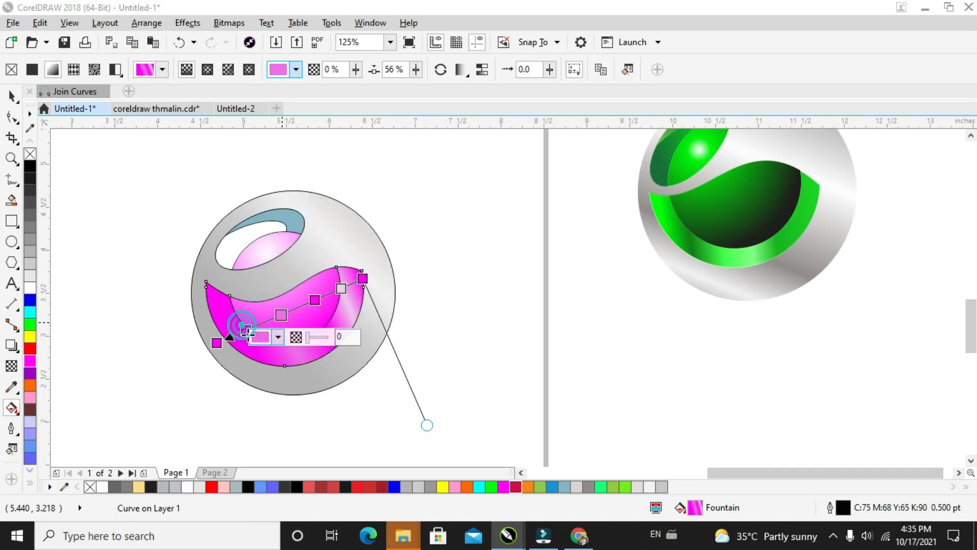
Remove the ring fill's 80% color node and add a replacement node at 78%
double_click(244, 329)
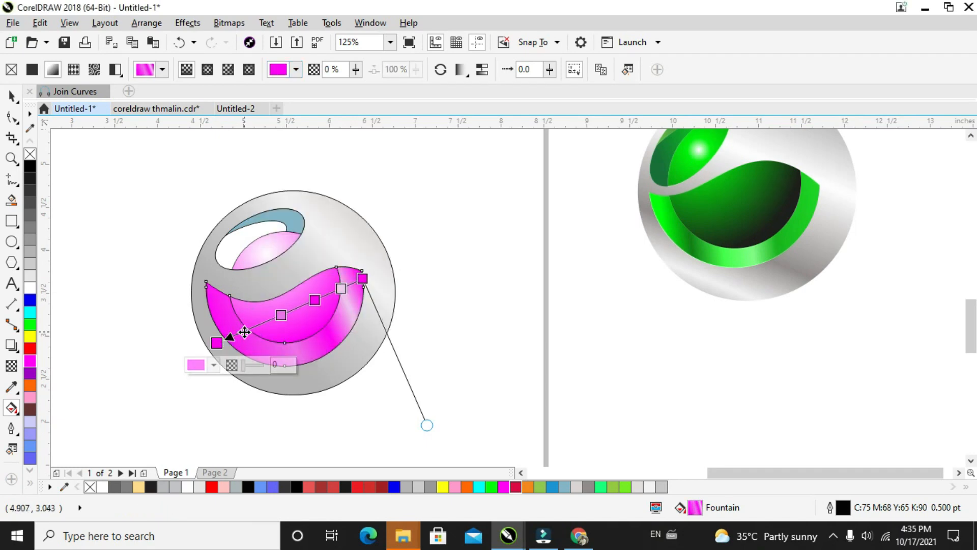
double_click(244, 331)
drag(244, 331, 243, 334)
Lighten the ring fill's 78% color node to pale pink, RGB 242, 230, 242
click(230, 350)
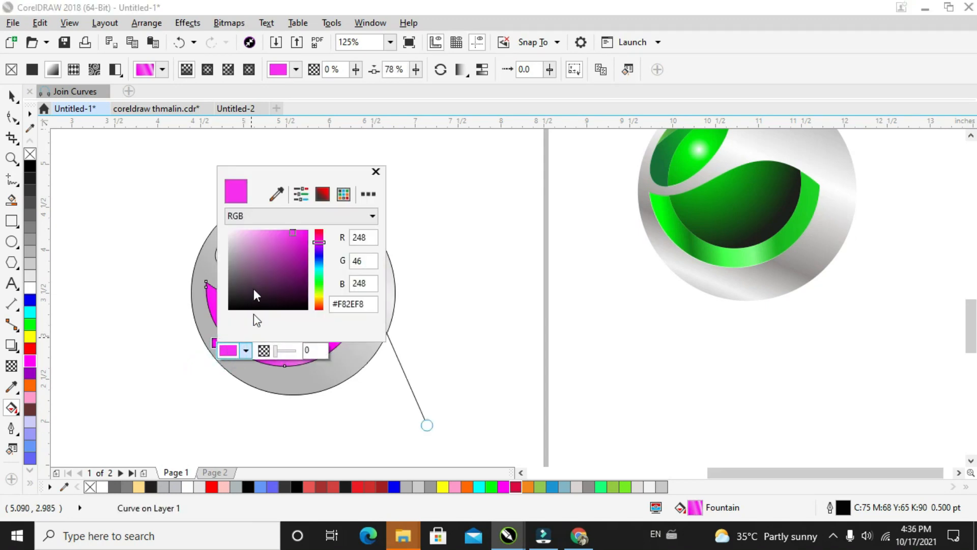
click(248, 237)
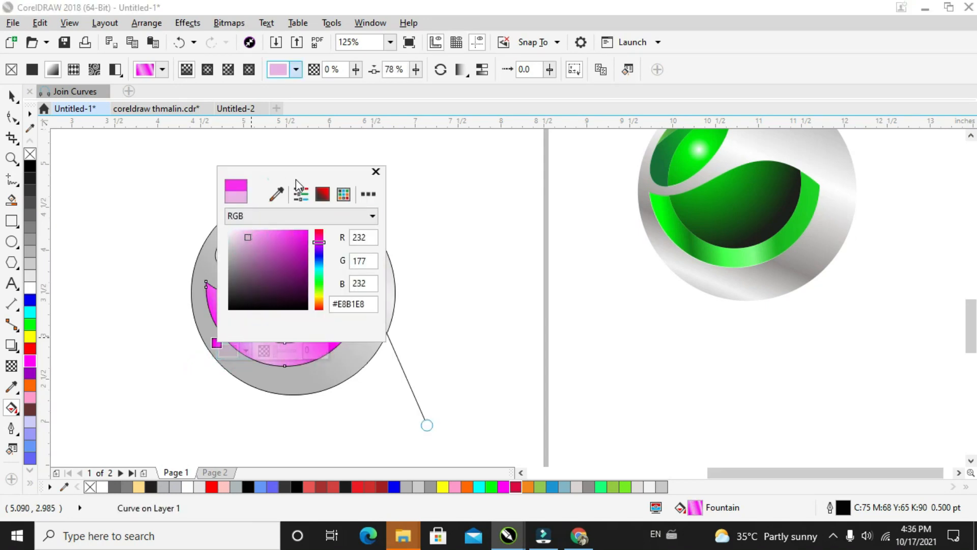
drag(287, 176, 420, 233)
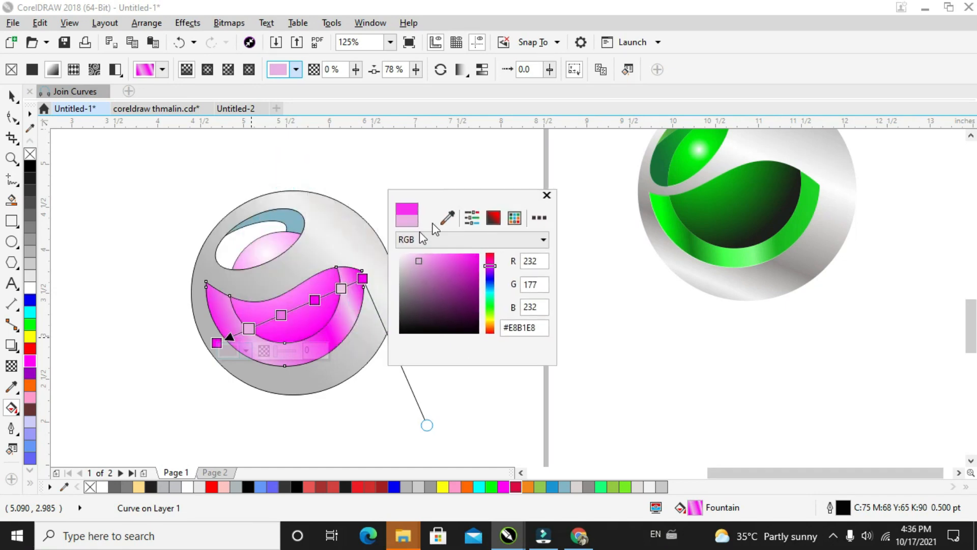
click(246, 328)
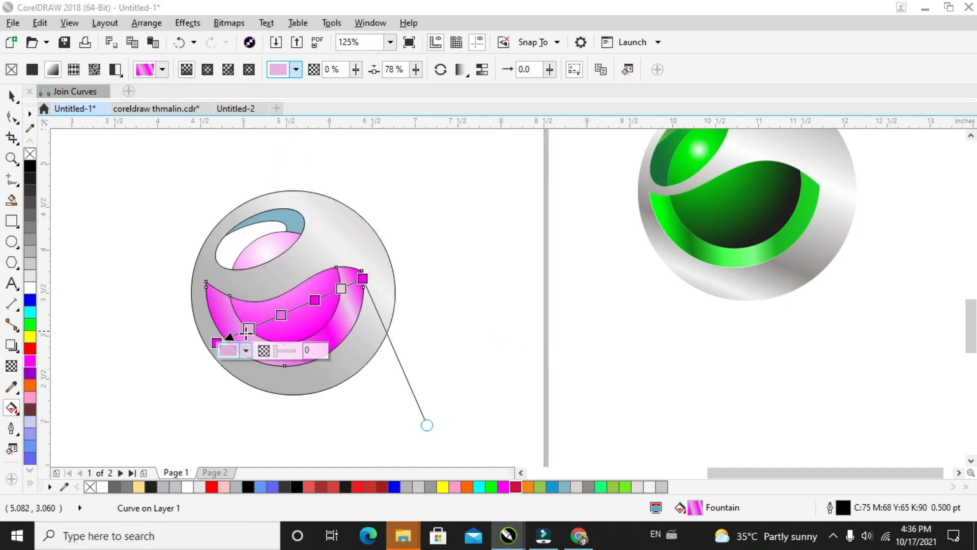
click(236, 351)
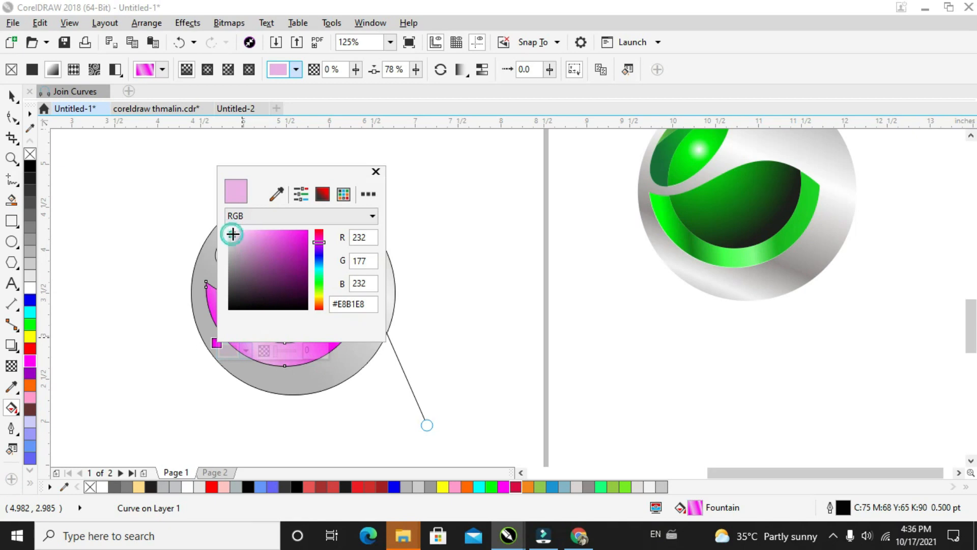
click(233, 235)
click(381, 171)
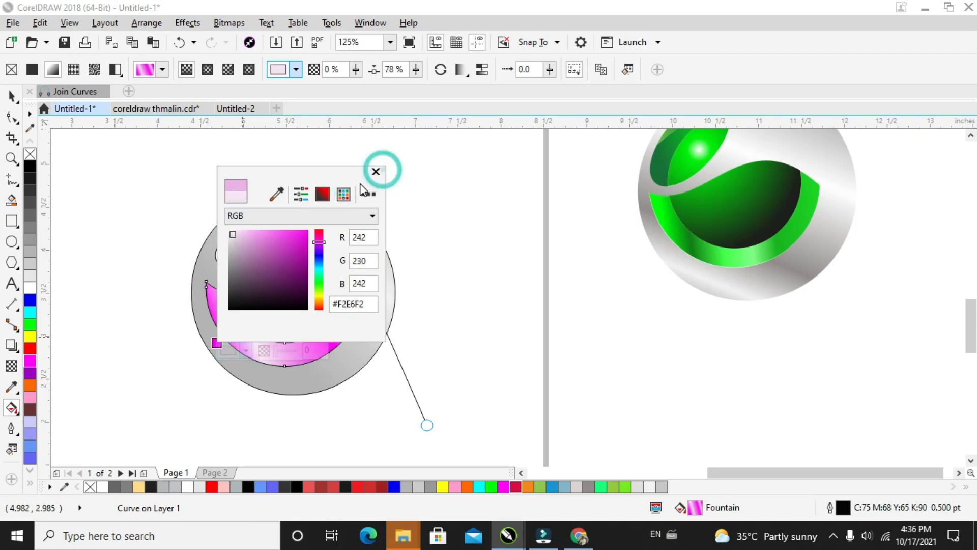
drag(314, 174, 465, 221)
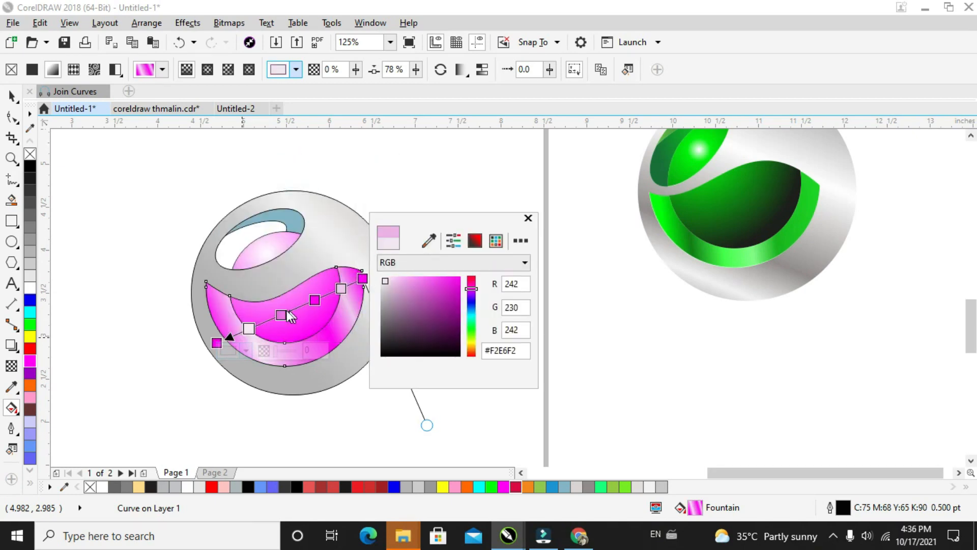
Shift the ring fill's medium pink color node to the 54% position
click(217, 345)
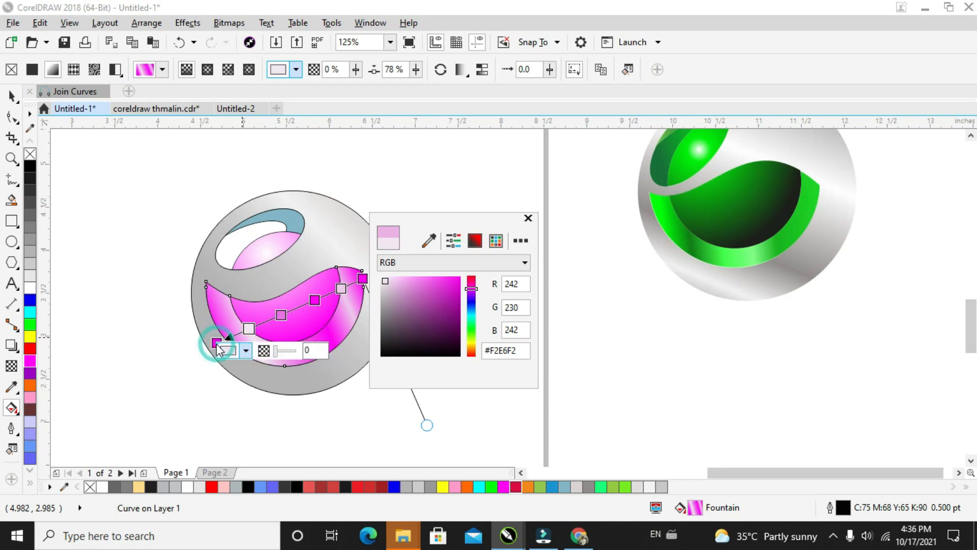
click(281, 317)
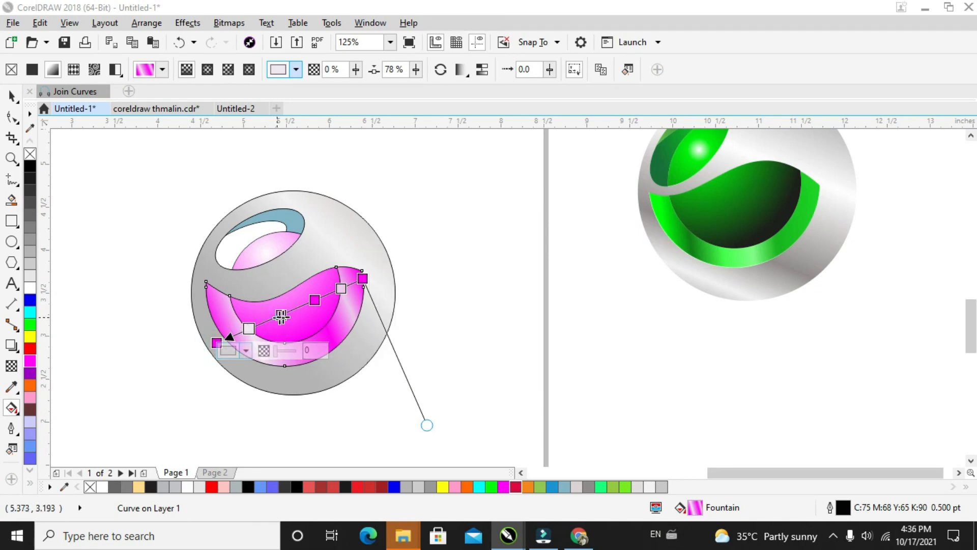
drag(282, 316, 284, 314)
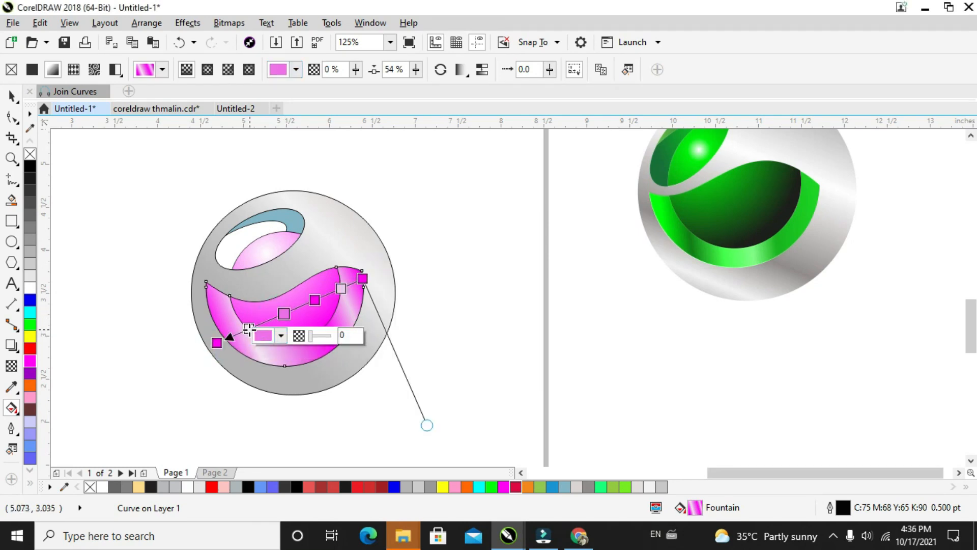
Set the ring fill's 78% color node to dark purple, RGB 140, 8, 140
click(249, 327)
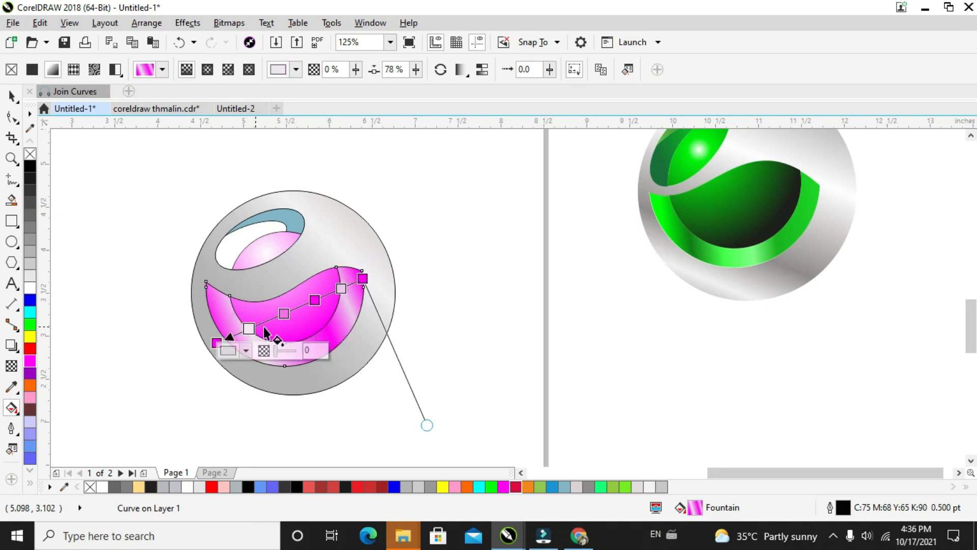
click(235, 350)
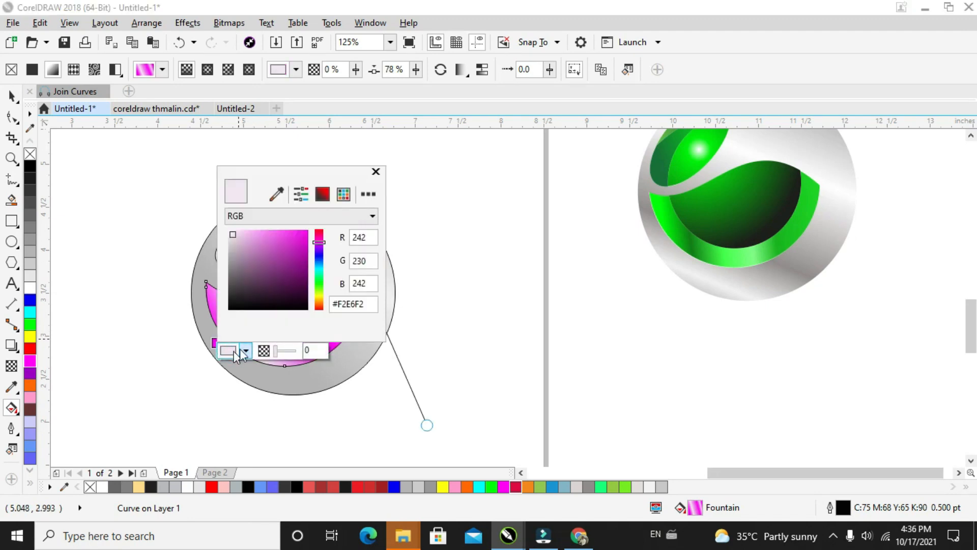
click(302, 278)
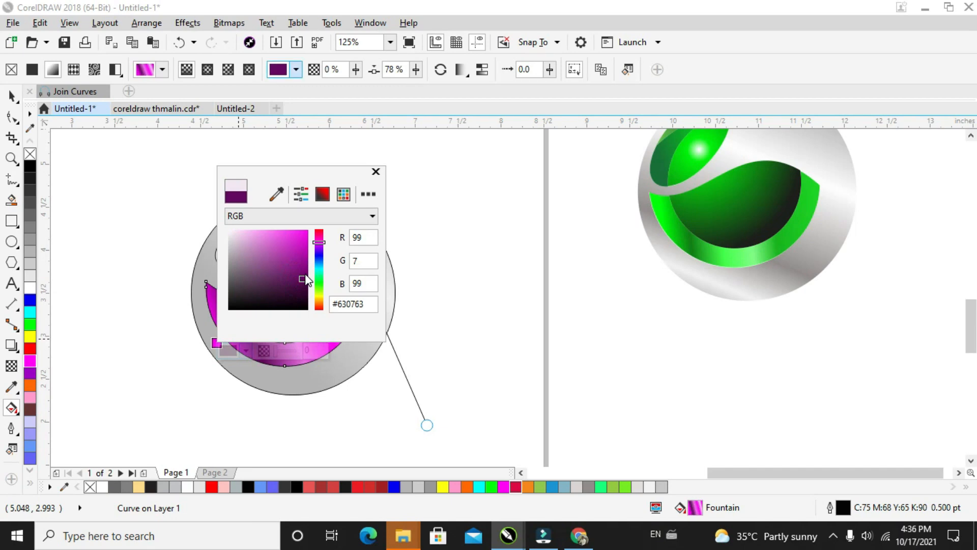
click(302, 269)
click(303, 266)
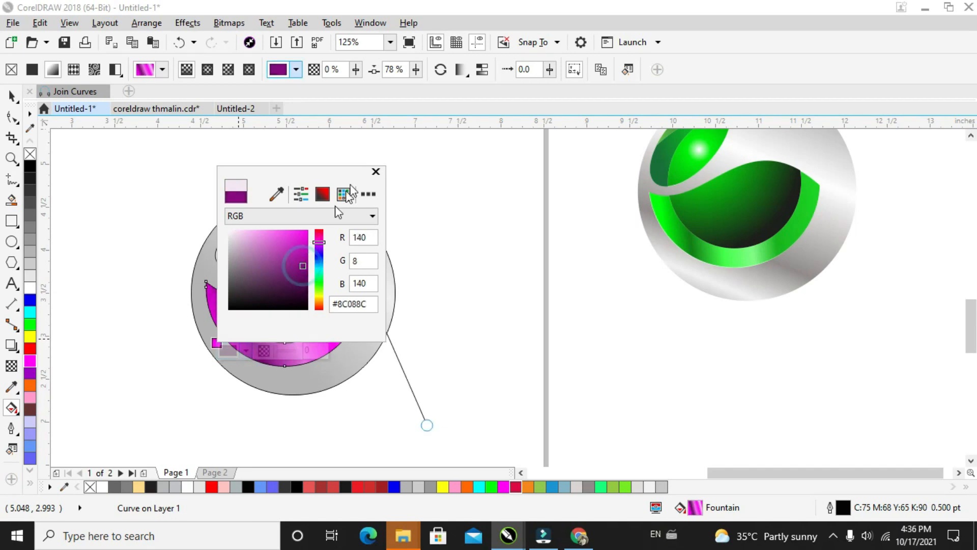
drag(336, 180, 478, 193)
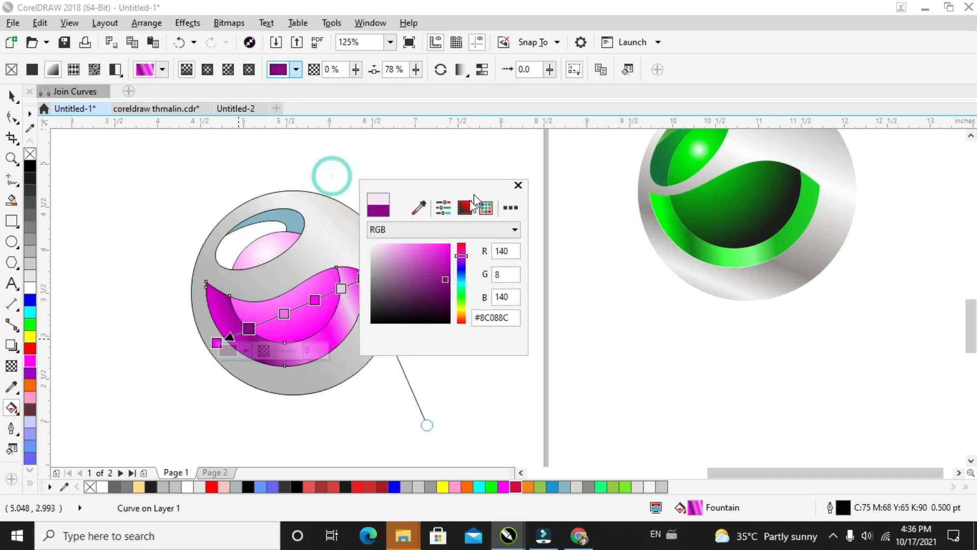
click(315, 304)
Recolor the ring fill's start node at the upper-right tip to dark purple
click(362, 277)
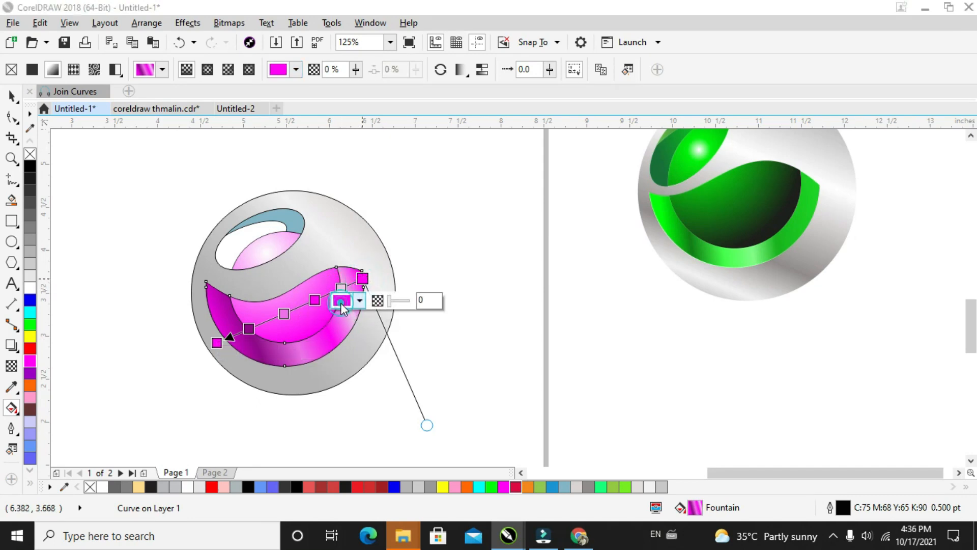
click(341, 301)
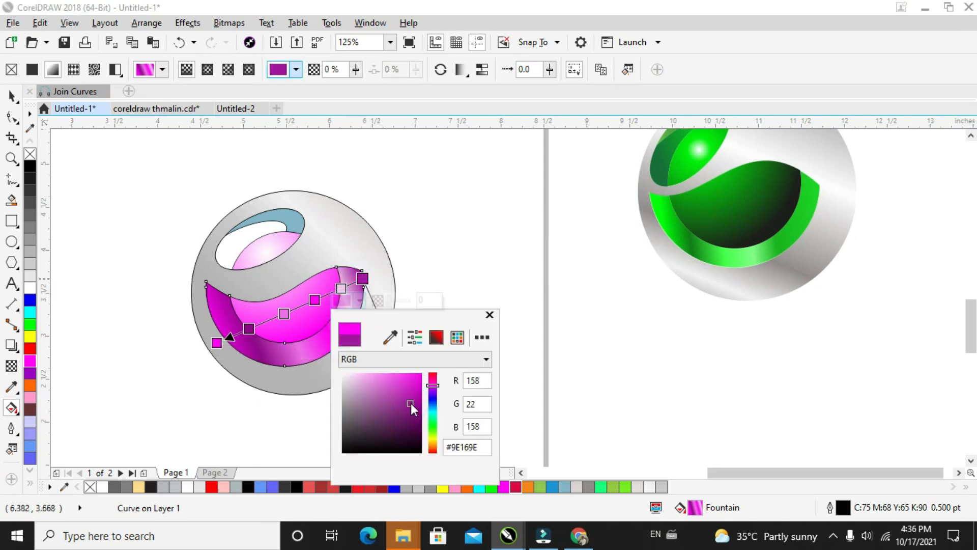
click(342, 288)
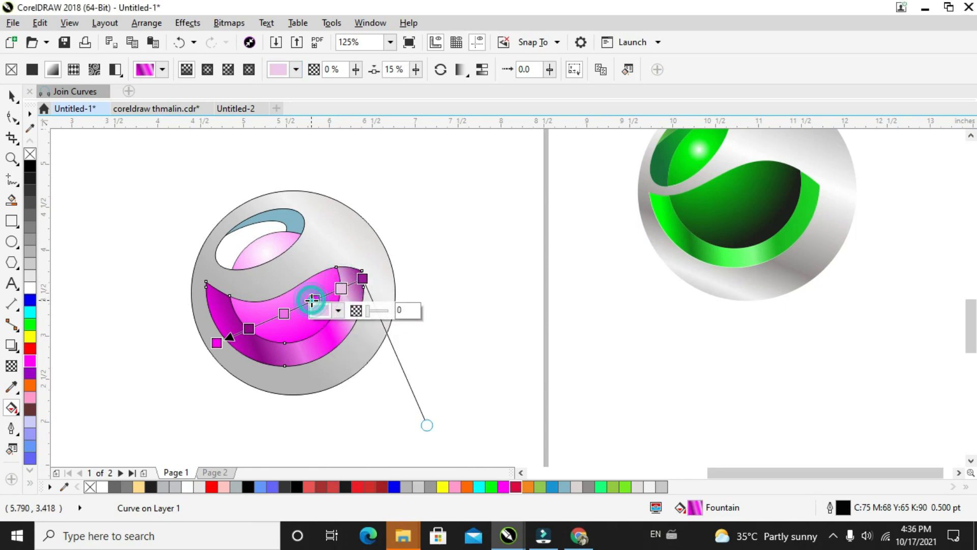
Add a dark purple node, RGB 150, 18, 150, at 33% of the ring's gradient and shift the gradient's magenta end slightly upward
double_click(315, 299)
click(294, 321)
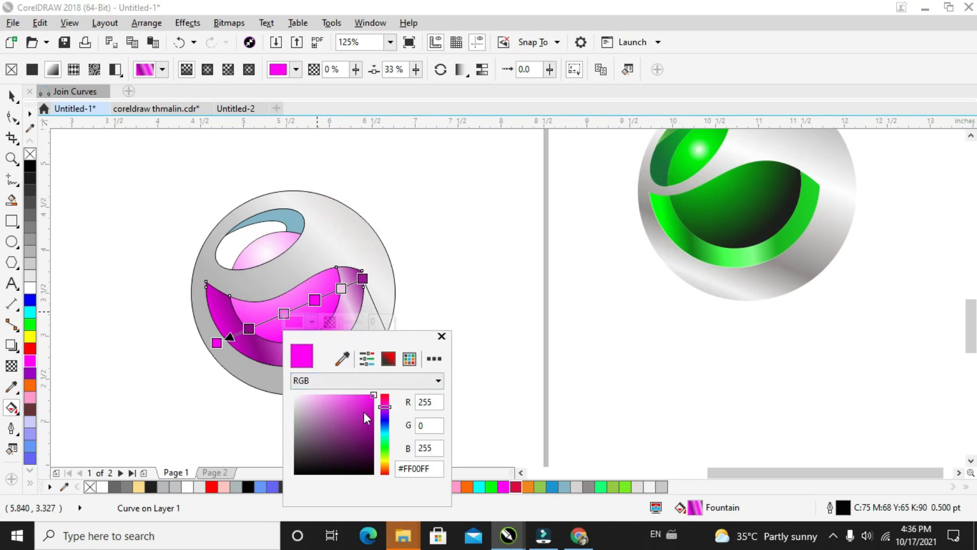
drag(363, 416, 364, 427)
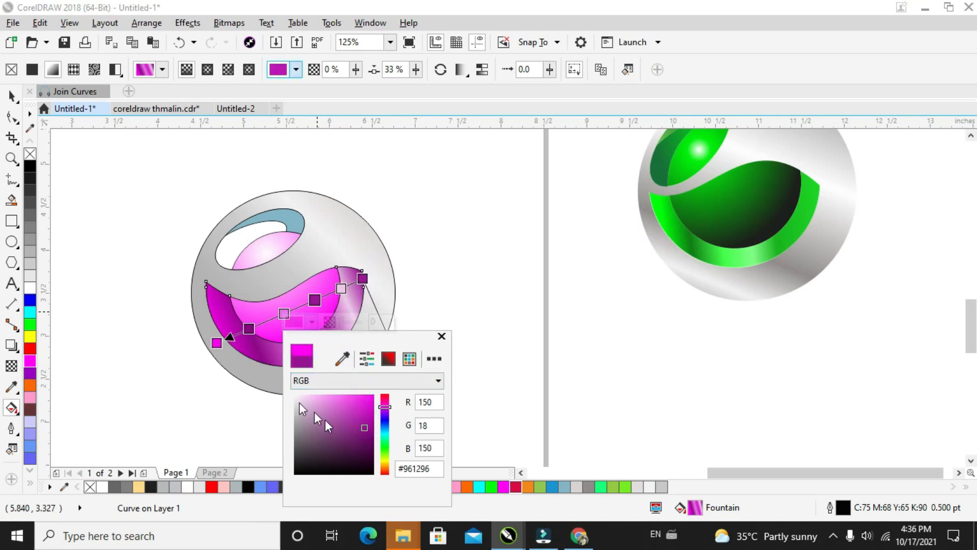
click(217, 342)
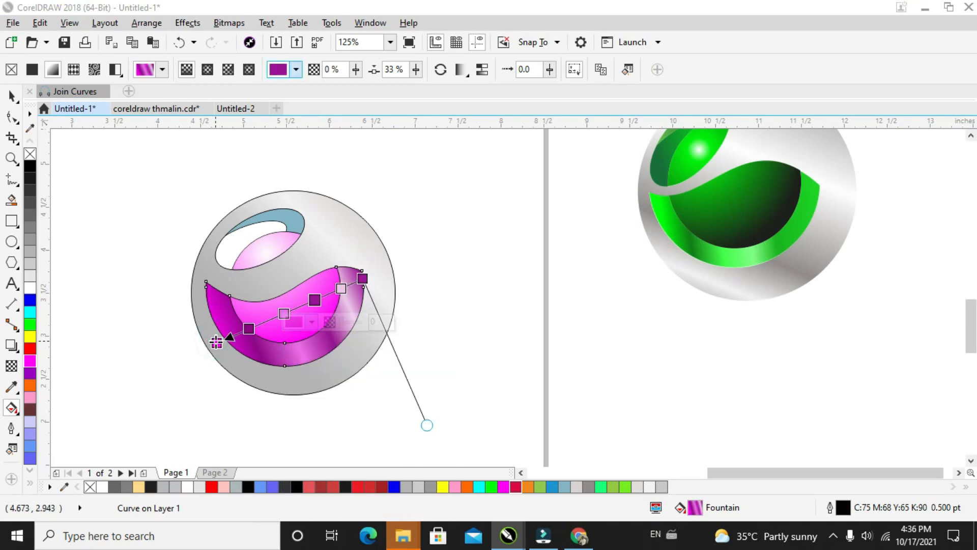
click(220, 327)
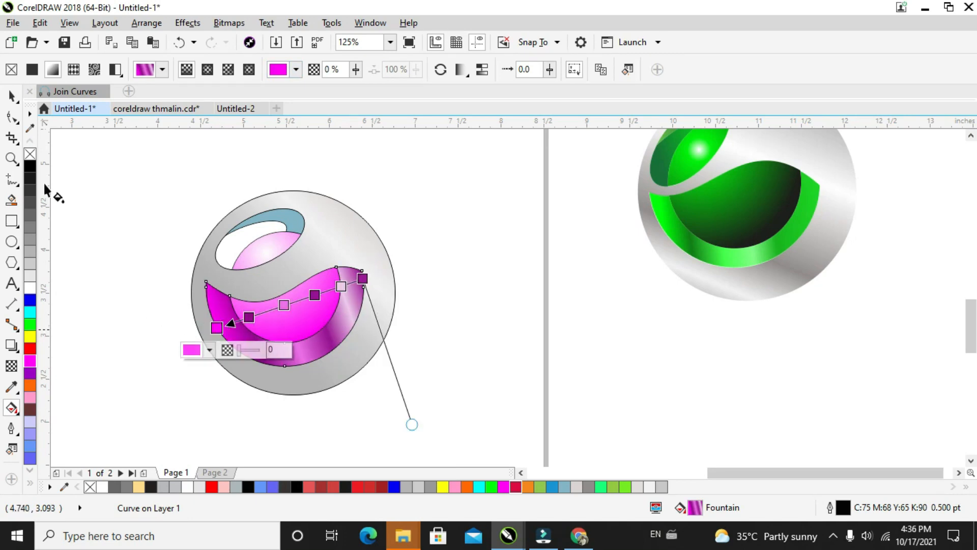
Recolor the pale pink node near the start of the ring's gradient to brighter pink, RGB 237, 81, 237
click(339, 287)
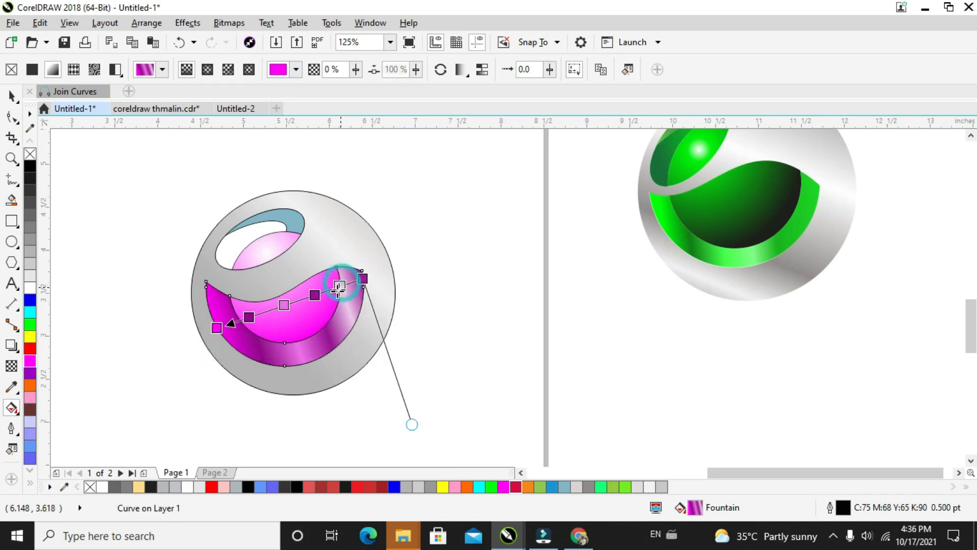
click(324, 308)
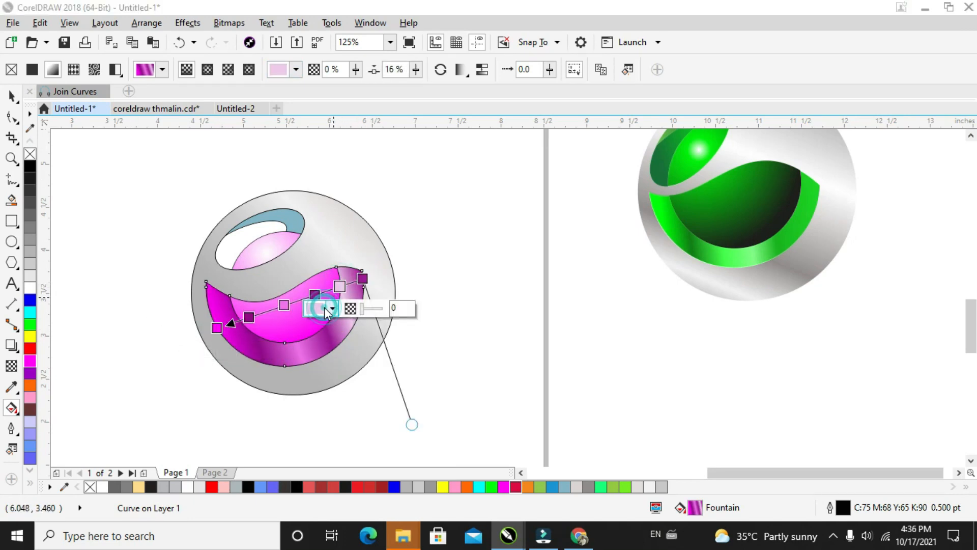
click(366, 380)
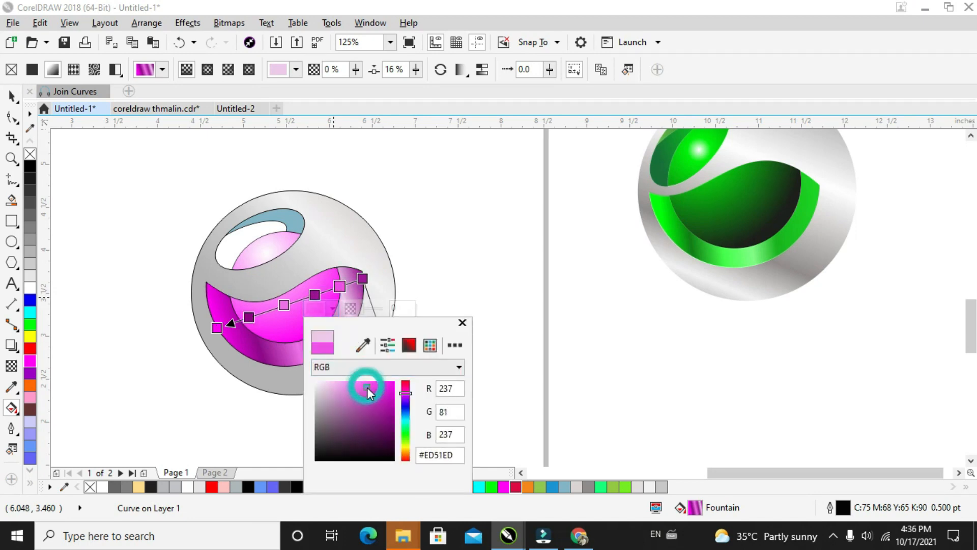
click(428, 253)
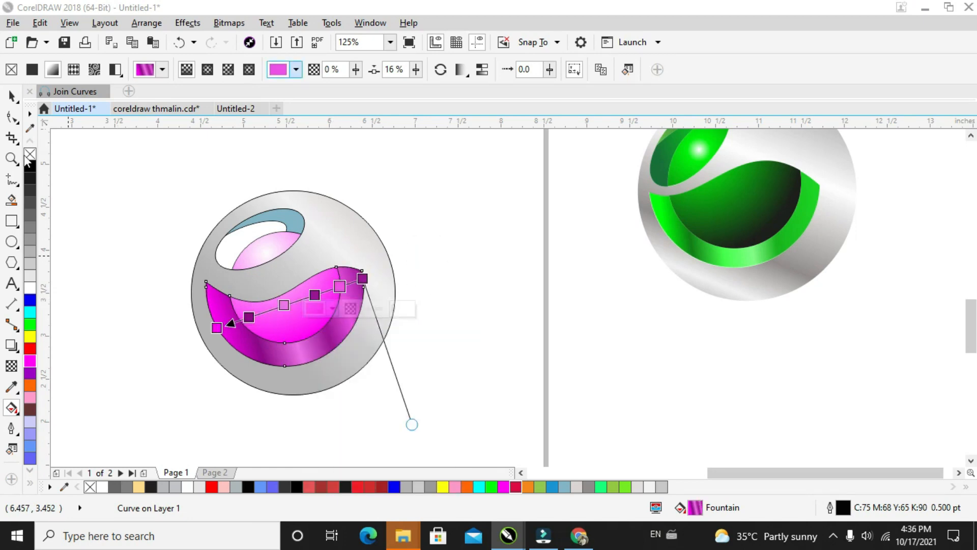
click(11, 95)
Nudge the white center of the inner circle's radial fill slightly within the small oval
click(306, 325)
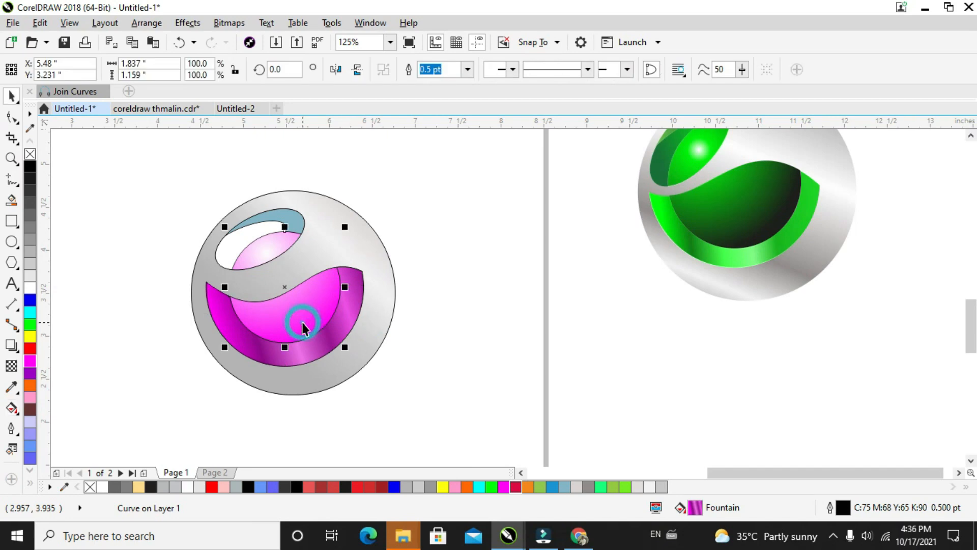
key(g)
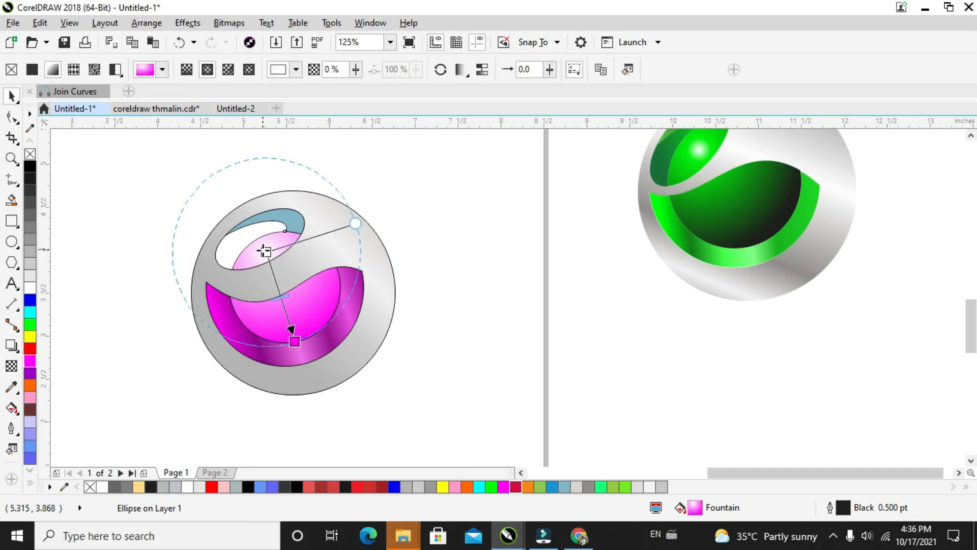
drag(261, 247, 260, 250)
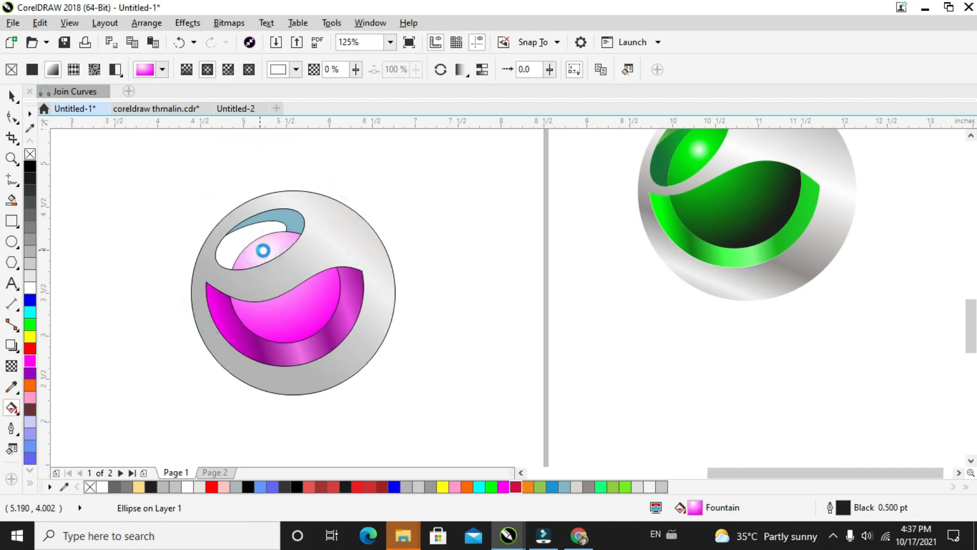
Apply a linear gradient along the blue crescent, starting near its left tip and ending in magenta sampled from the ring, RGB 203, 4, 203
click(258, 221)
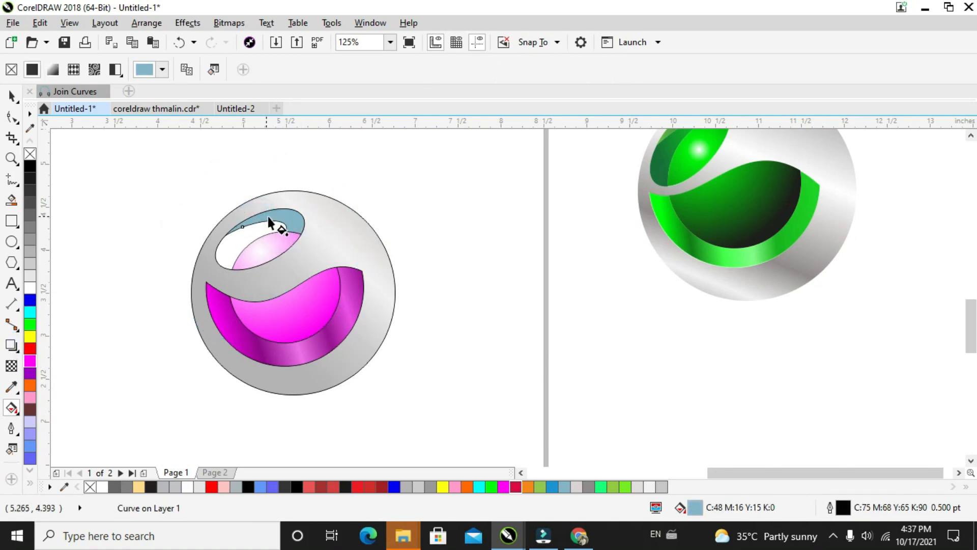
drag(268, 216, 298, 212)
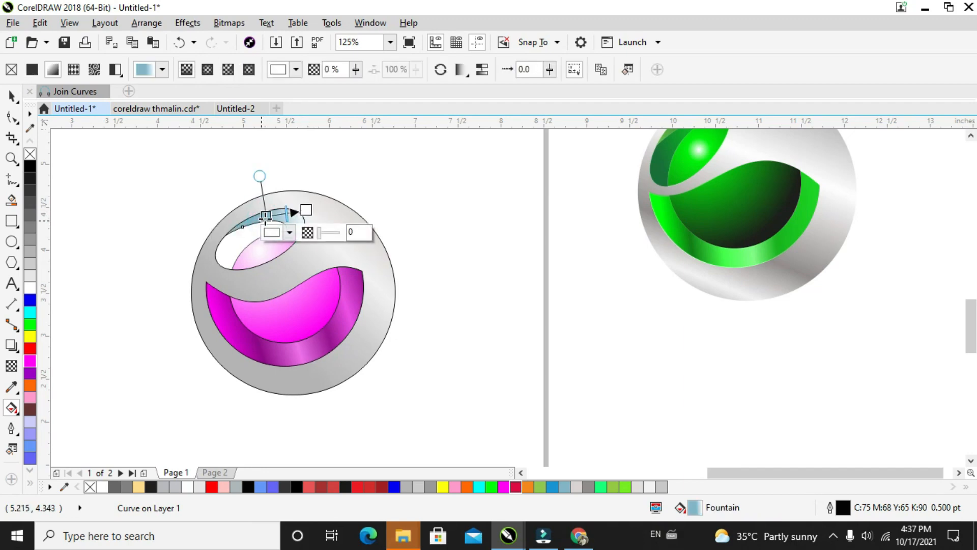
click(272, 232)
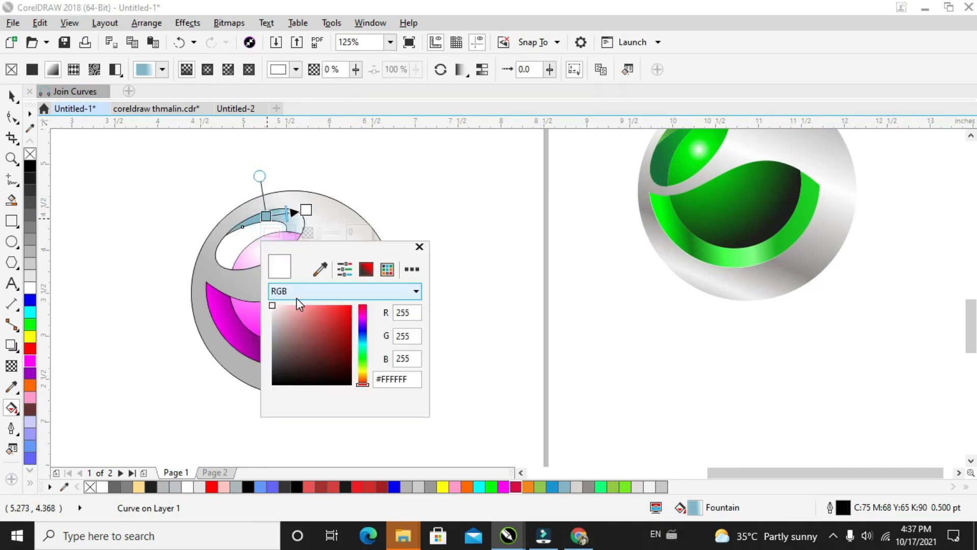
click(321, 269)
click(229, 303)
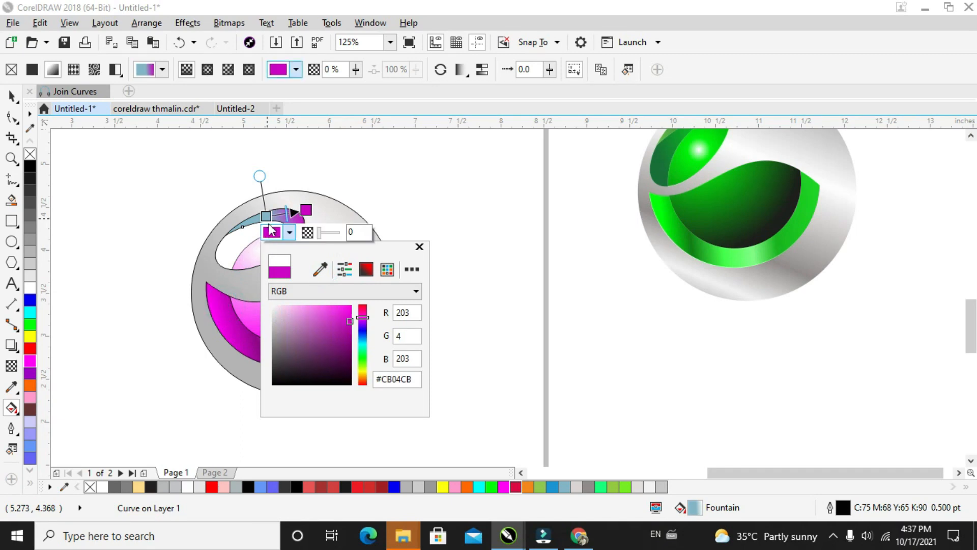
click(268, 220)
drag(267, 217, 241, 221)
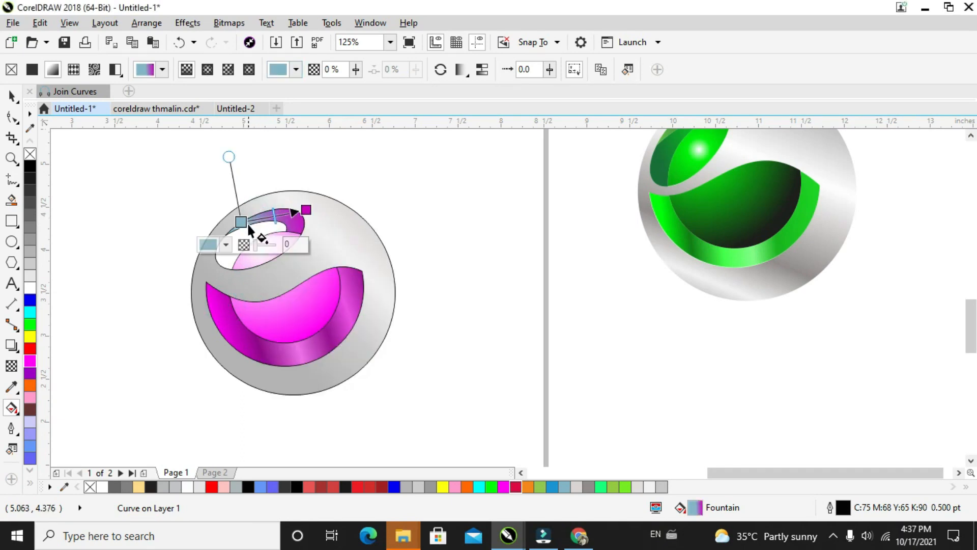
Set the start node of the crescent's gradient to very dark purple, CMYK 65, 97, 35, 58
click(213, 239)
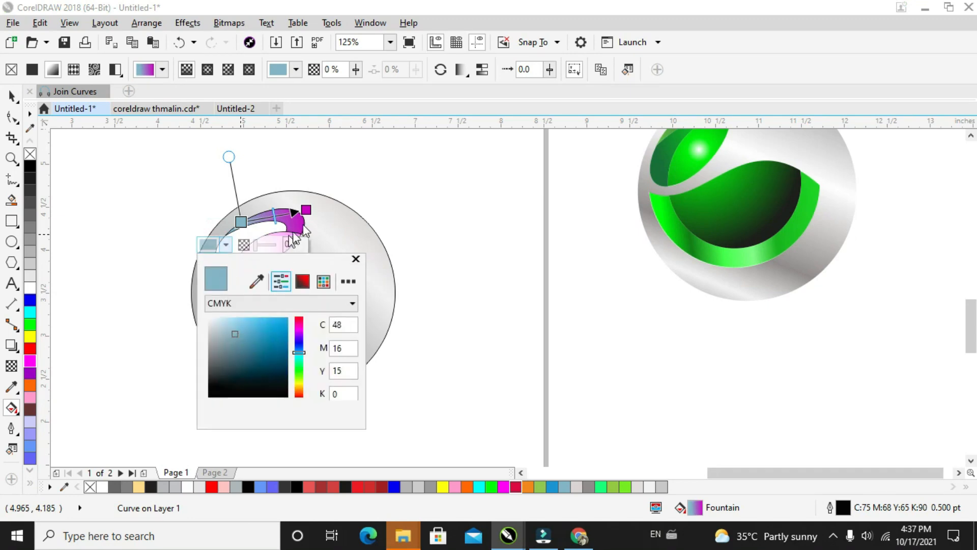
click(257, 281)
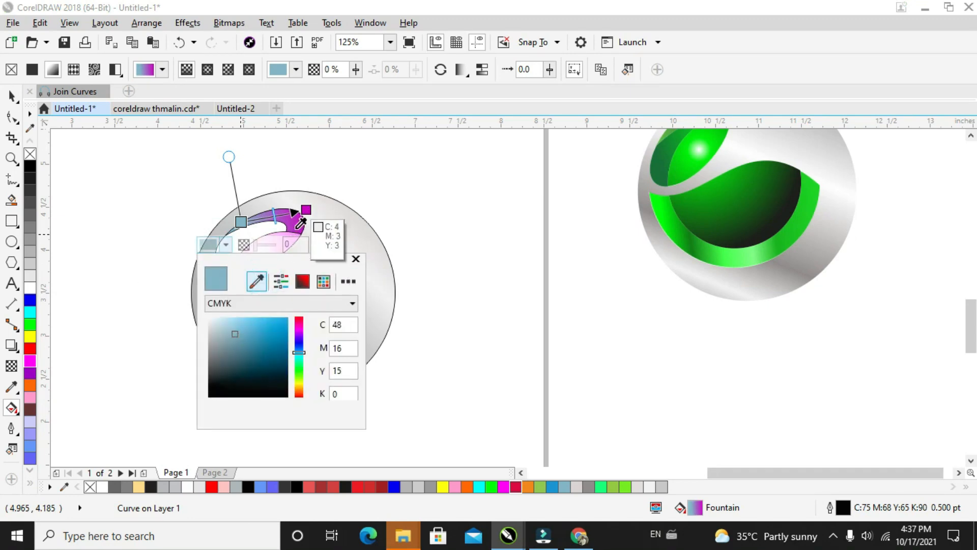
click(303, 218)
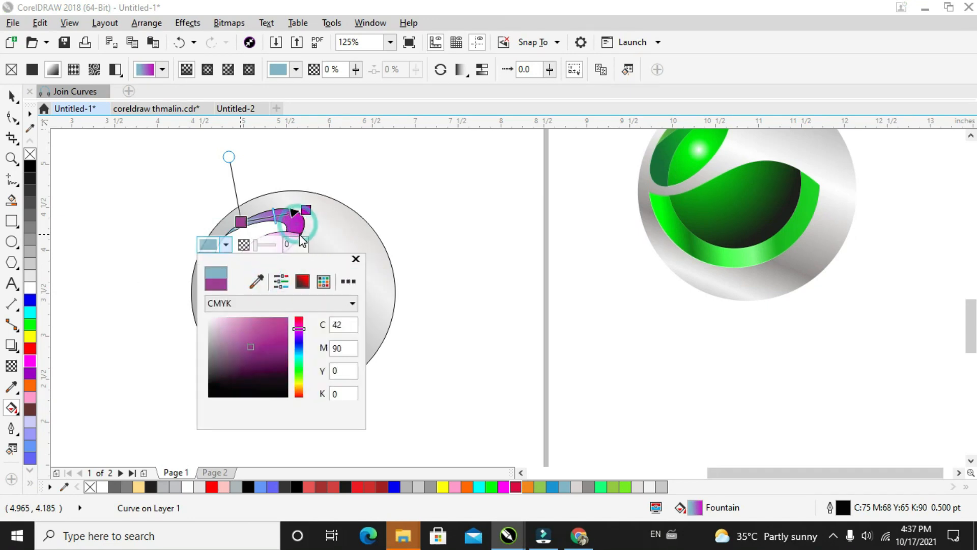
click(278, 330)
click(282, 352)
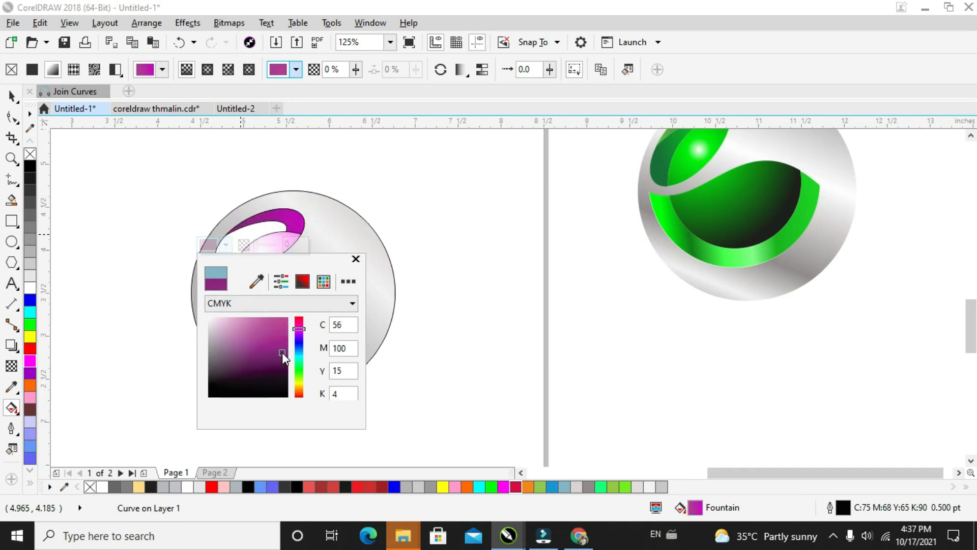
click(291, 360)
click(288, 361)
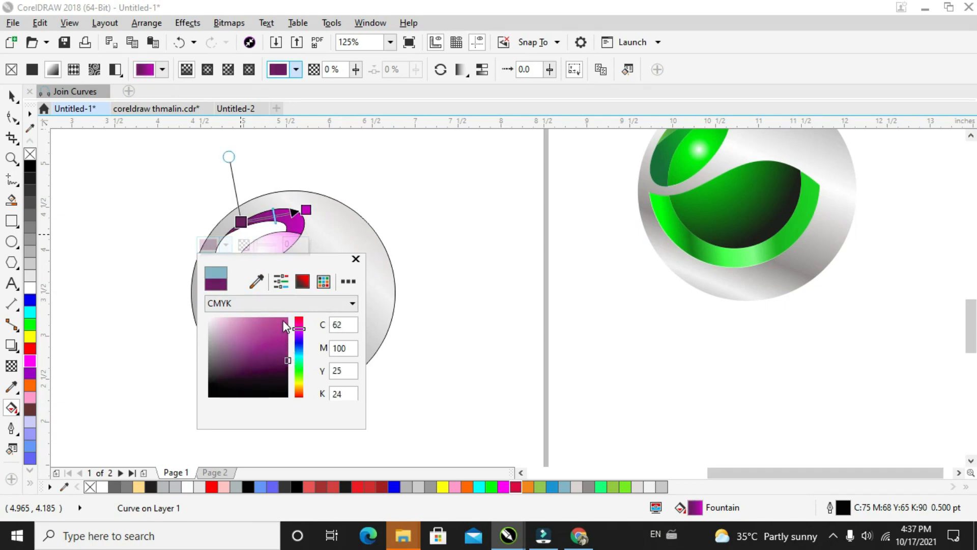
drag(288, 359, 280, 371)
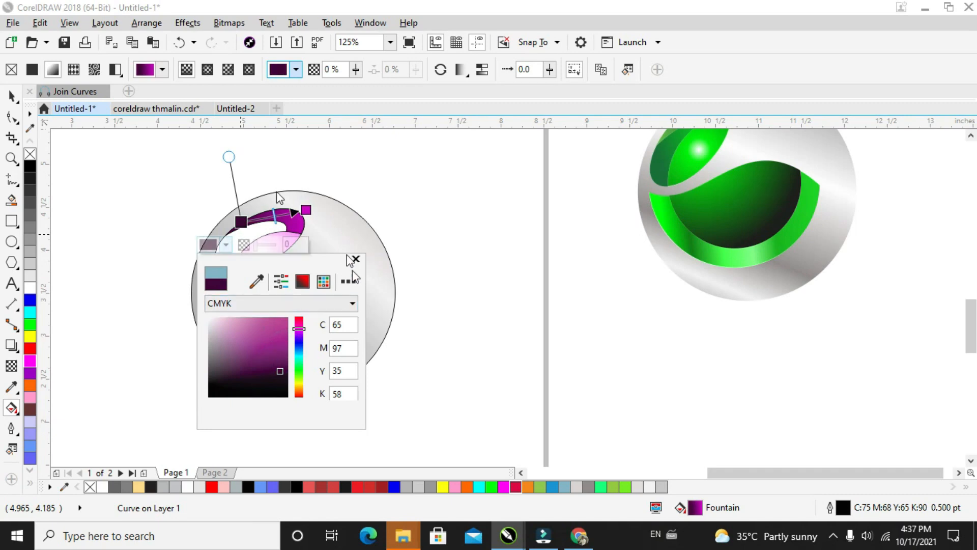
click(6, 92)
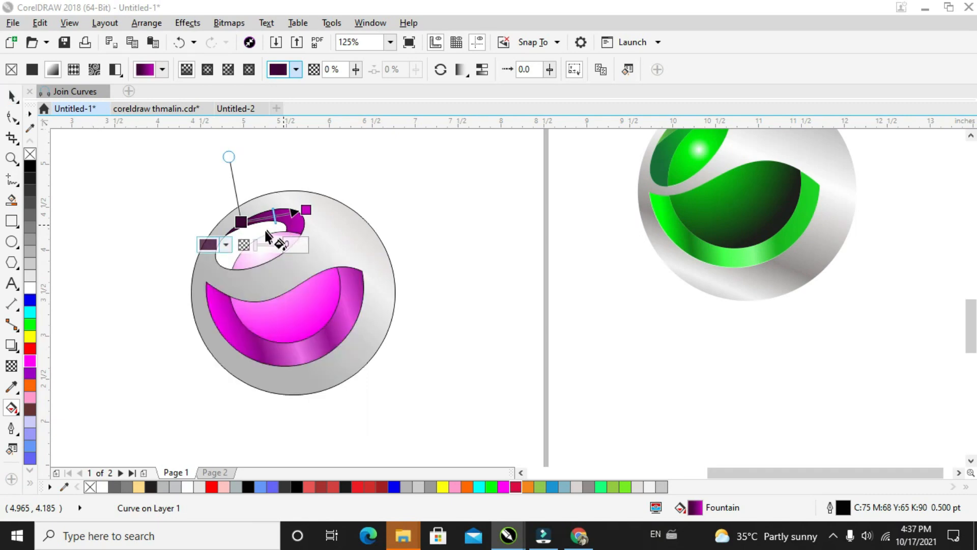
click(12, 94)
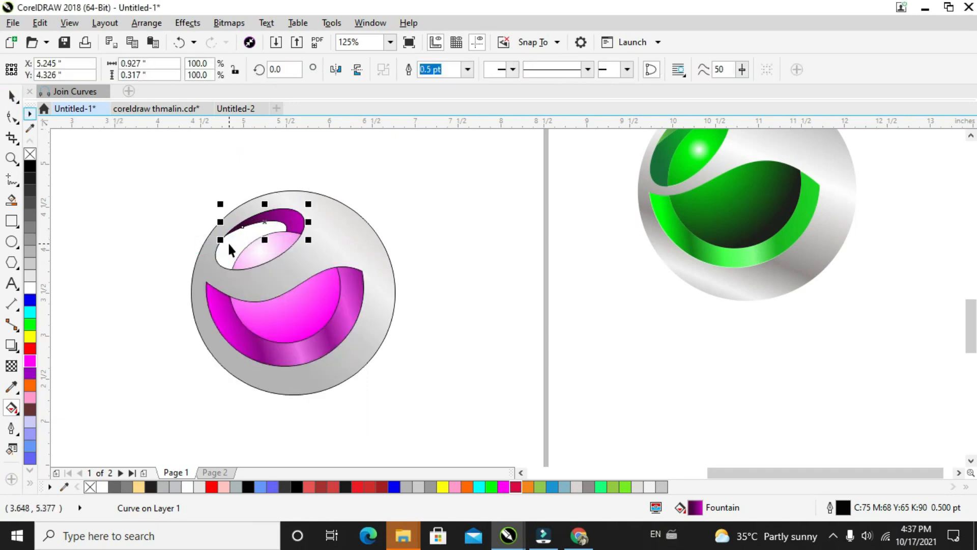
click(227, 241)
key(ctrl+r)
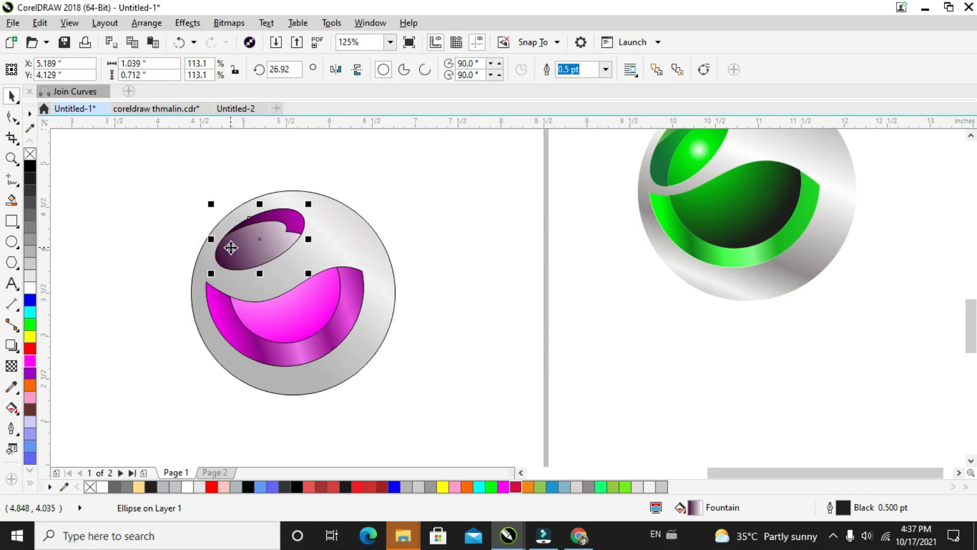
key(ctrl+z)
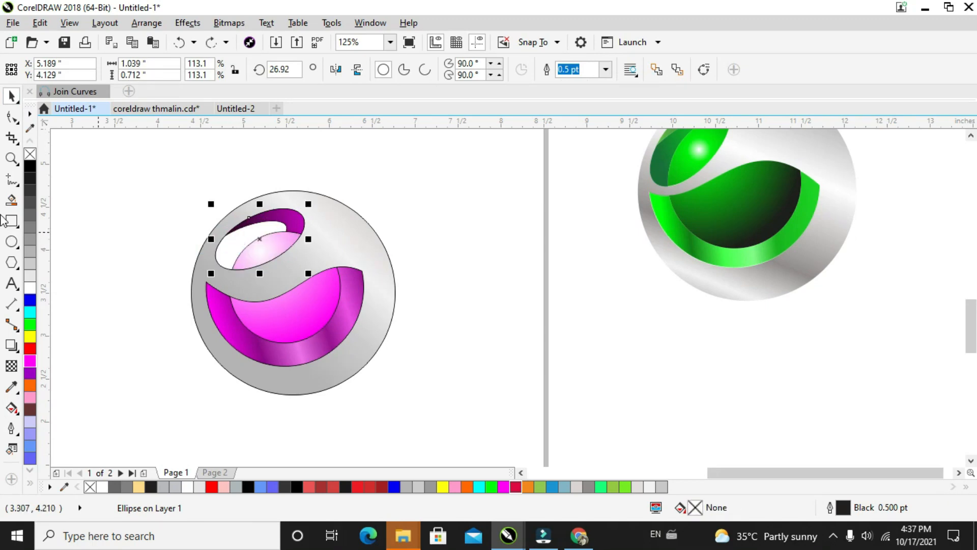
Create a separate blue shape from the white area of the upper oval with Smart Fill and select it
click(228, 241)
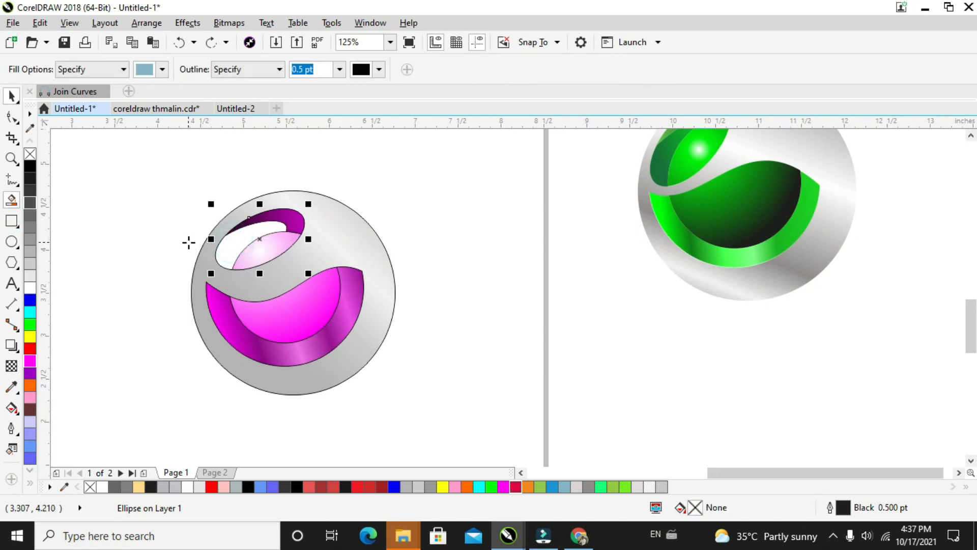
click(110, 151)
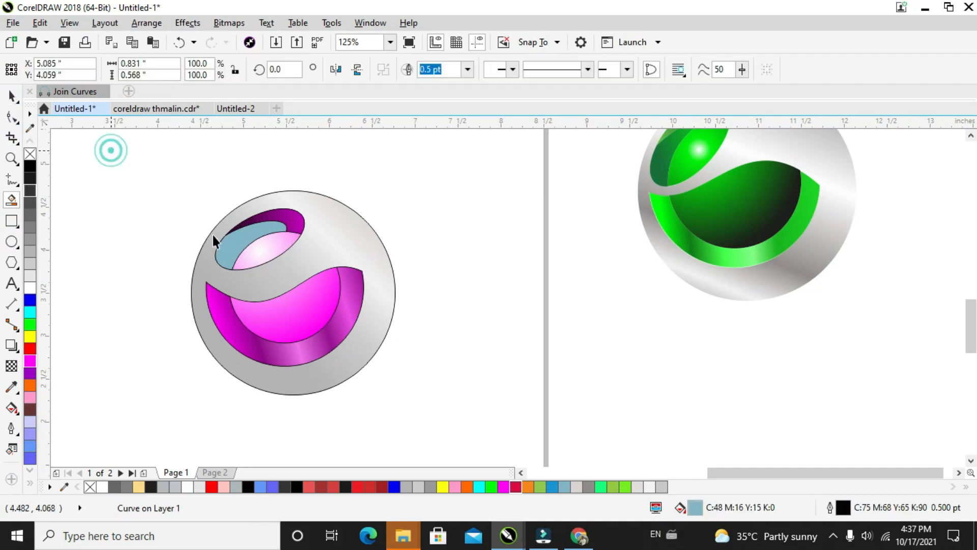
click(237, 242)
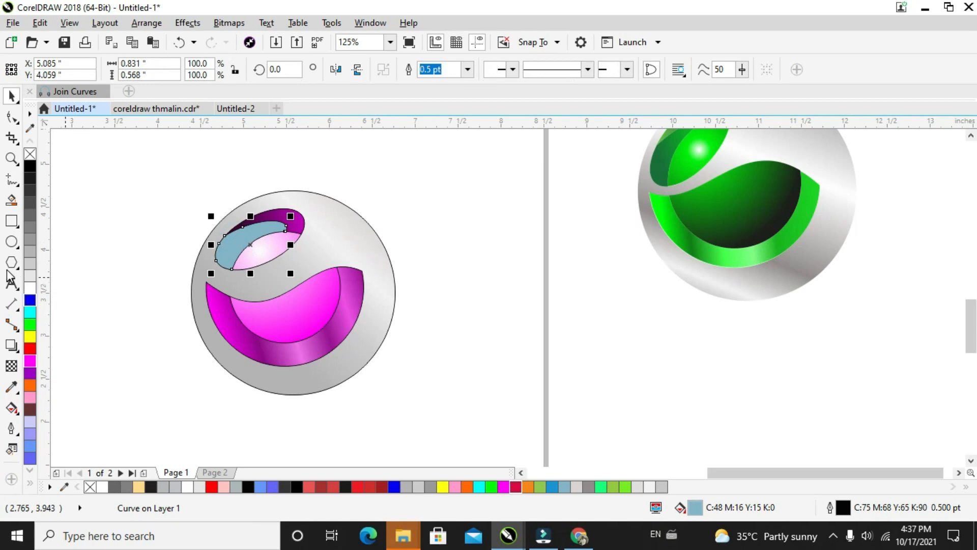
Apply a linear gradient across the blue oval shape from its left end to the upper-right rim, starting in pinkish purple, CMYK 25, 80, 0, 0
click(14, 407)
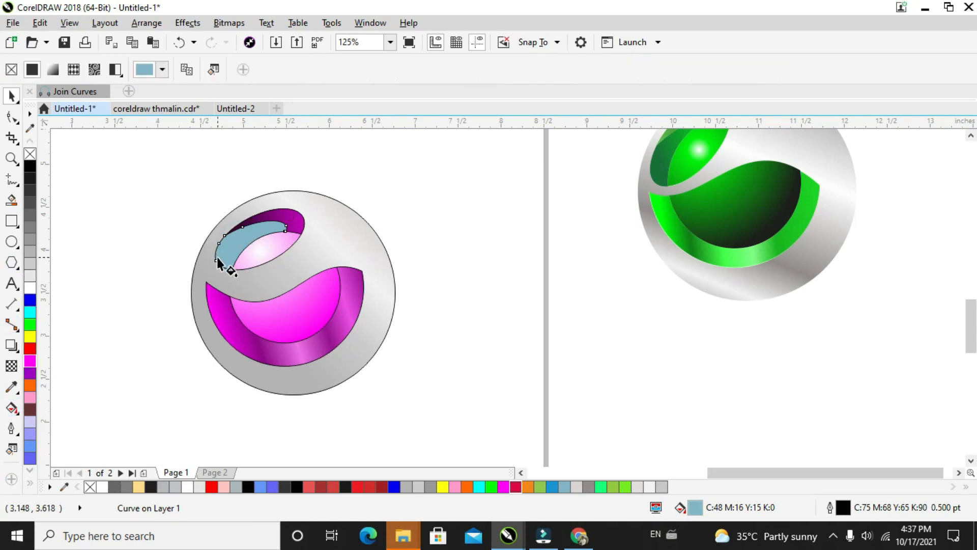
drag(219, 256, 285, 226)
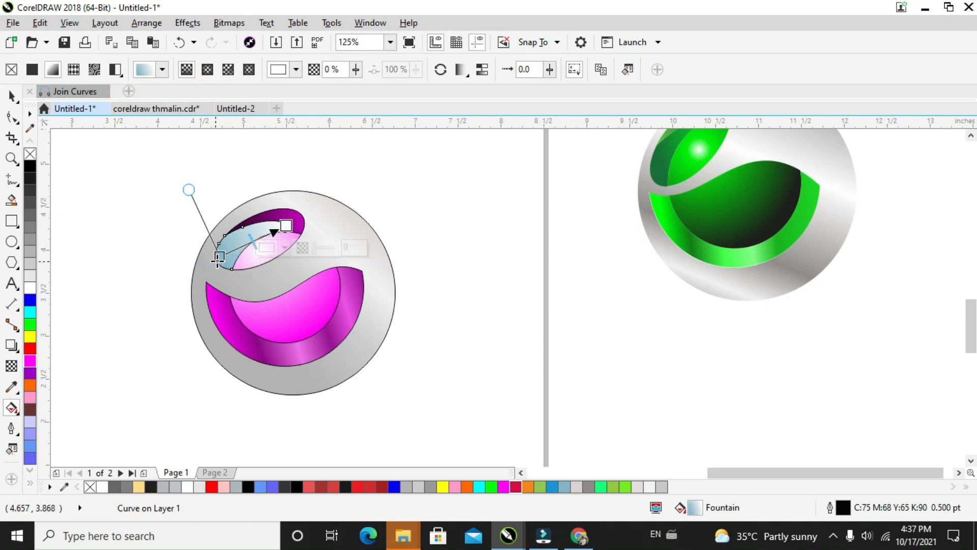
click(220, 256)
click(206, 281)
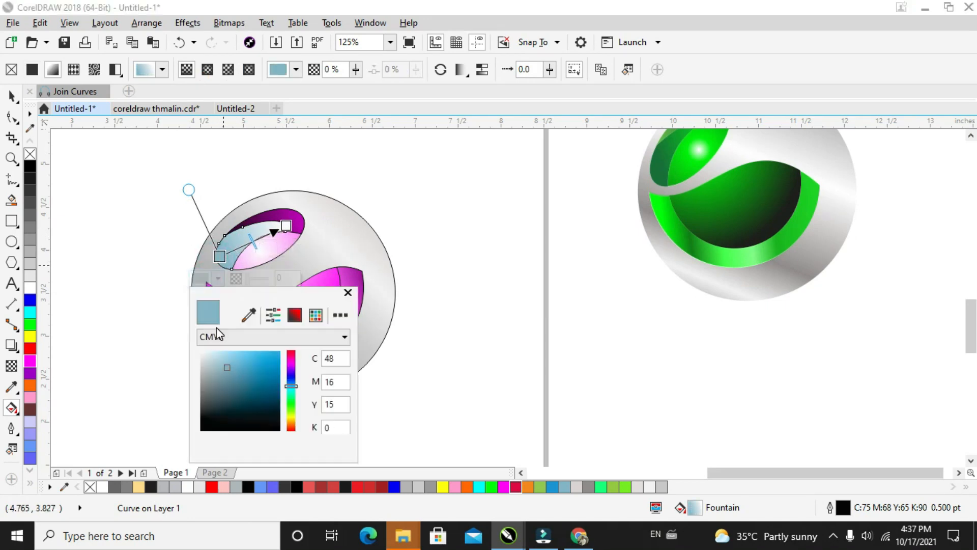
click(248, 314)
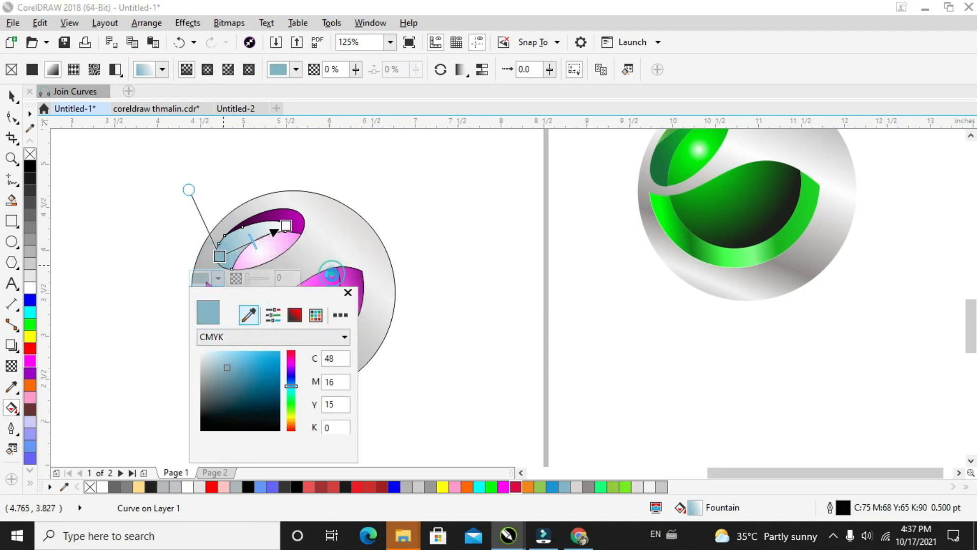
click(330, 278)
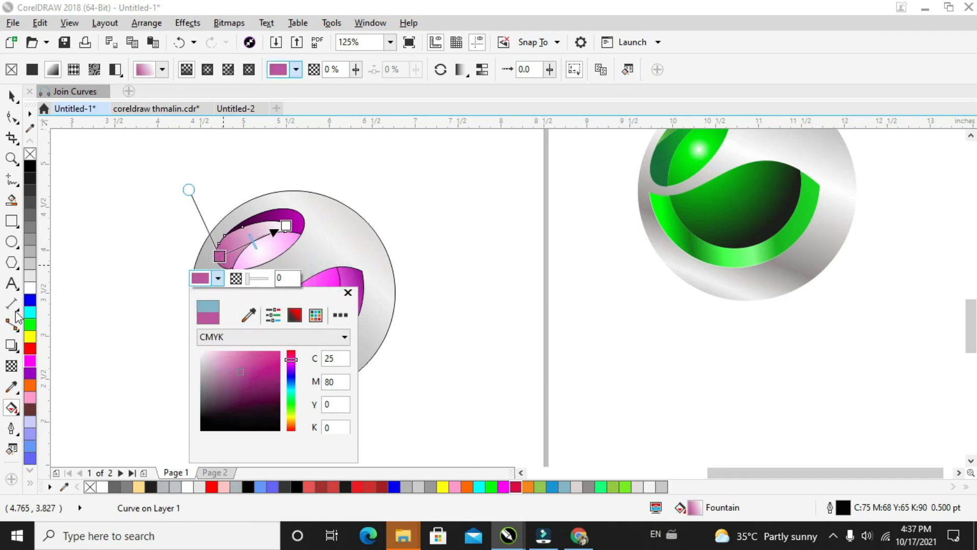
click(29, 359)
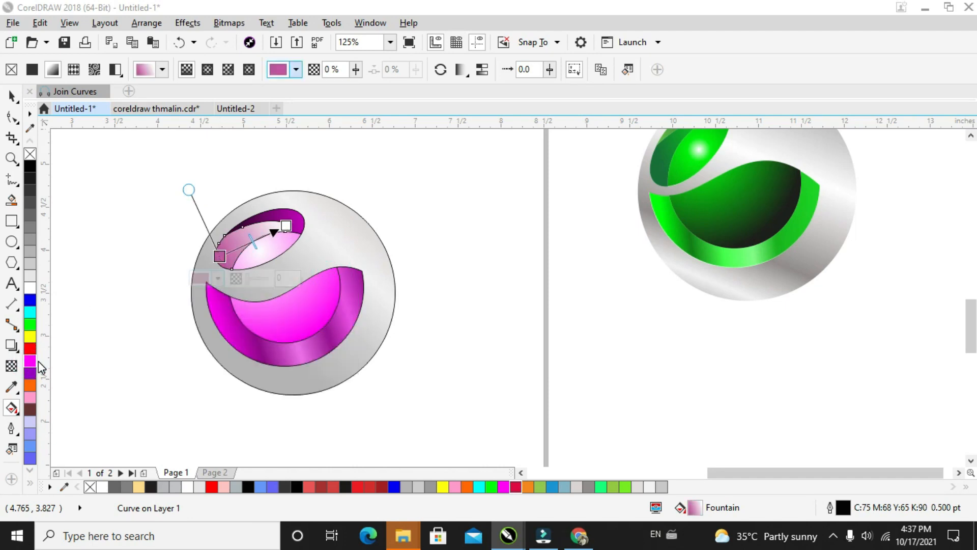
drag(285, 224, 295, 215)
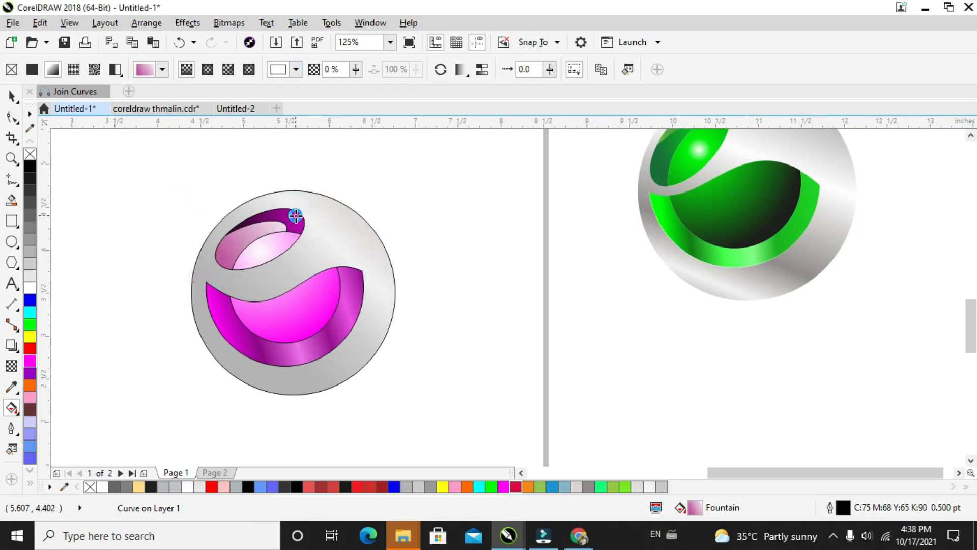
Sample dark purple from the crescent for the shape's start node and adjust it to a lighter purple, CMYK 30, 84, 0, 0
click(220, 256)
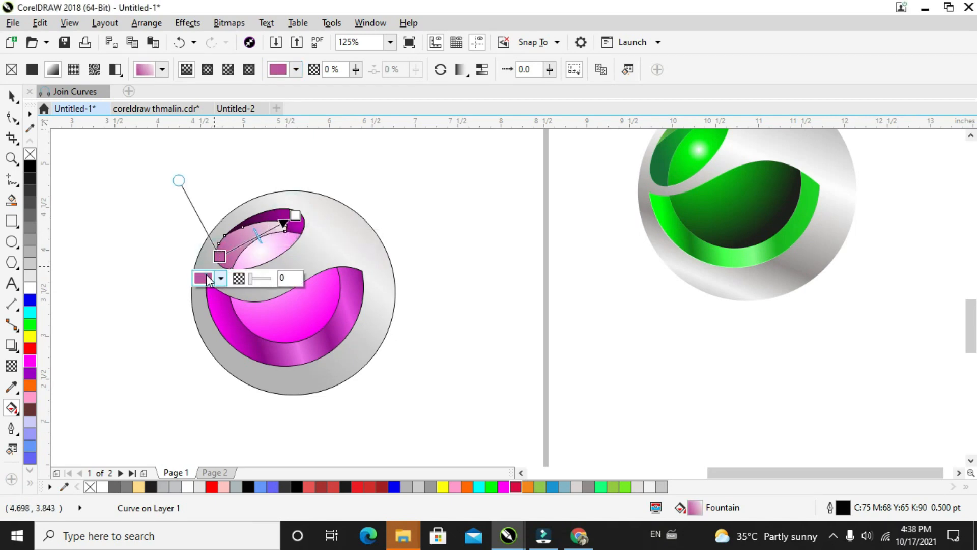
click(220, 277)
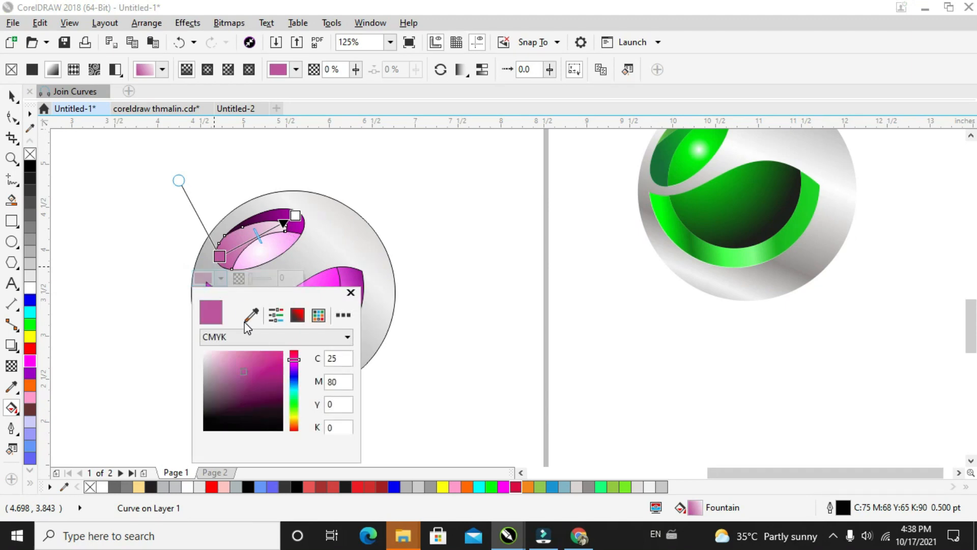
click(248, 318)
click(271, 219)
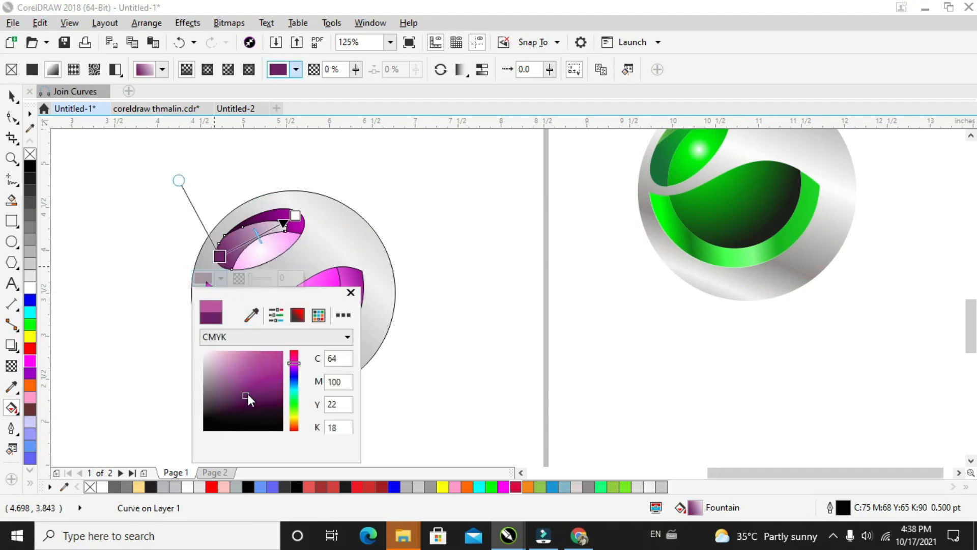
mouse_move(248, 394)
mouse_down()
mouse_move(268, 388)
mouse_move(274, 367)
mouse_move(282, 387)
mouse_up()
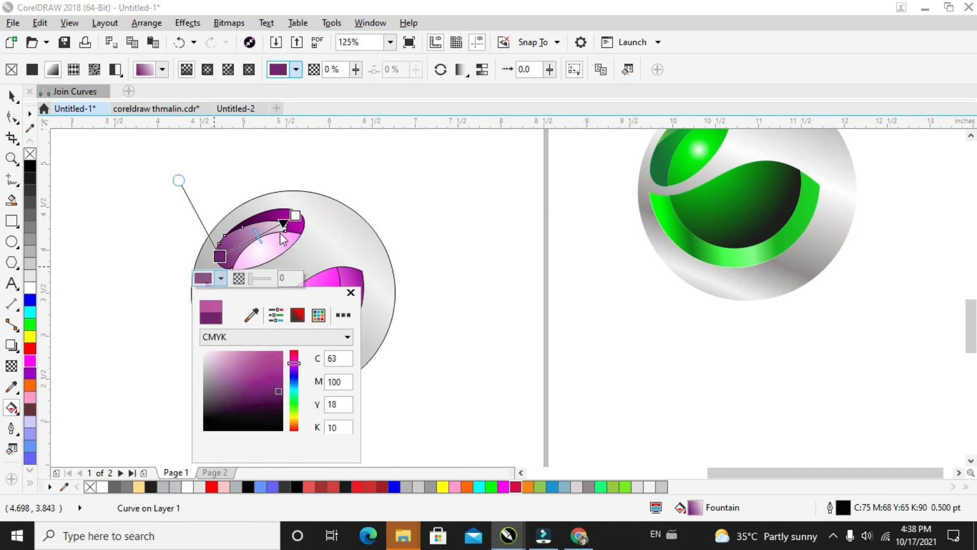
click(295, 215)
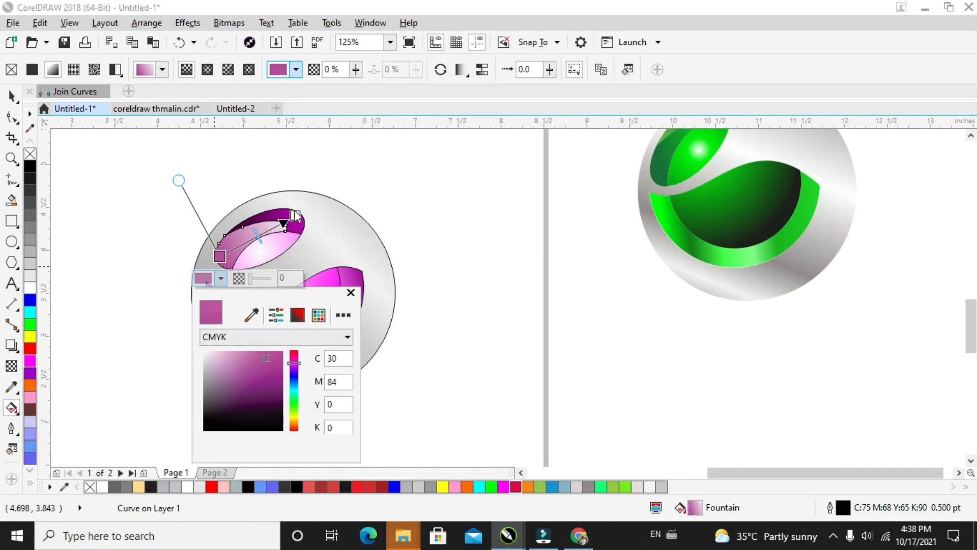
Give the oval shape the crescent's dark purple-to-magenta gradient and move its start node slightly toward the shape's lower-left end
click(295, 217)
click(275, 217)
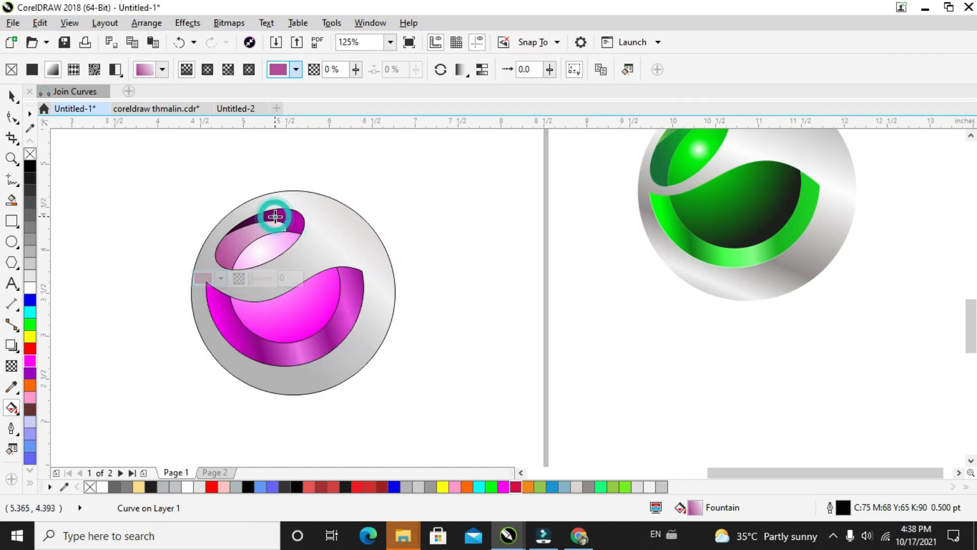
click(243, 243)
click(231, 242)
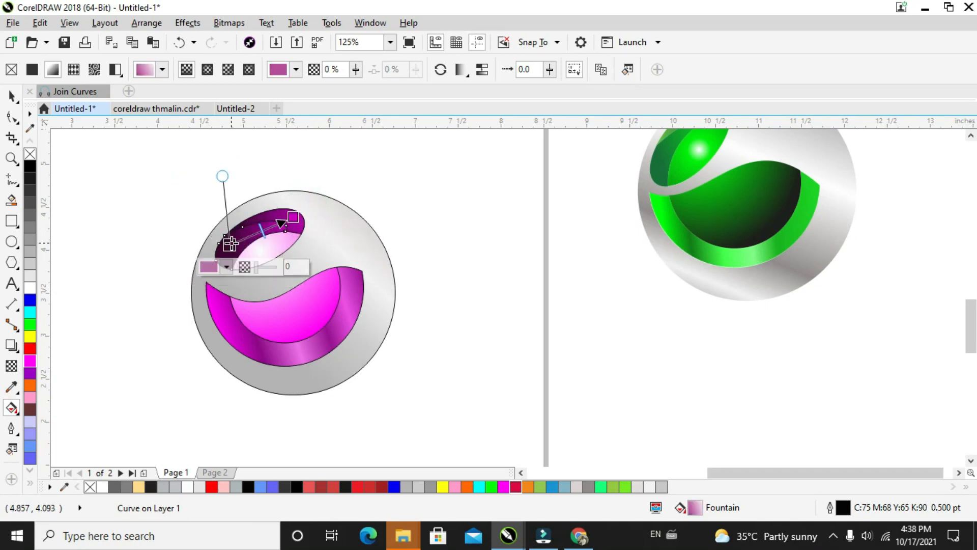
drag(230, 243, 225, 250)
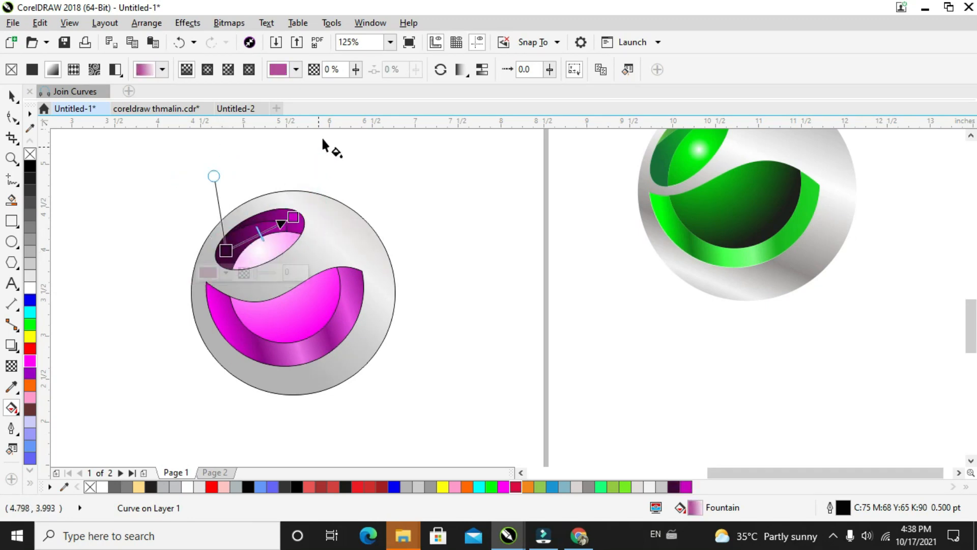
Reverse the oval shape's gradient so dark purple sits at its upper-right end and magenta at its lower-left end
click(441, 69)
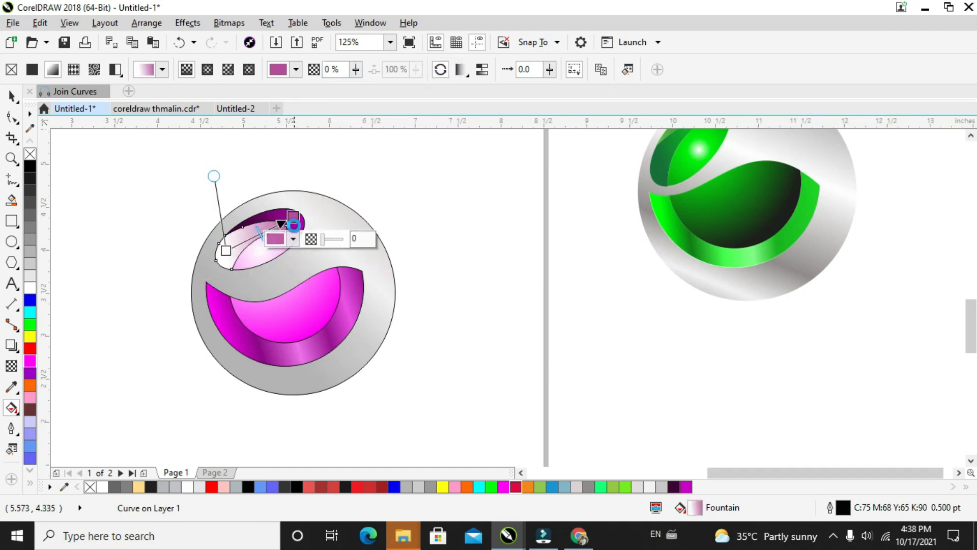
key(ctrl+z)
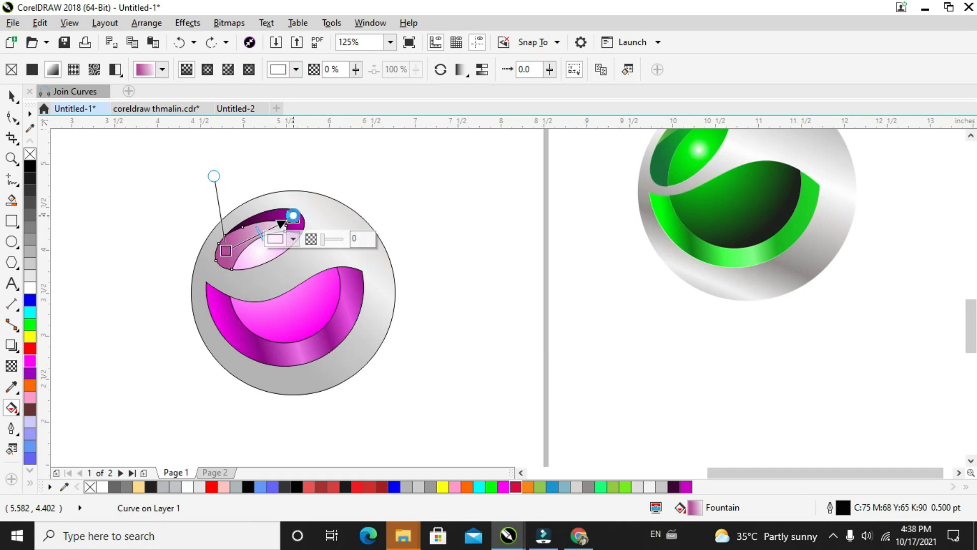
key(ctrl+z)
mouse_move(291, 216)
mouse_down()
mouse_move(213, 275)
mouse_move(280, 221)
mouse_up()
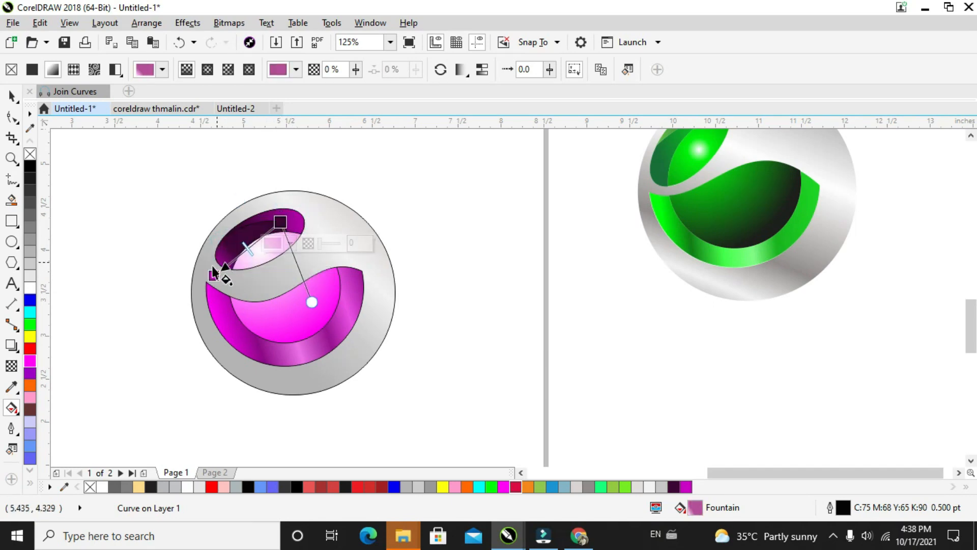
drag(226, 267, 232, 251)
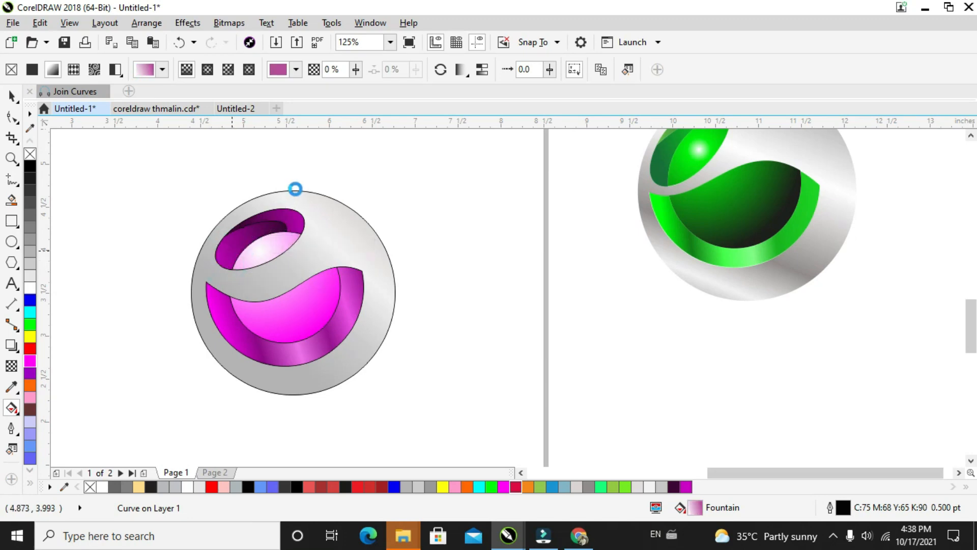
Lengthen the upper crescent's gradient so its dark purple start and magenta end lie just beyond the crescent's tips, and deselect it
drag(286, 205, 208, 234)
click(295, 220)
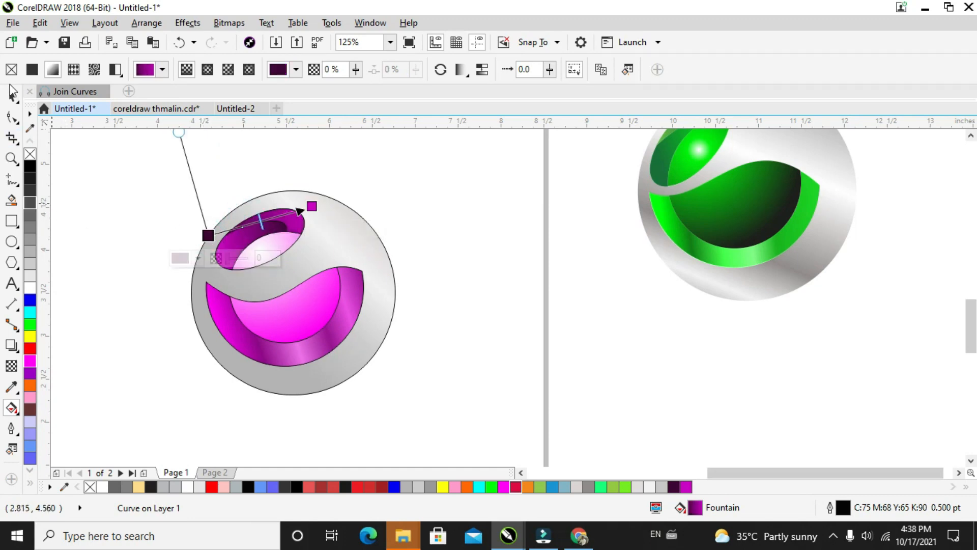
click(13, 96)
click(103, 177)
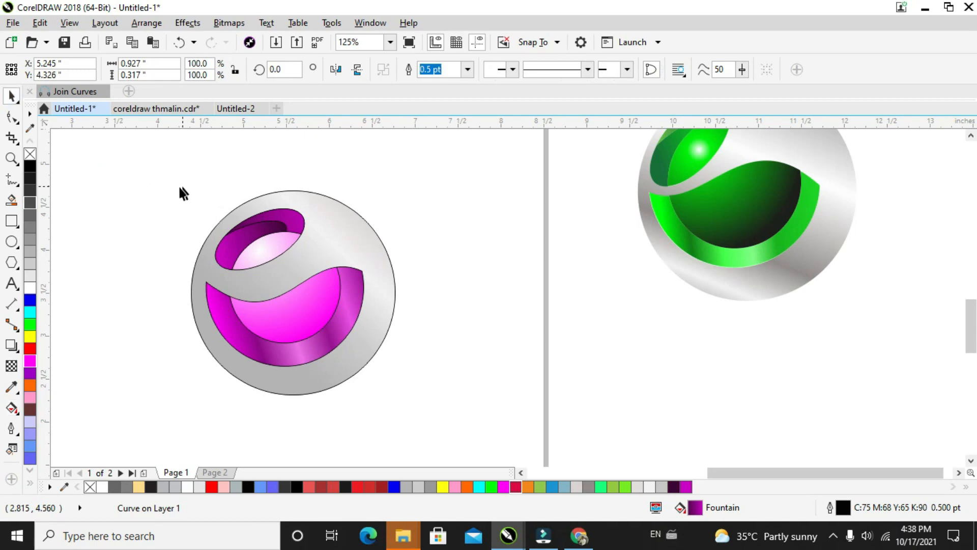
Select all parts of the magenta logo and set their outline width to None
drag(138, 178, 445, 413)
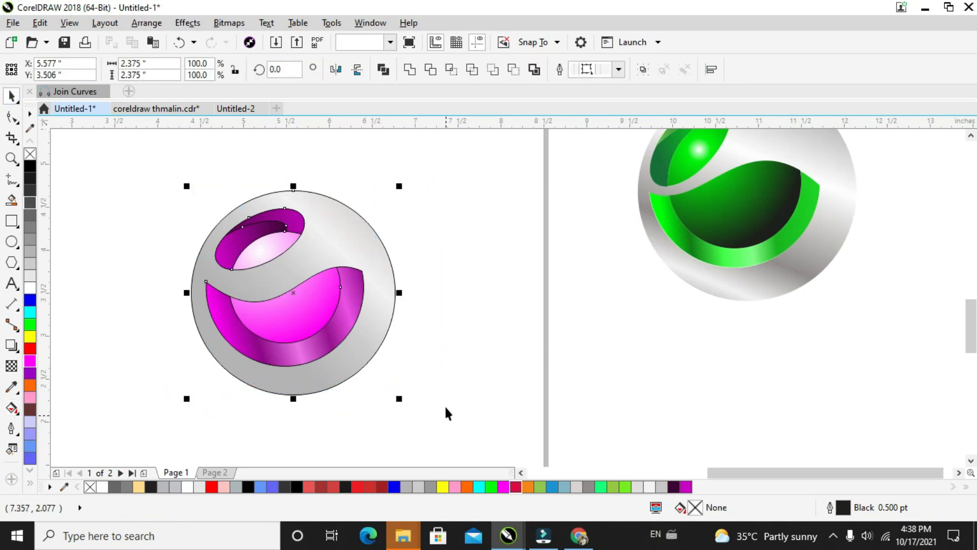
click(618, 70)
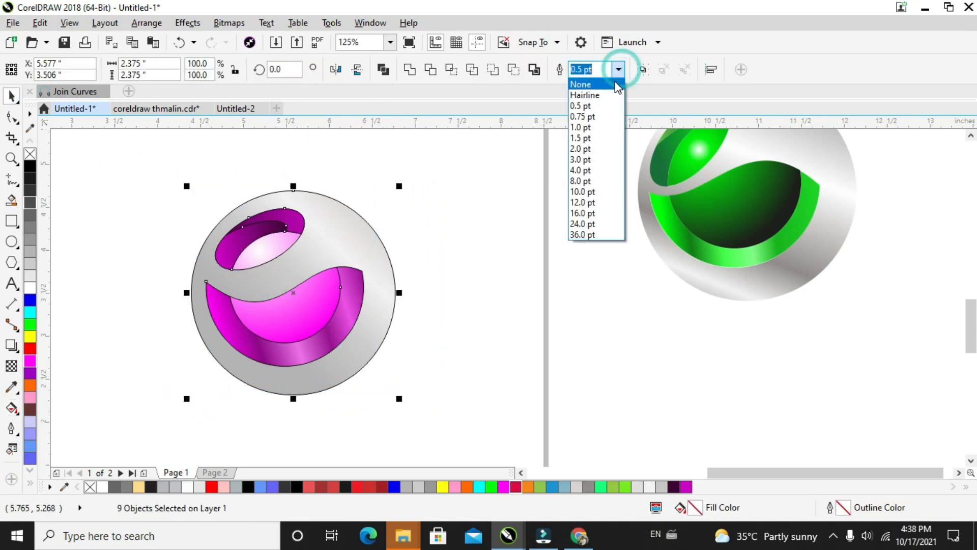
click(580, 83)
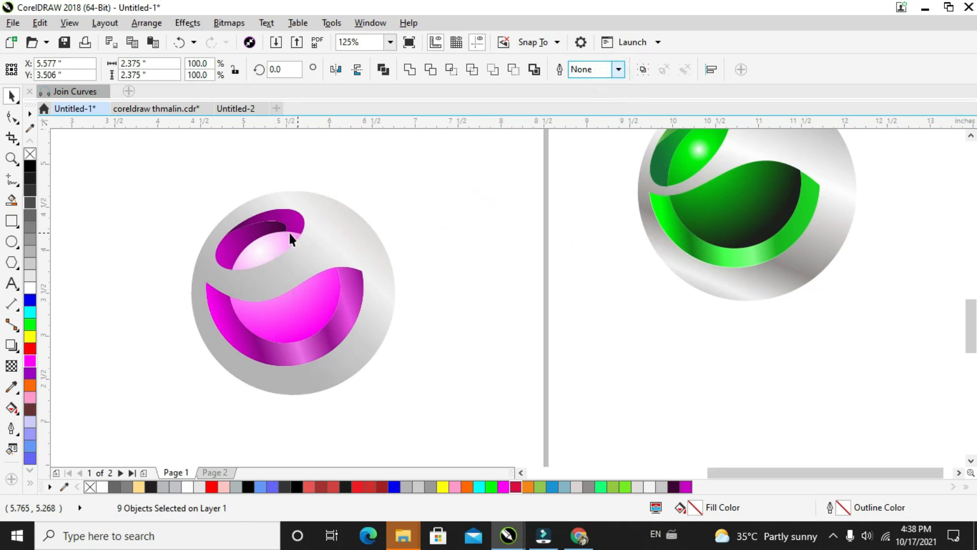
scroll(289, 231, up, 2)
click(250, 215)
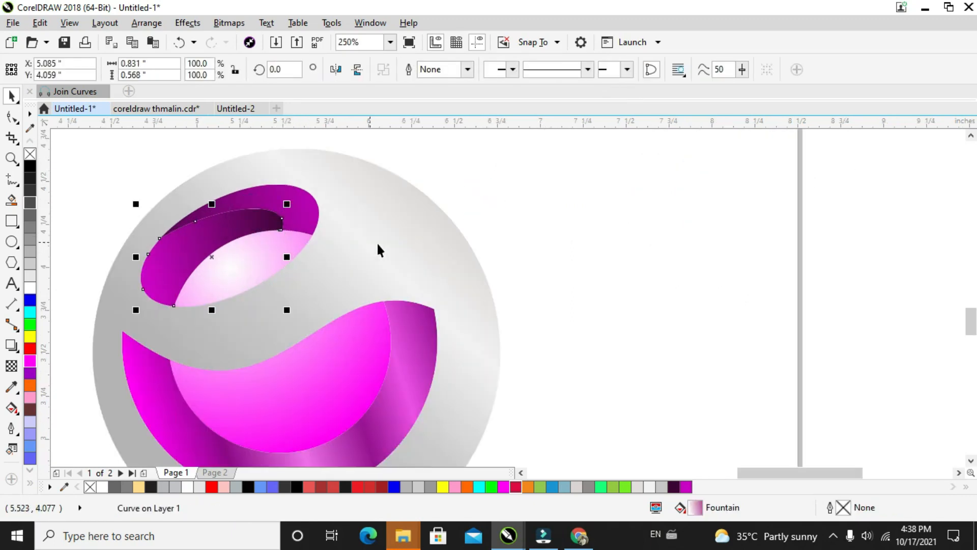
scroll(448, 277, down, 2)
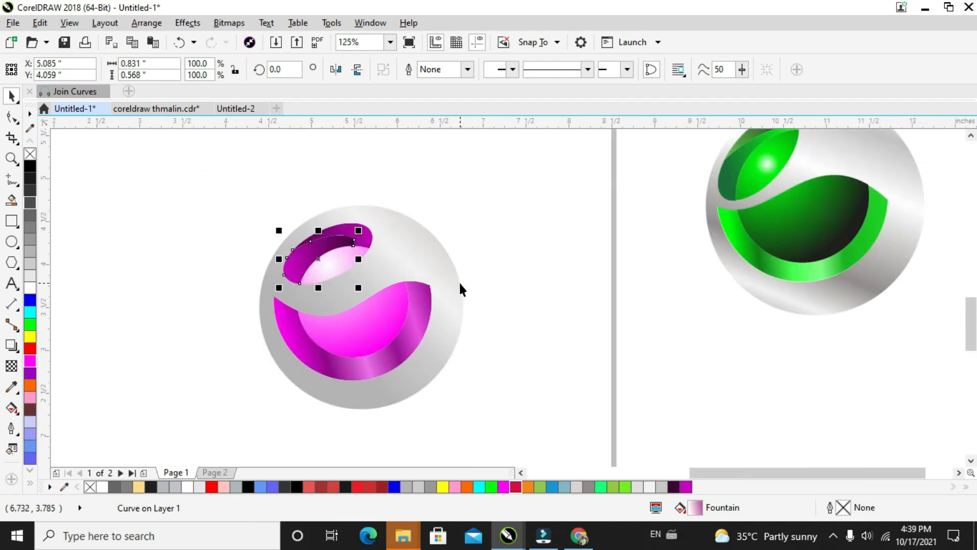
Set the upper-right end node of the sphere body's silver gradient to dark gray, RGB 97, 90, 90
click(454, 279)
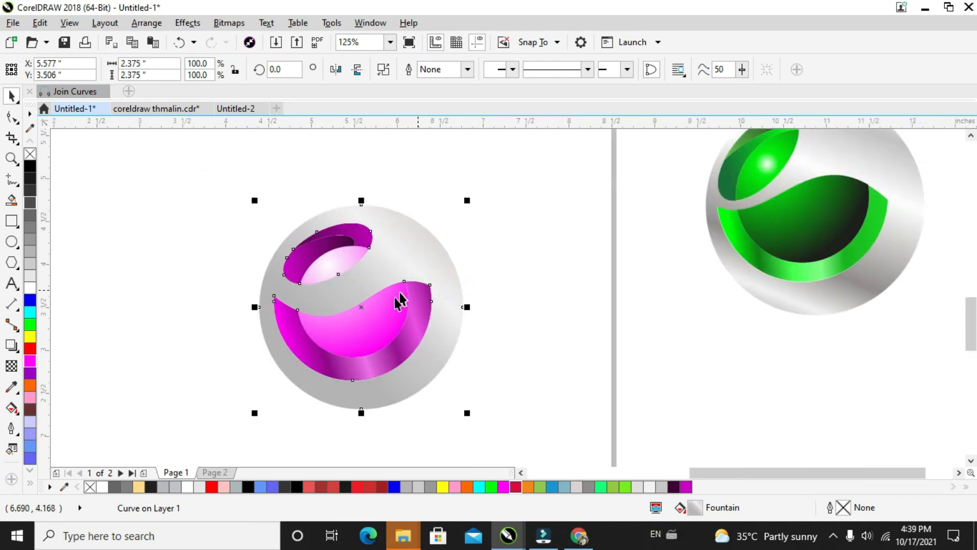
key(g)
click(432, 228)
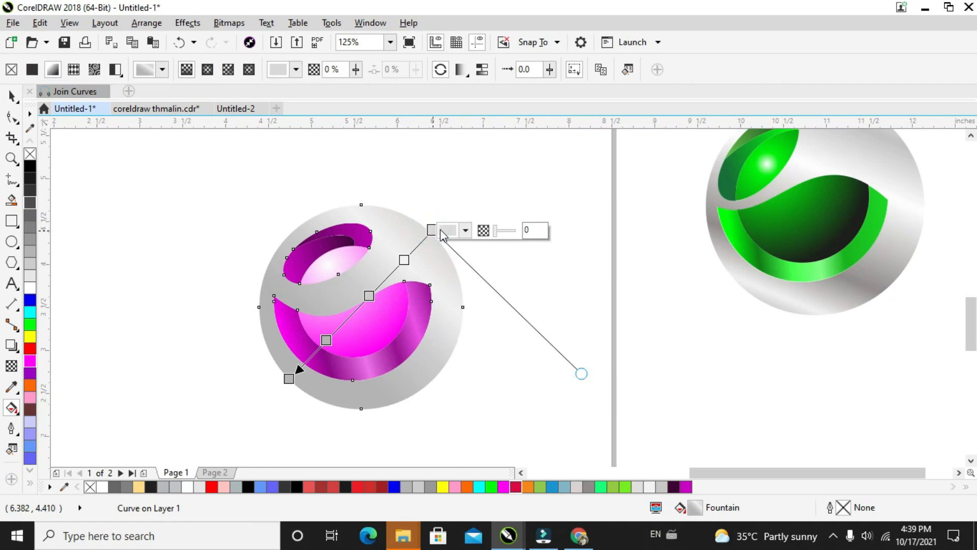
click(442, 231)
drag(454, 316, 454, 352)
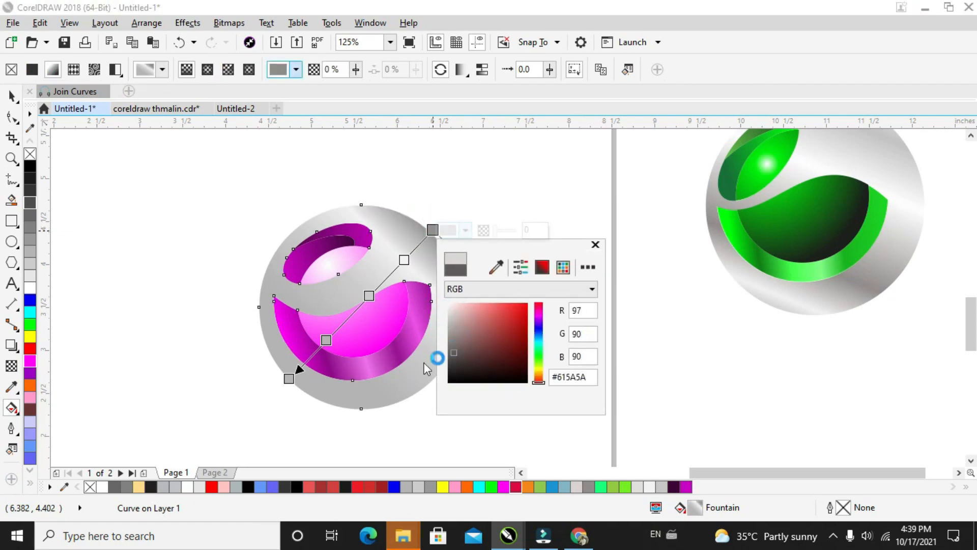
Set the lower-left end node of the sphere body's silver gradient to a dark gray
click(289, 379)
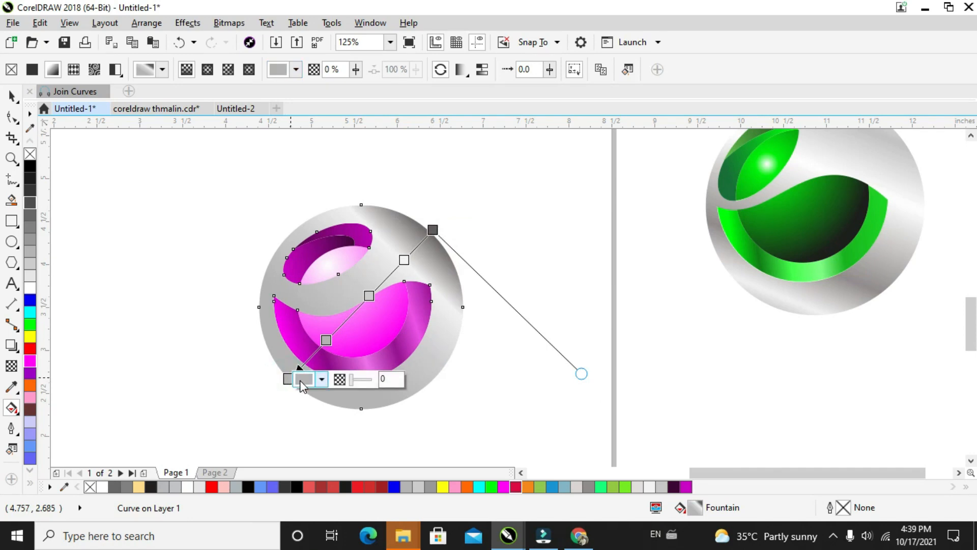
click(303, 380)
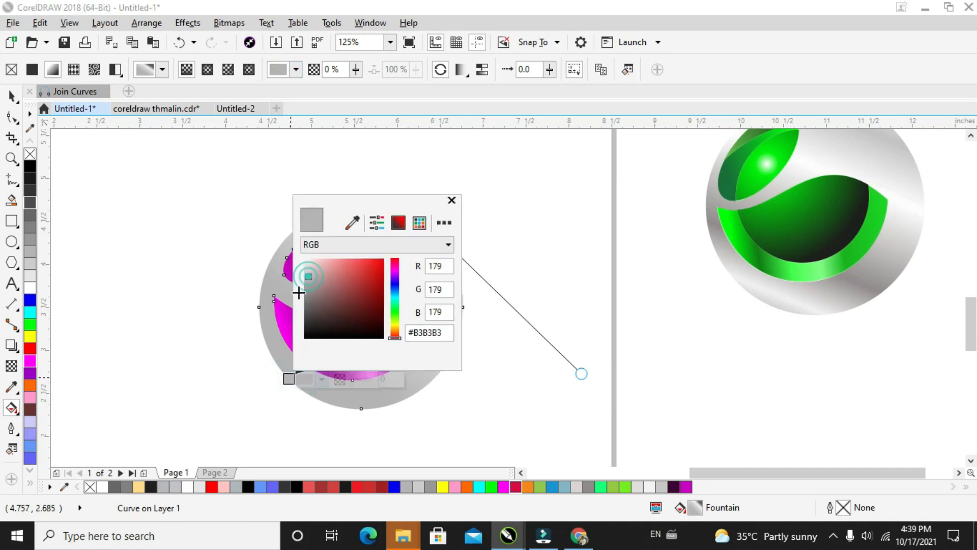
drag(305, 309, 309, 322)
drag(397, 210, 624, 224)
click(404, 260)
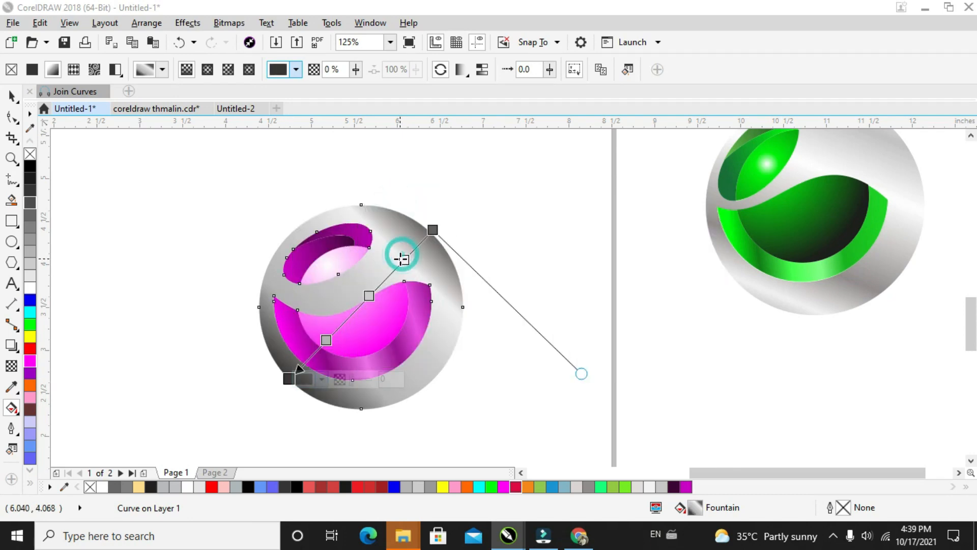
Move the midpoint of the inner circle's radial fill toward its white center to shrink the highlight, and deselect the circle
click(355, 342)
click(328, 262)
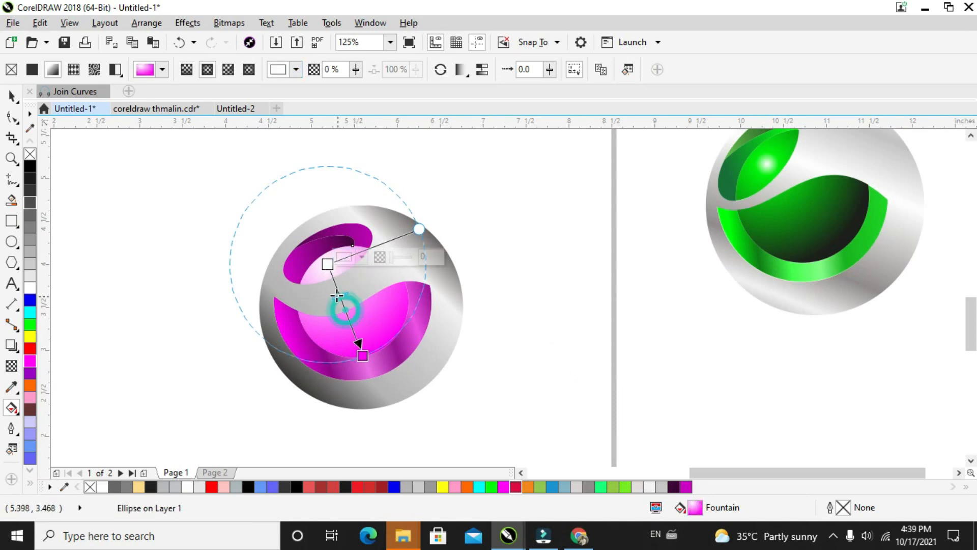
drag(345, 309, 328, 277)
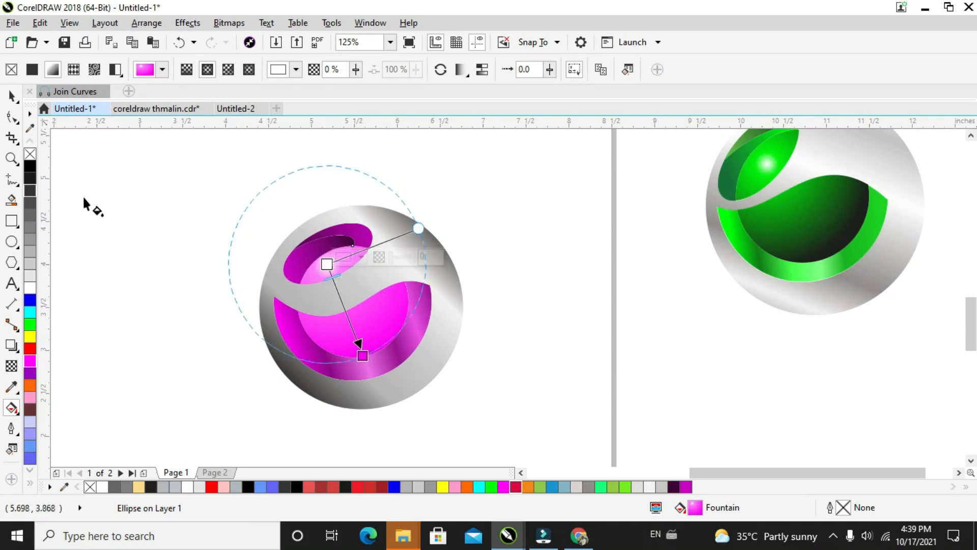
click(158, 197)
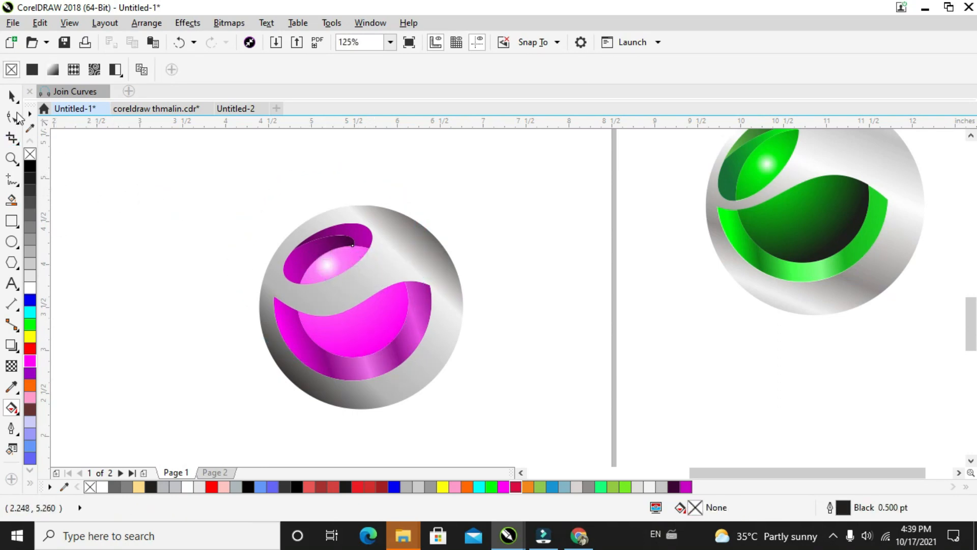
Select the sphere body and move its silver gradient's white node past the middle, toward the lower-left dark end
key(space)
drag(705, 474, 725, 476)
click(338, 258)
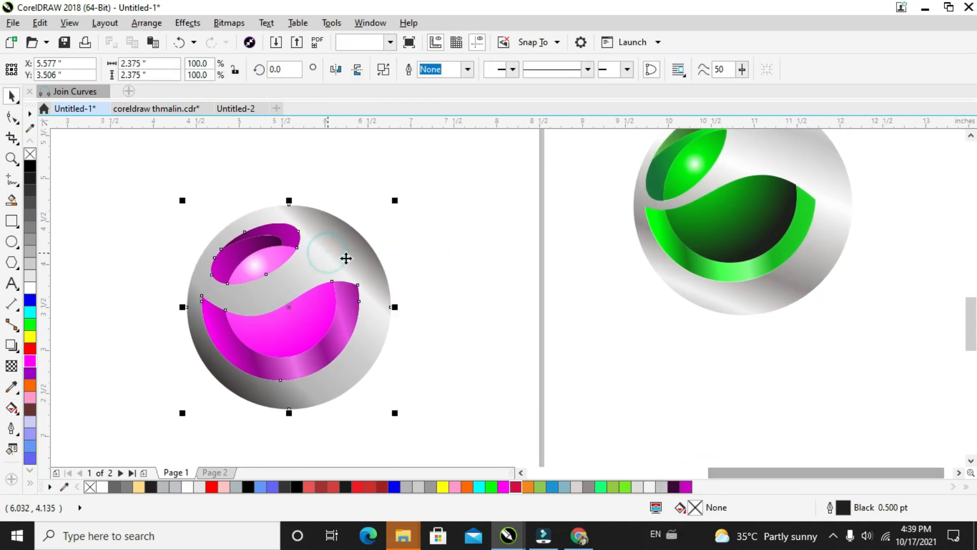
key(g)
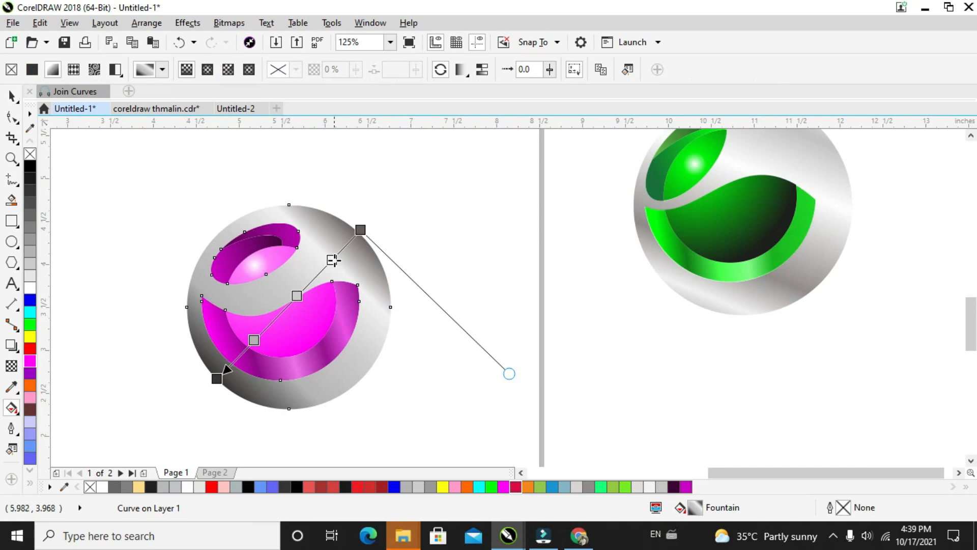
drag(332, 260, 278, 315)
Shift the silver gradient's light gray node toward the upper-right dark end and the lower medium-gray node to the 78% position
double_click(296, 293)
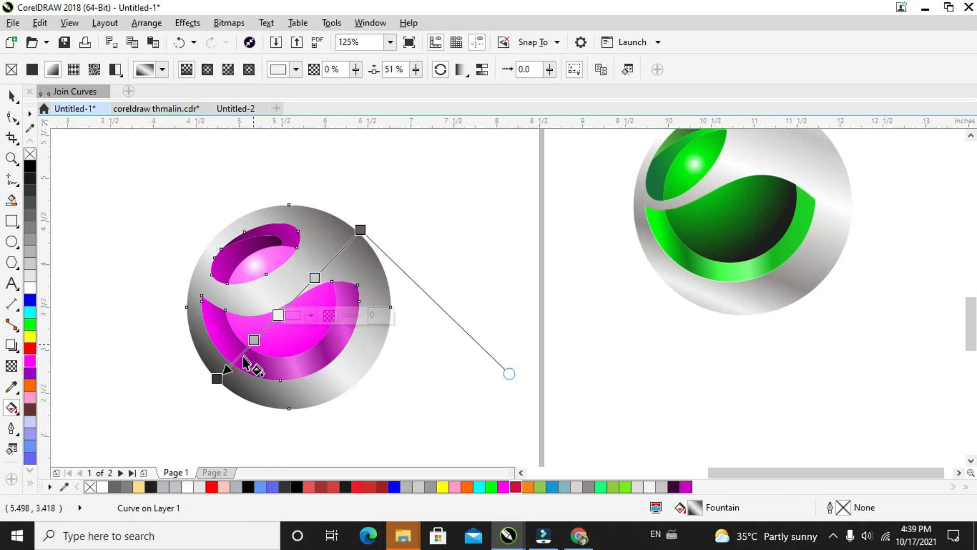
double_click(253, 341)
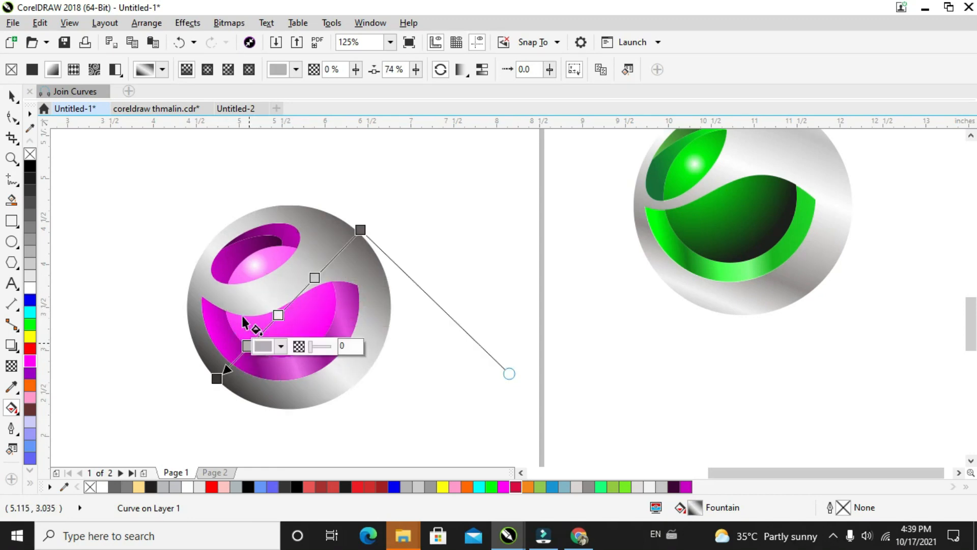
click(8, 97)
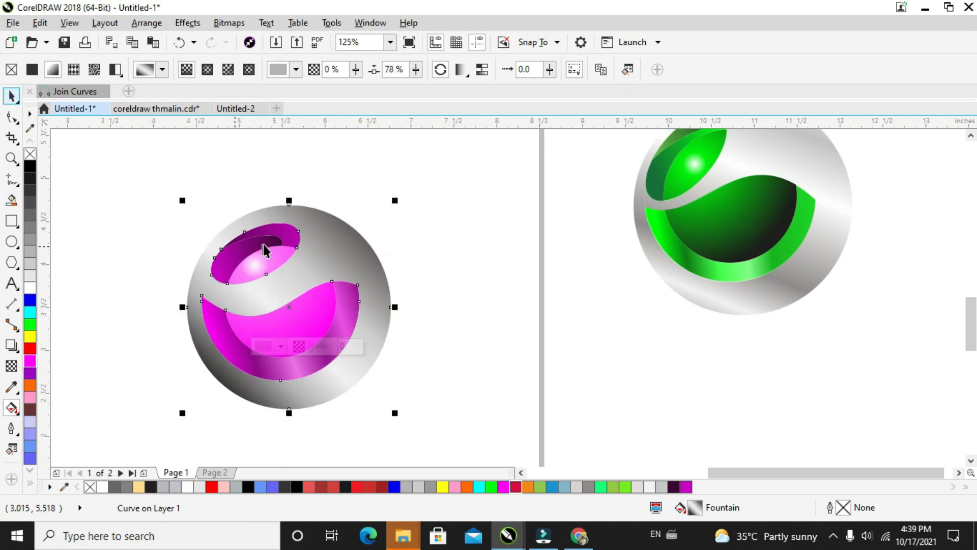
scroll(265, 241, down, 2)
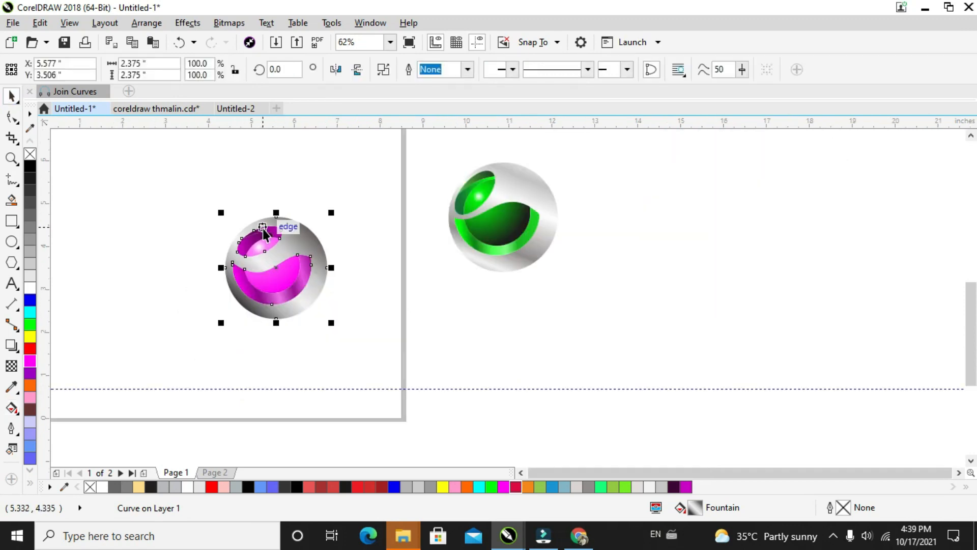
scroll(244, 219, up, 2)
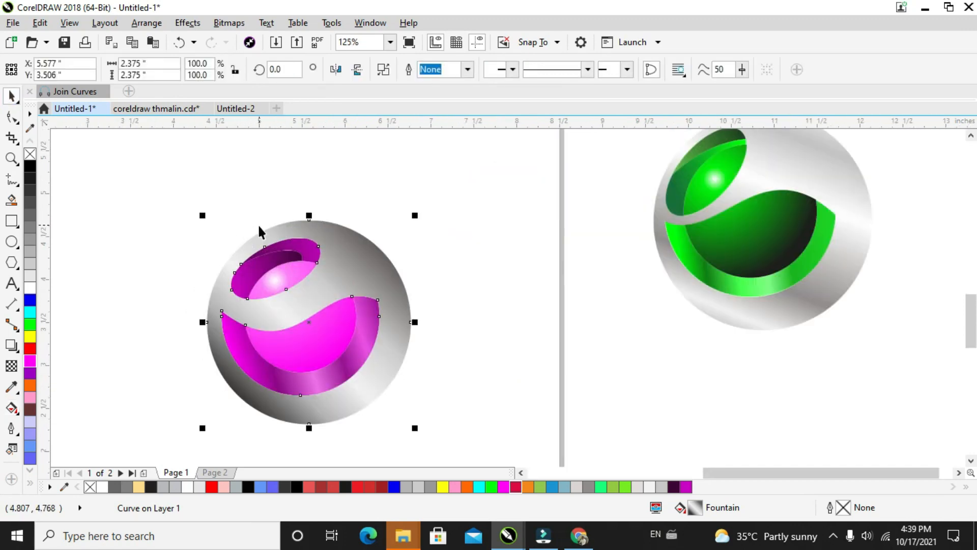